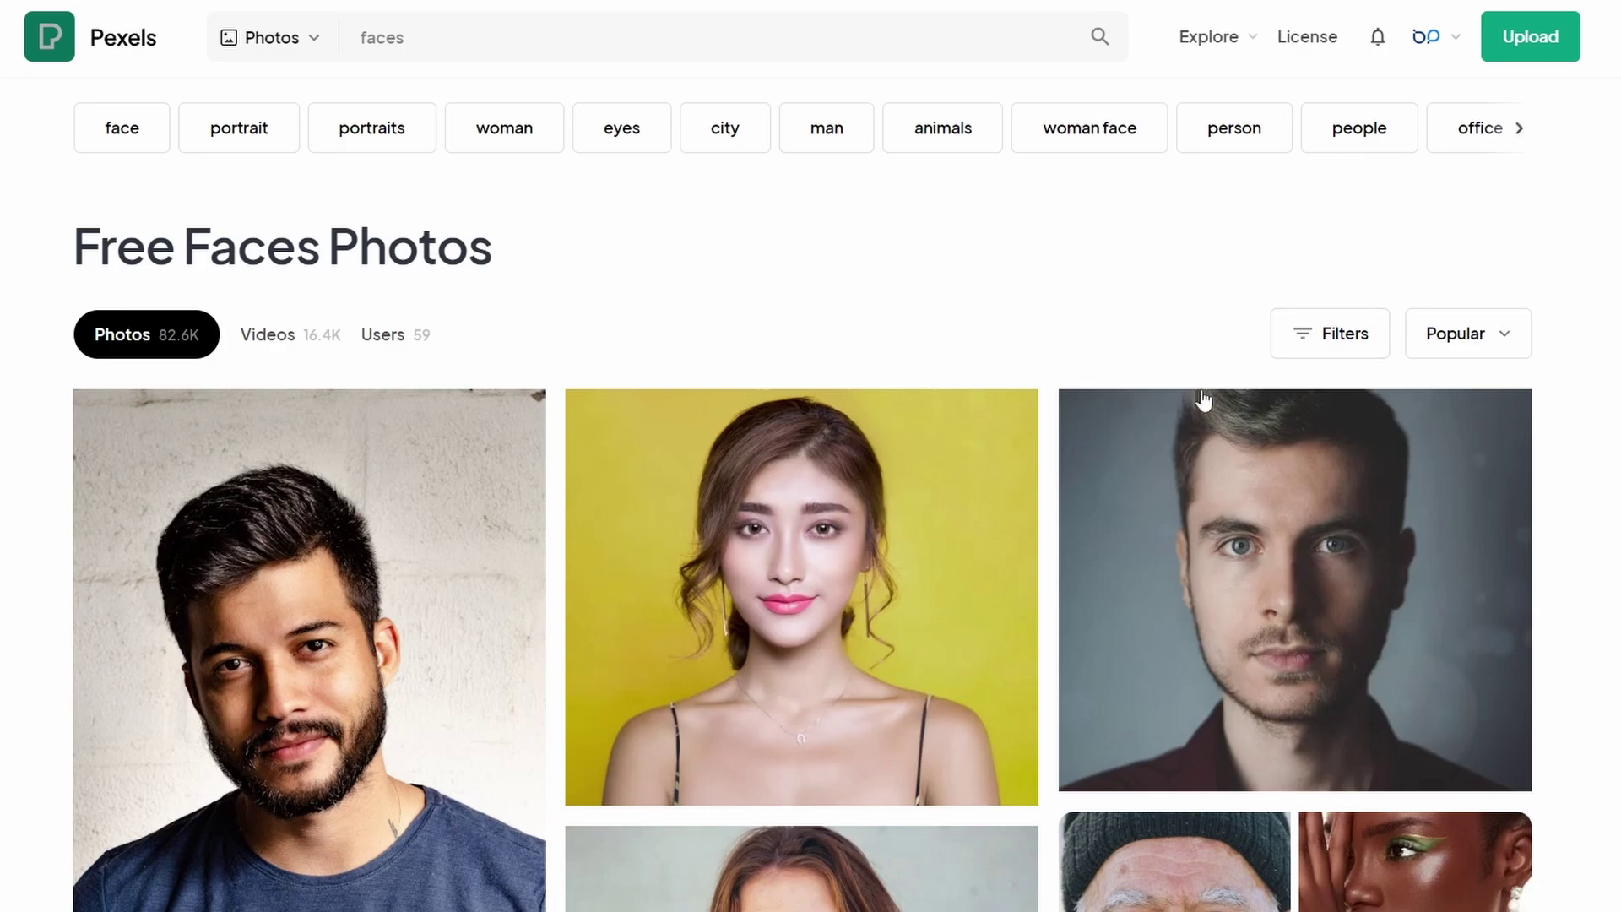
- Scroll through the Pexels 'faces' photo results to find a suitable source portrait
{"action": "scroll", "coordinate": [787, 277], "scroll_direction": "down", "scroll_amount": 3}
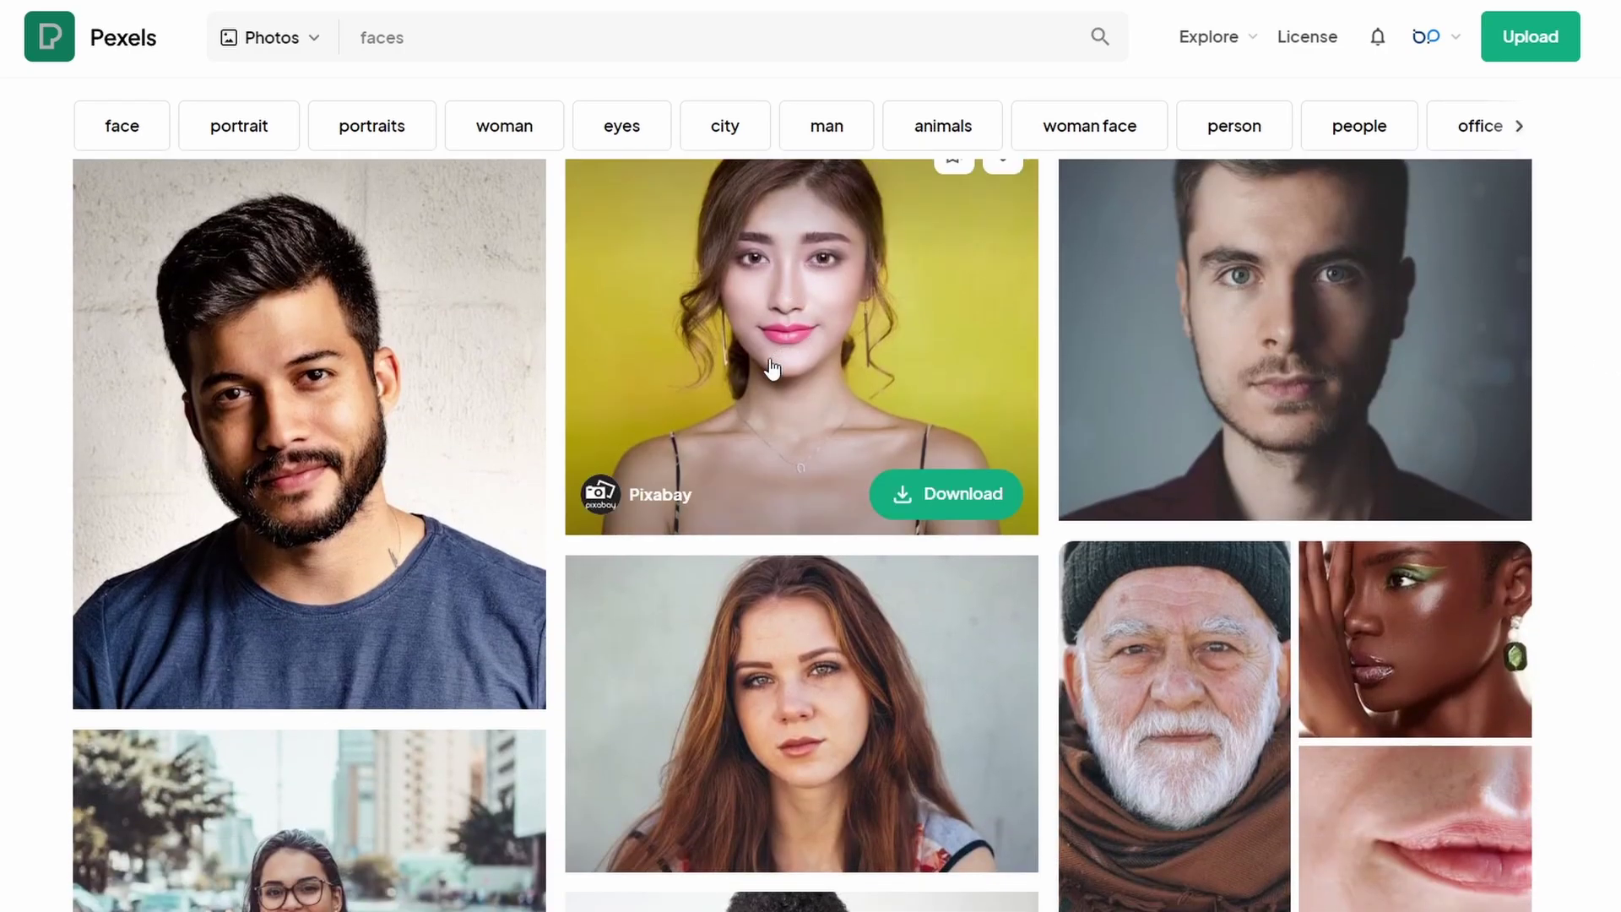
{"action": "scroll", "coordinate": [785, 343], "scroll_direction": "down", "scroll_amount": 10}
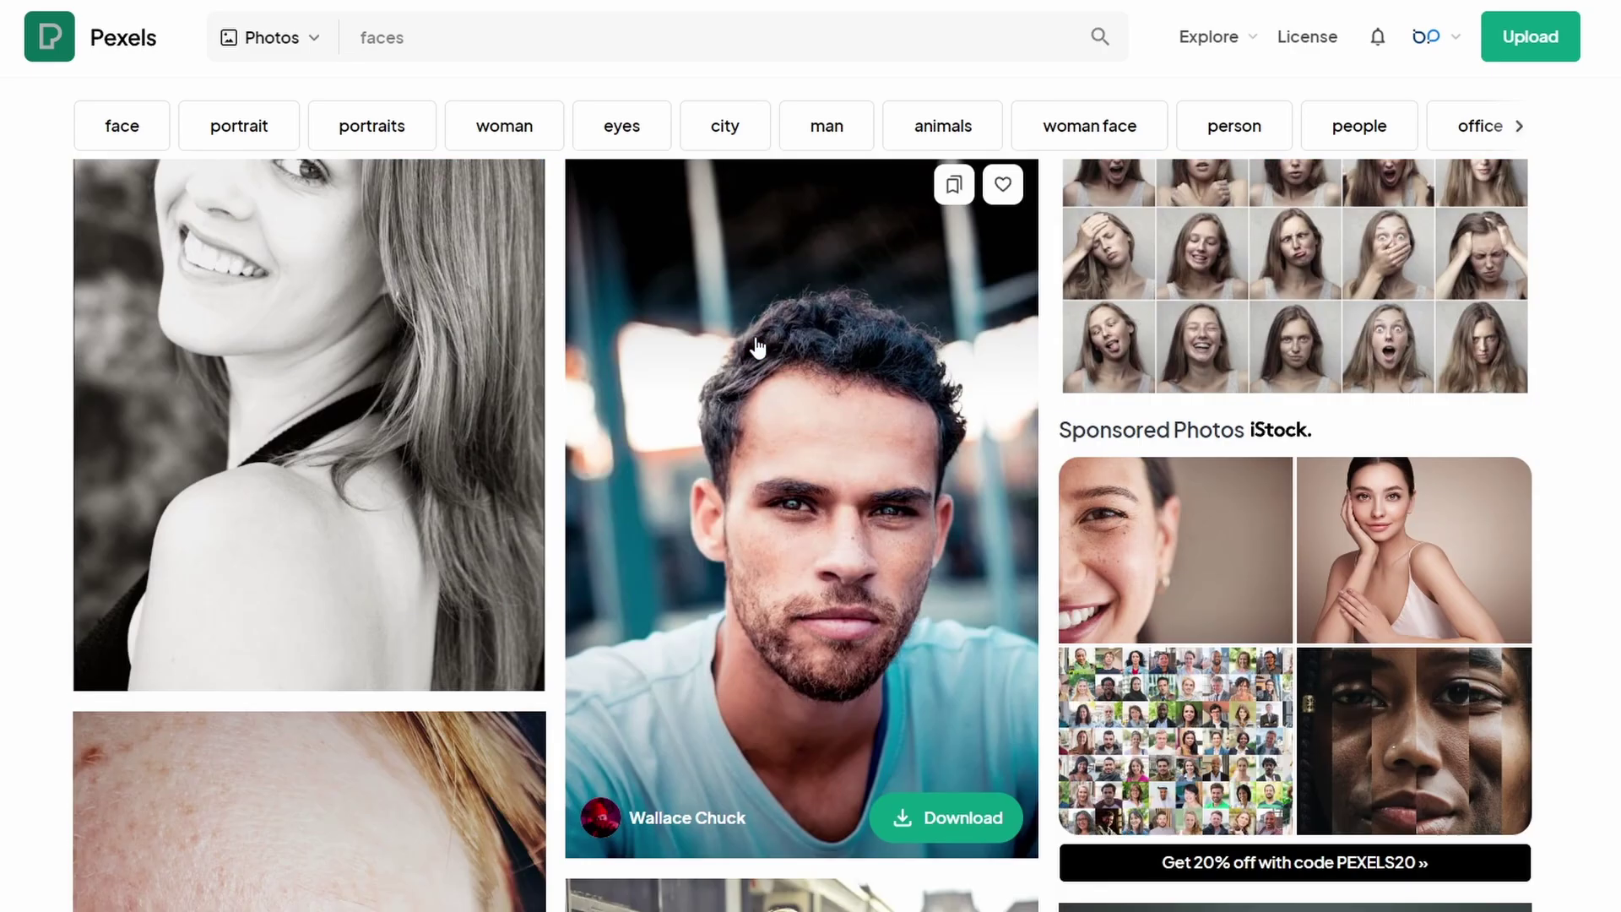
{"action": "scroll", "coordinate": [769, 323], "scroll_direction": "down", "scroll_amount": 10}
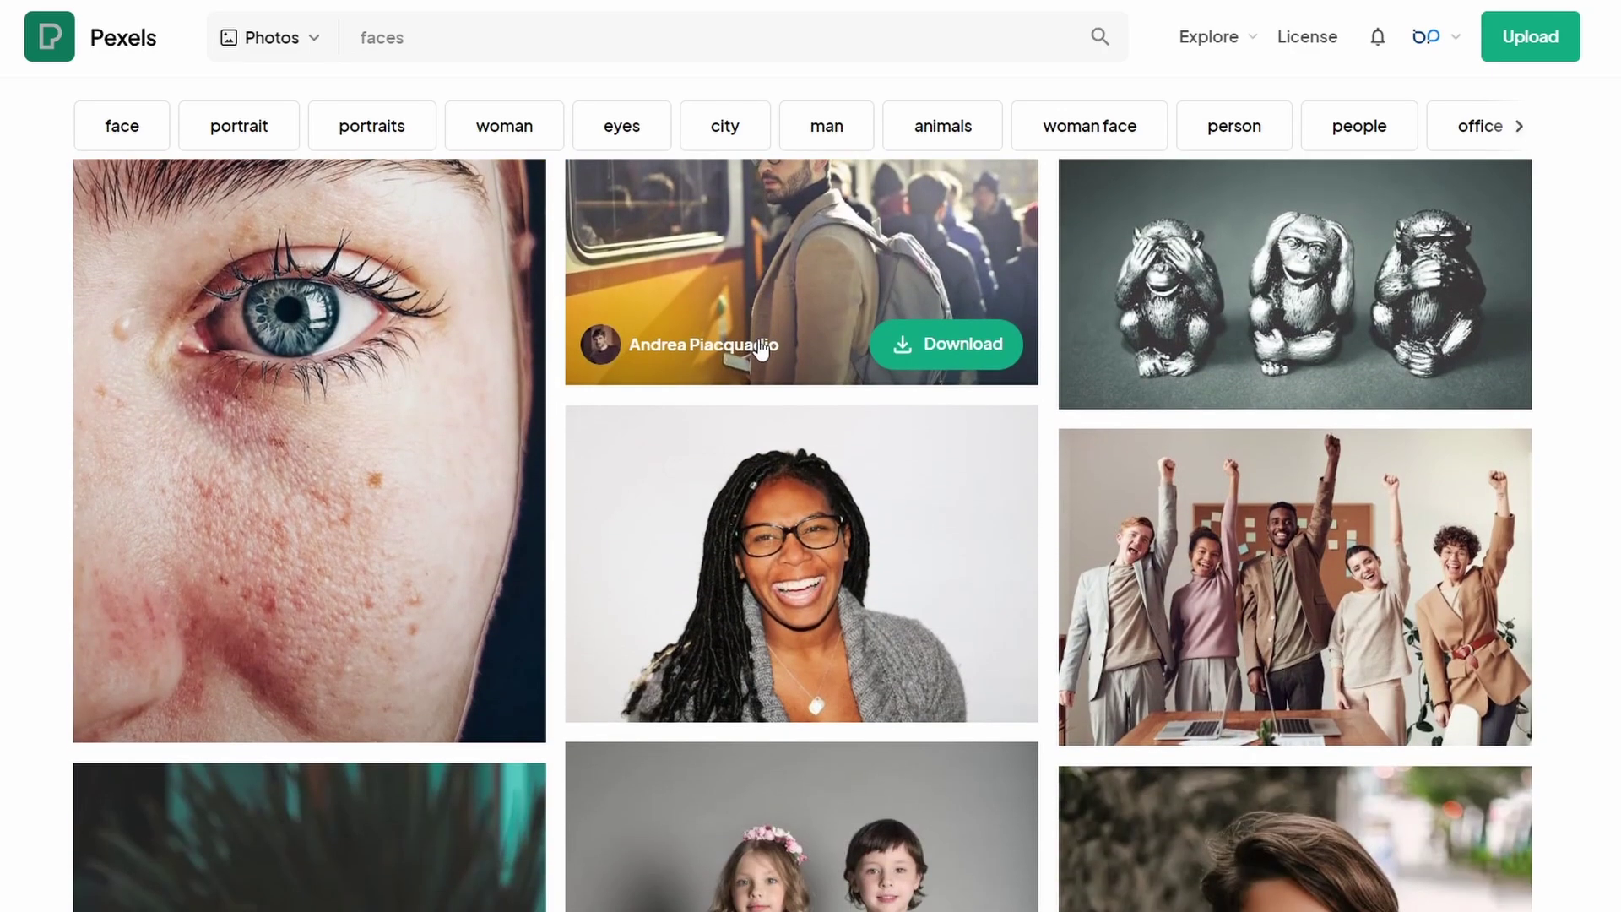
{"action": "scroll", "coordinate": [758, 353], "scroll_direction": "down", "scroll_amount": 6}
{"action": "scroll", "coordinate": [759, 347], "scroll_direction": "down", "scroll_amount": 9}
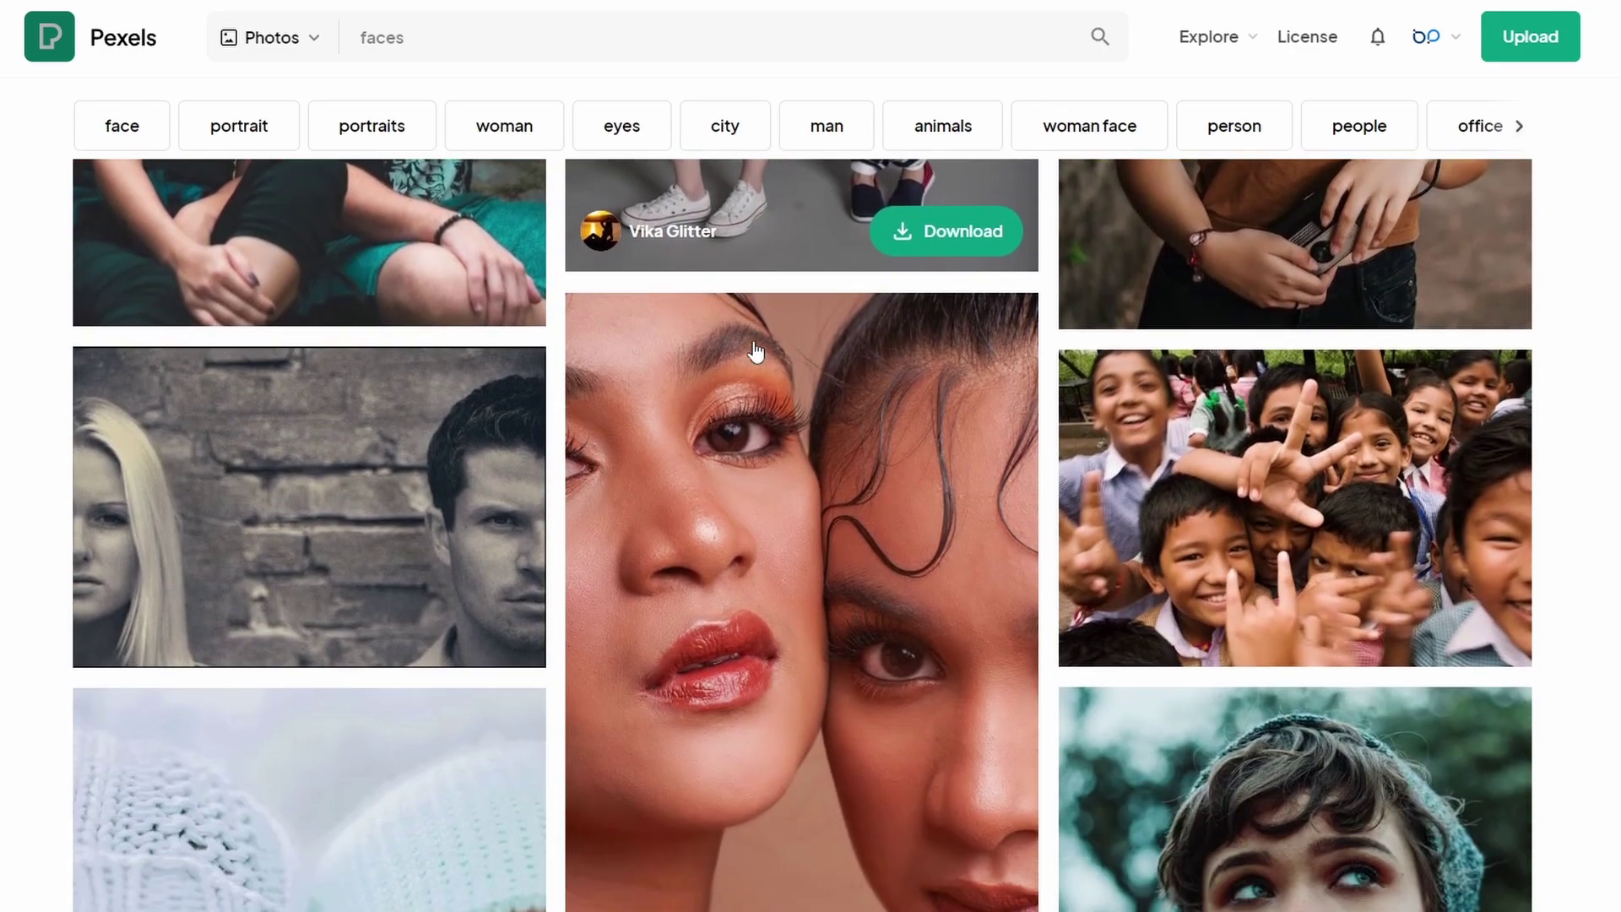
{"action": "scroll", "coordinate": [739, 377], "scroll_direction": "up", "scroll_amount": 5}
{"action": "scroll", "coordinate": [737, 382], "scroll_direction": "up", "scroll_amount": 4}
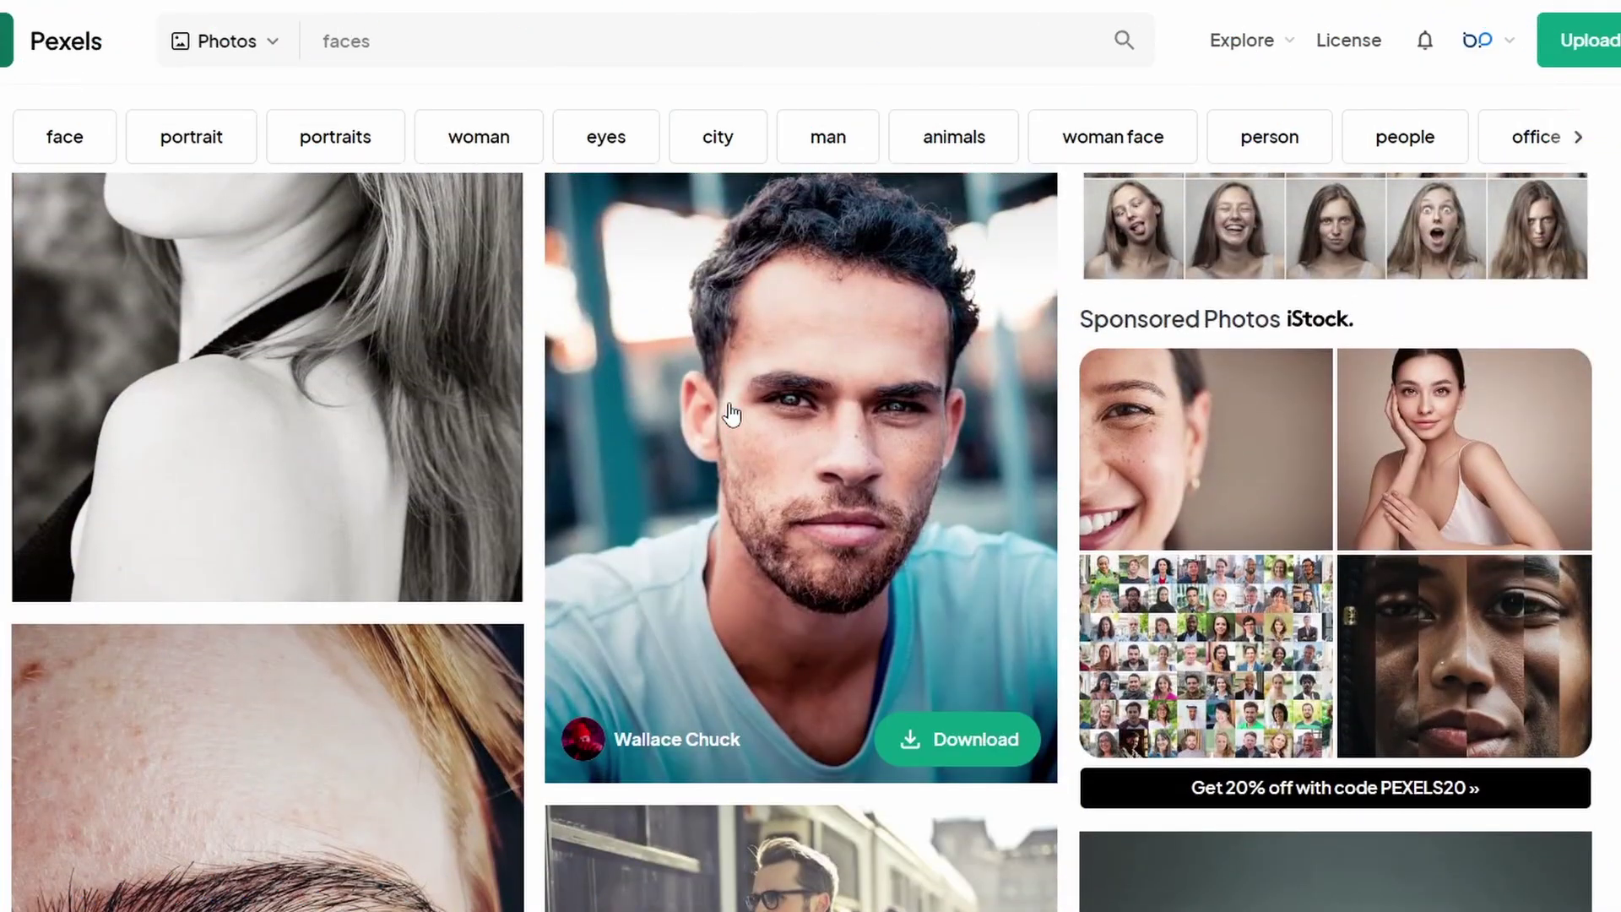
{"action": "scroll", "coordinate": [737, 378], "scroll_direction": "up", "scroll_amount": 2}
{"action": "scroll", "coordinate": [726, 413], "scroll_direction": "down", "scroll_amount": 3}
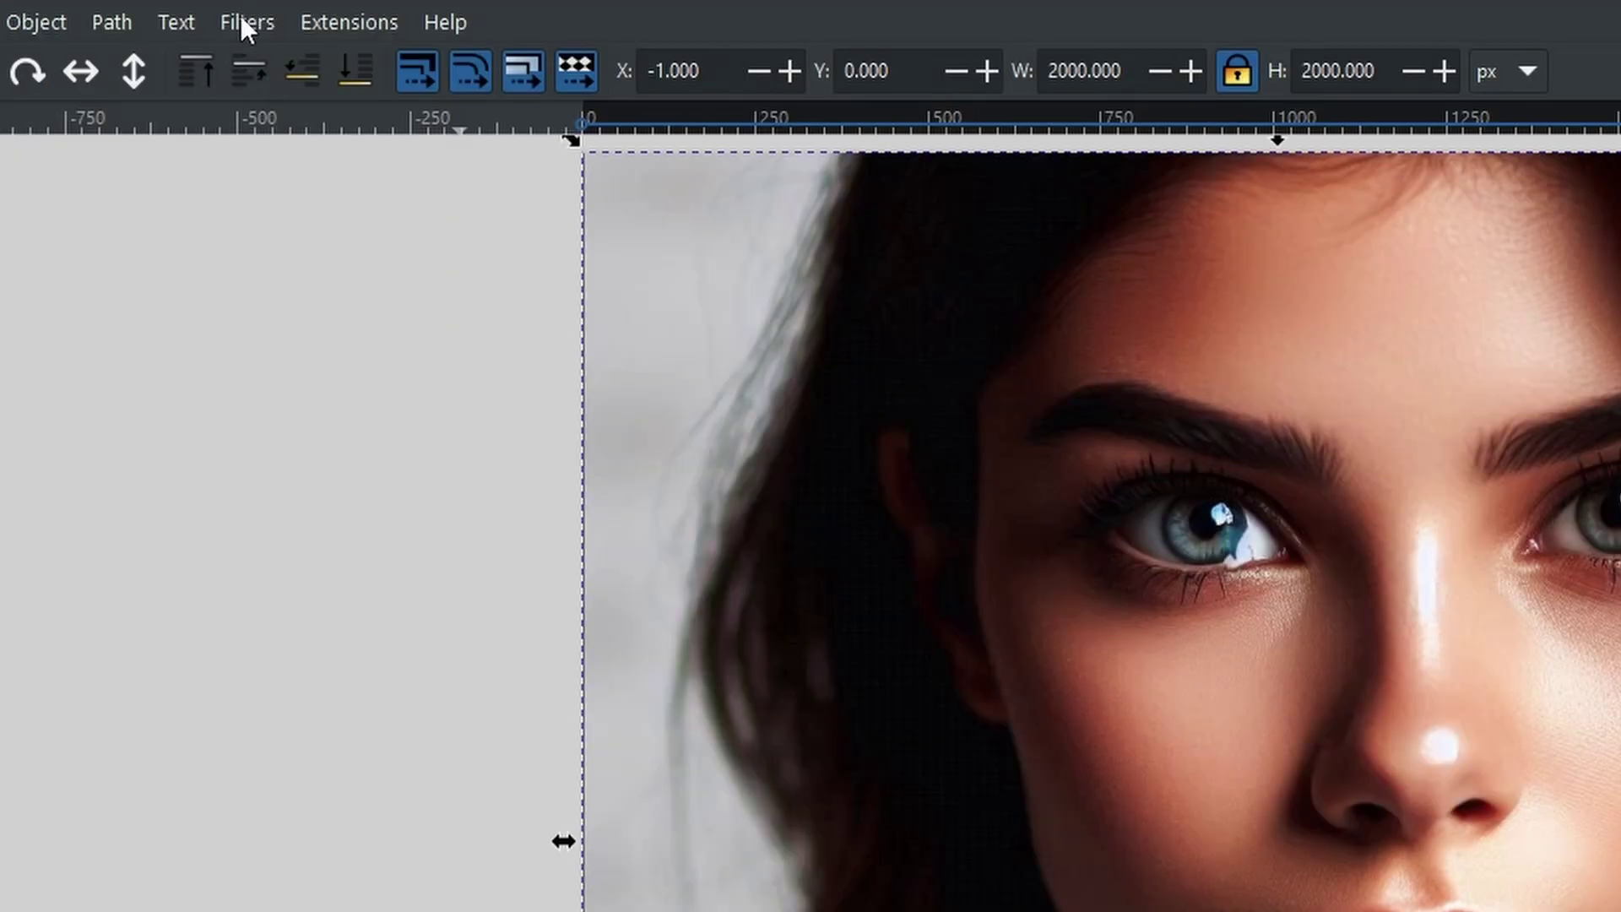
- Apply a Greyscale filter to the portrait with live preview, lowering Lightness to -0.20
{"action": "left_click", "coordinate": [245, 23]}
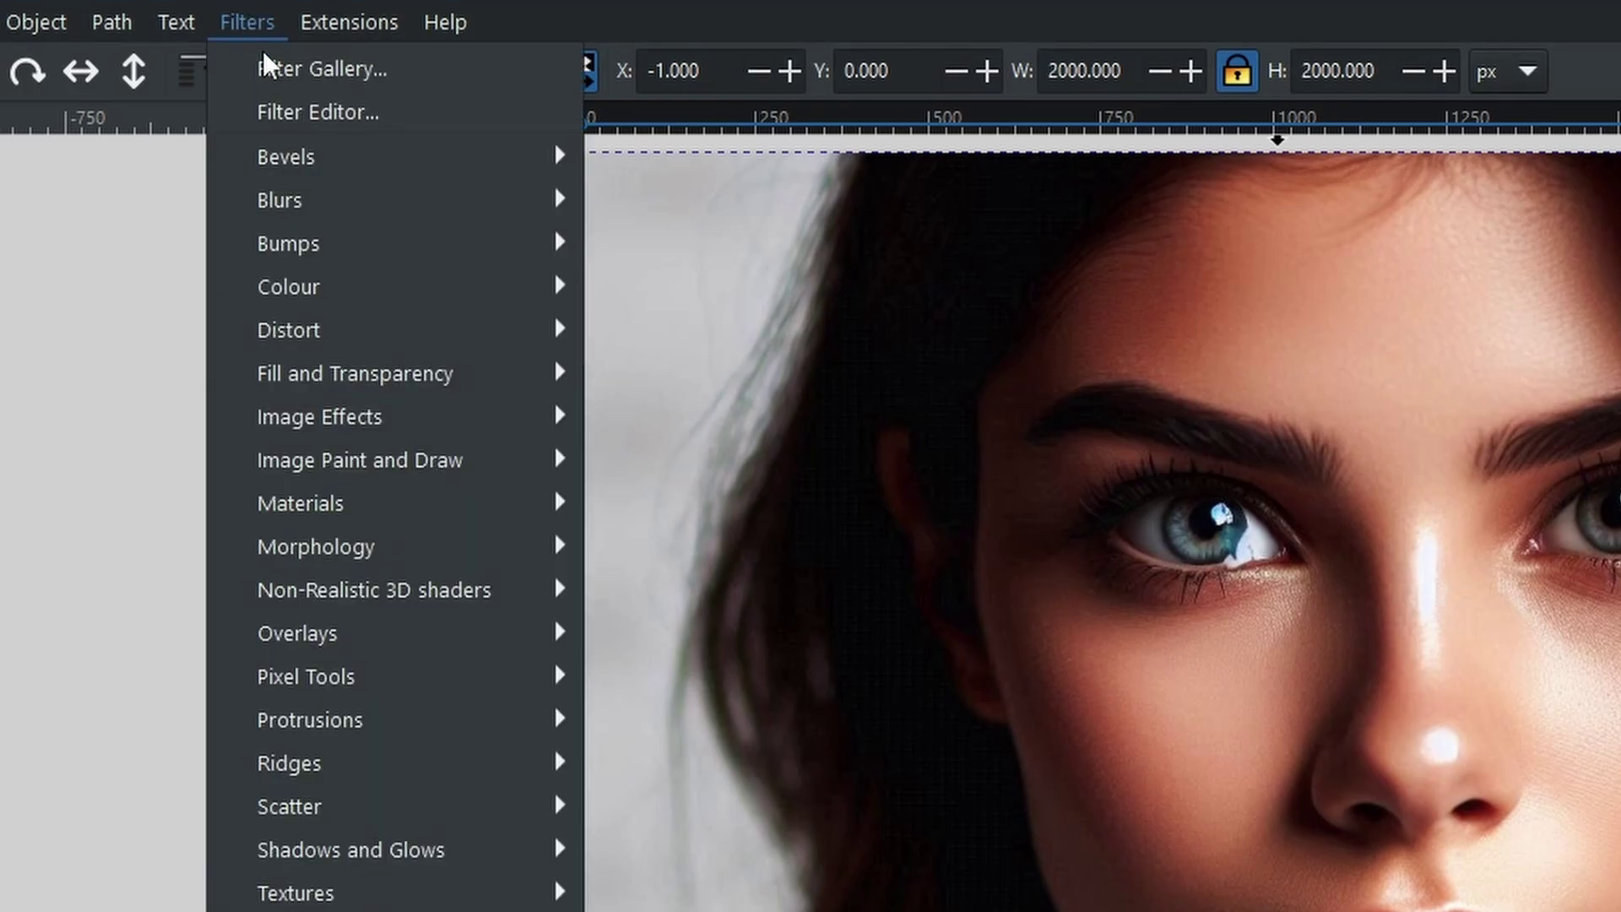
{"action": "mouse_move", "coordinate": [376, 282]}
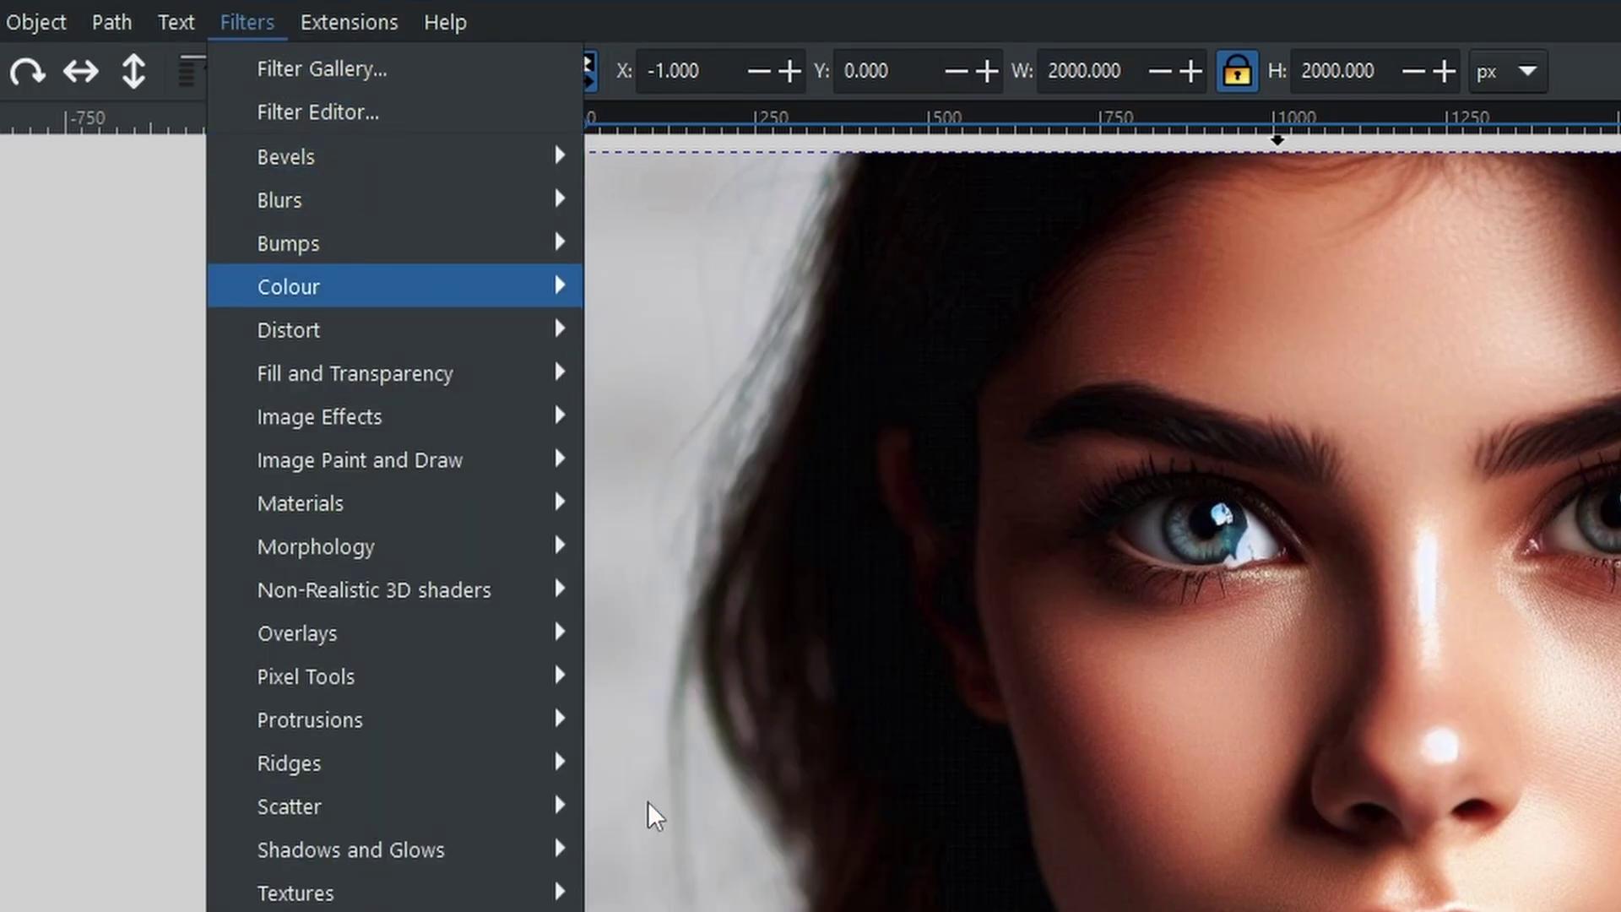
{"action": "left_click", "coordinate": [650, 809]}
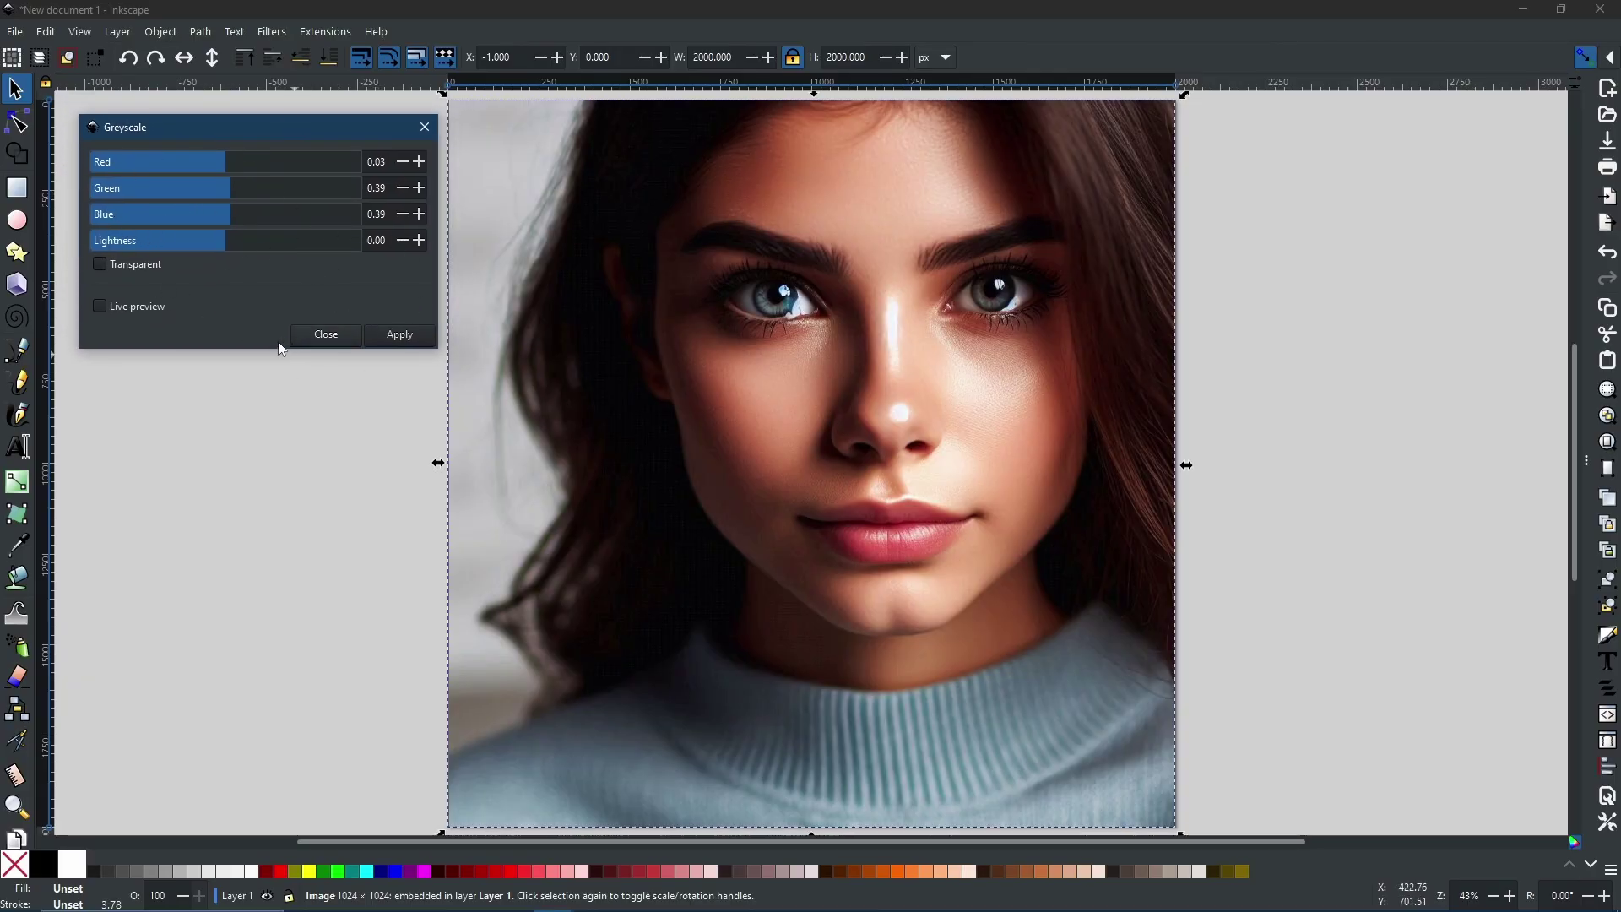
{"action": "left_click", "coordinate": [99, 308]}
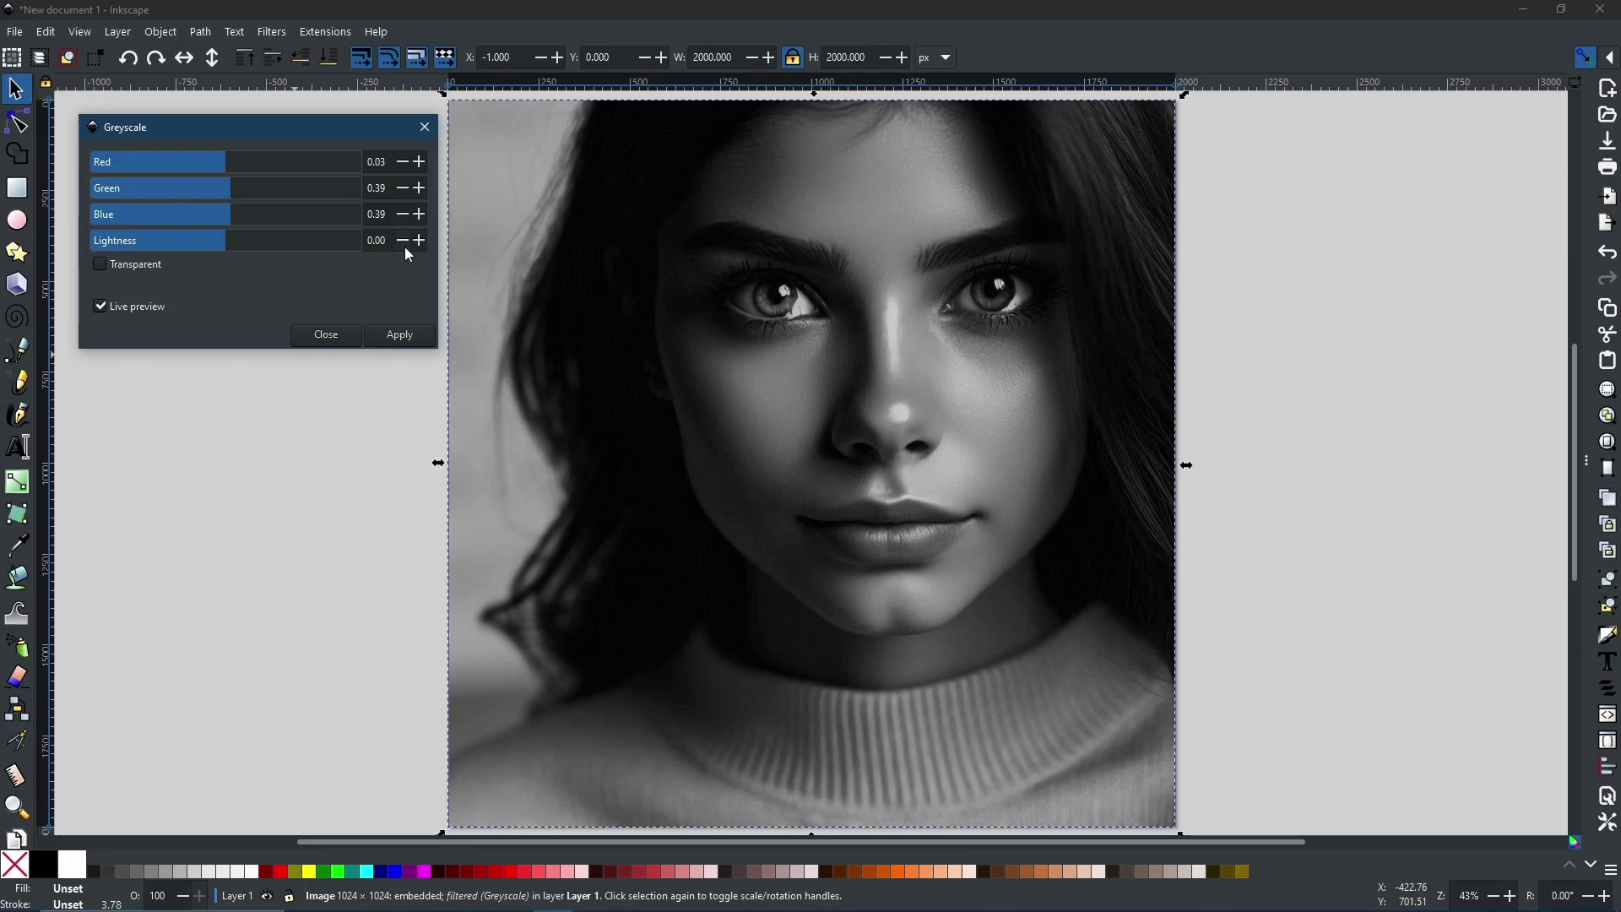
{"action": "left_click", "coordinate": [404, 245]}
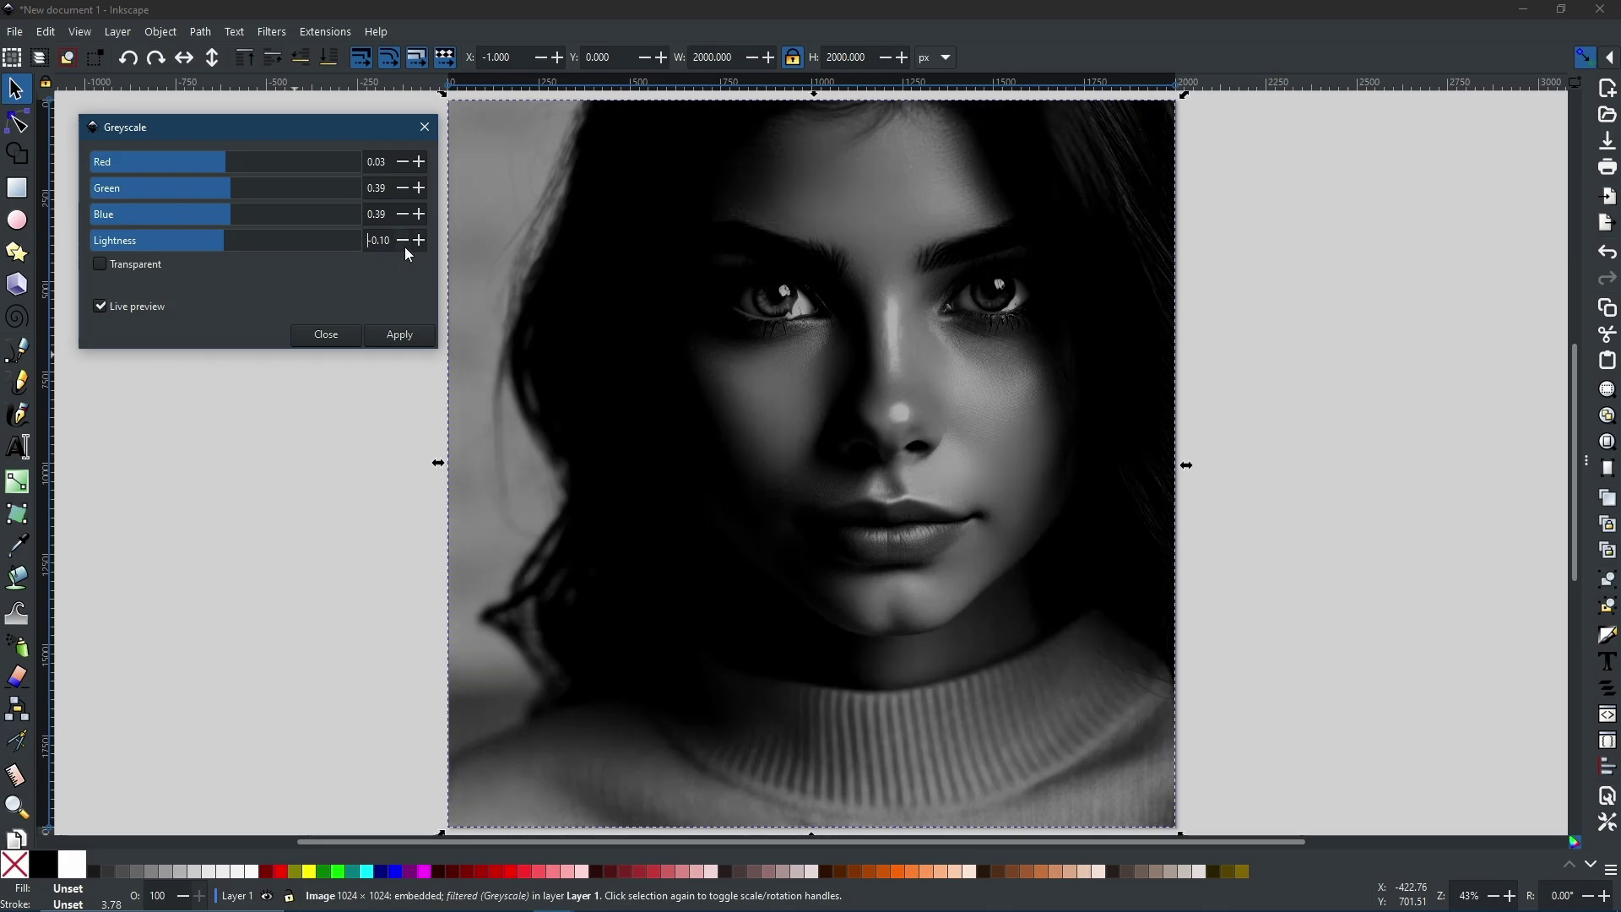
{"action": "left_click", "coordinate": [403, 243]}
{"action": "left_click", "coordinate": [403, 243]}
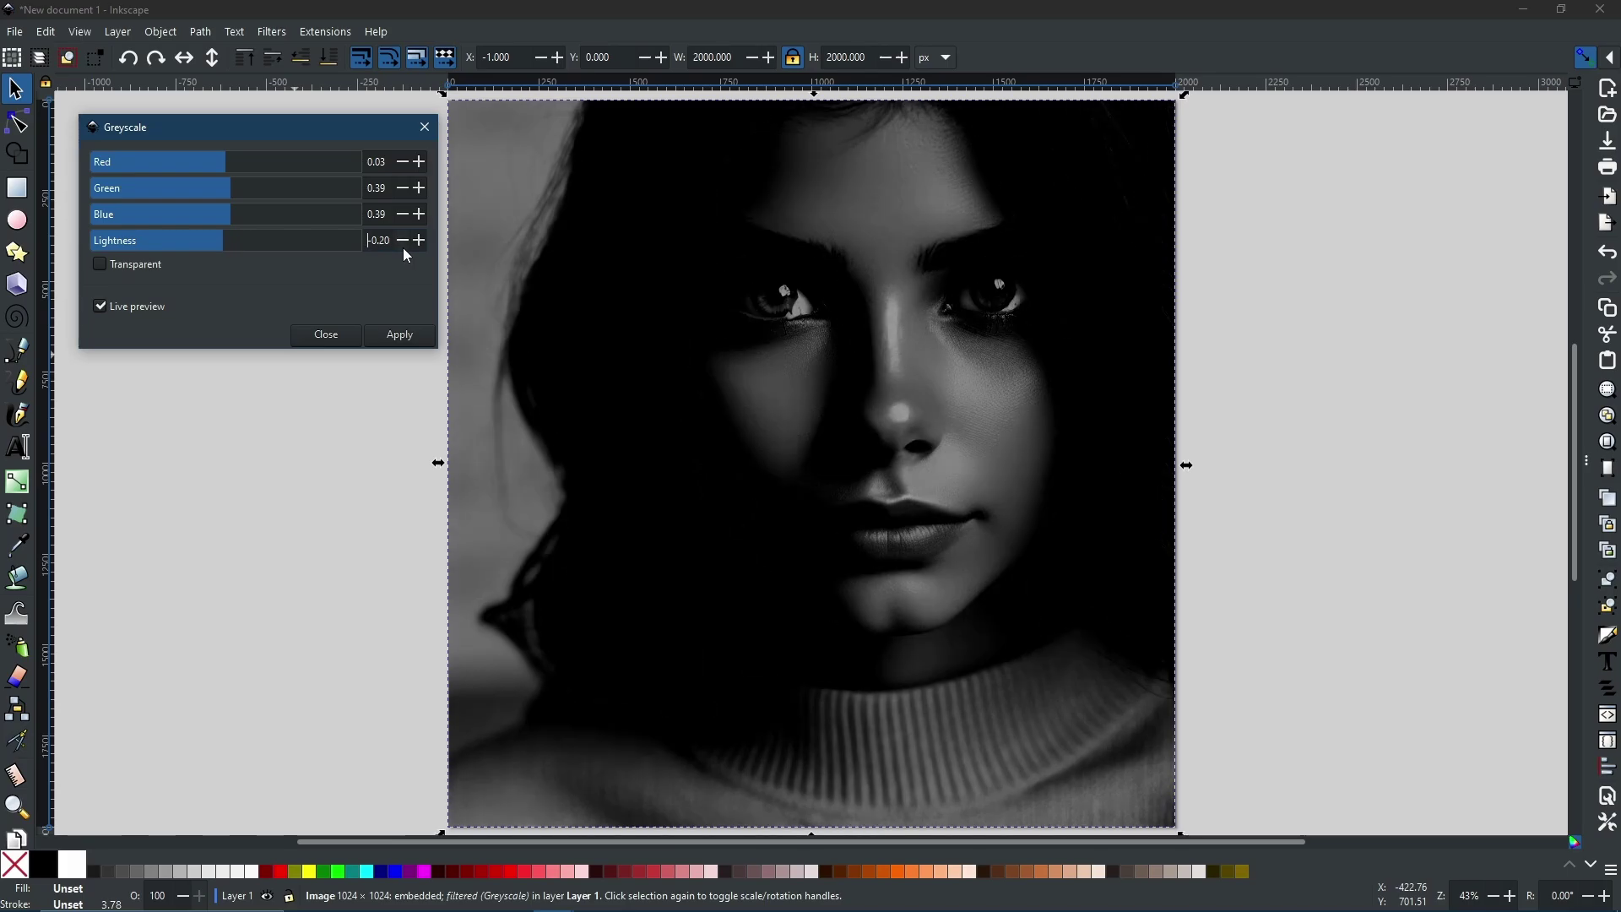
{"action": "left_click", "coordinate": [402, 243]}
{"action": "left_click", "coordinate": [403, 244]}
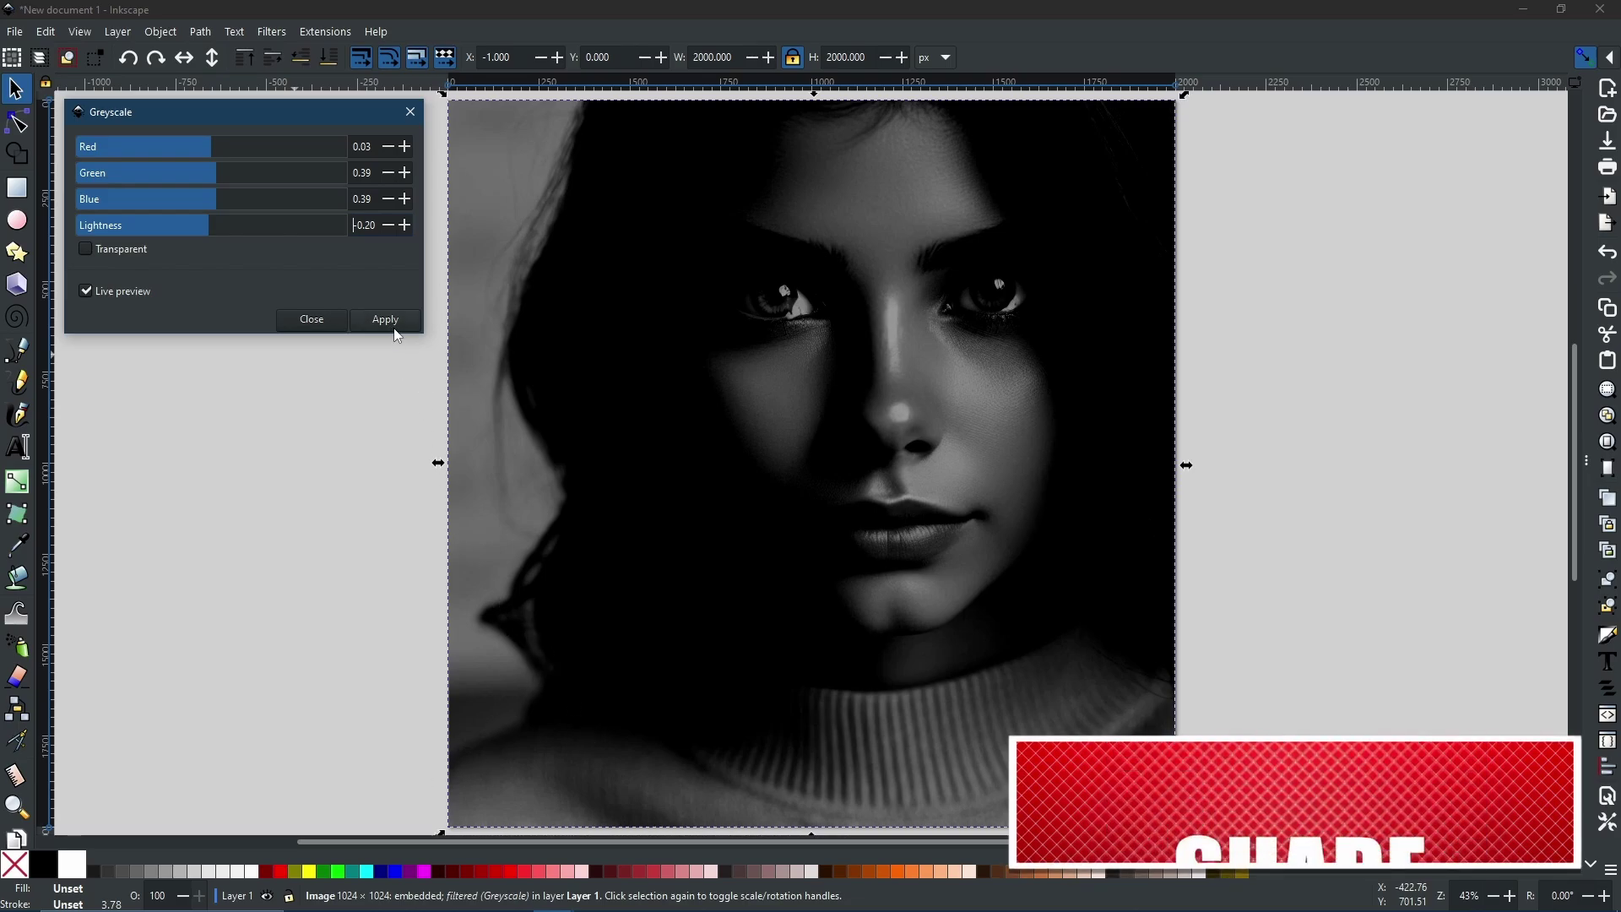
{"action": "left_click", "coordinate": [310, 320]}
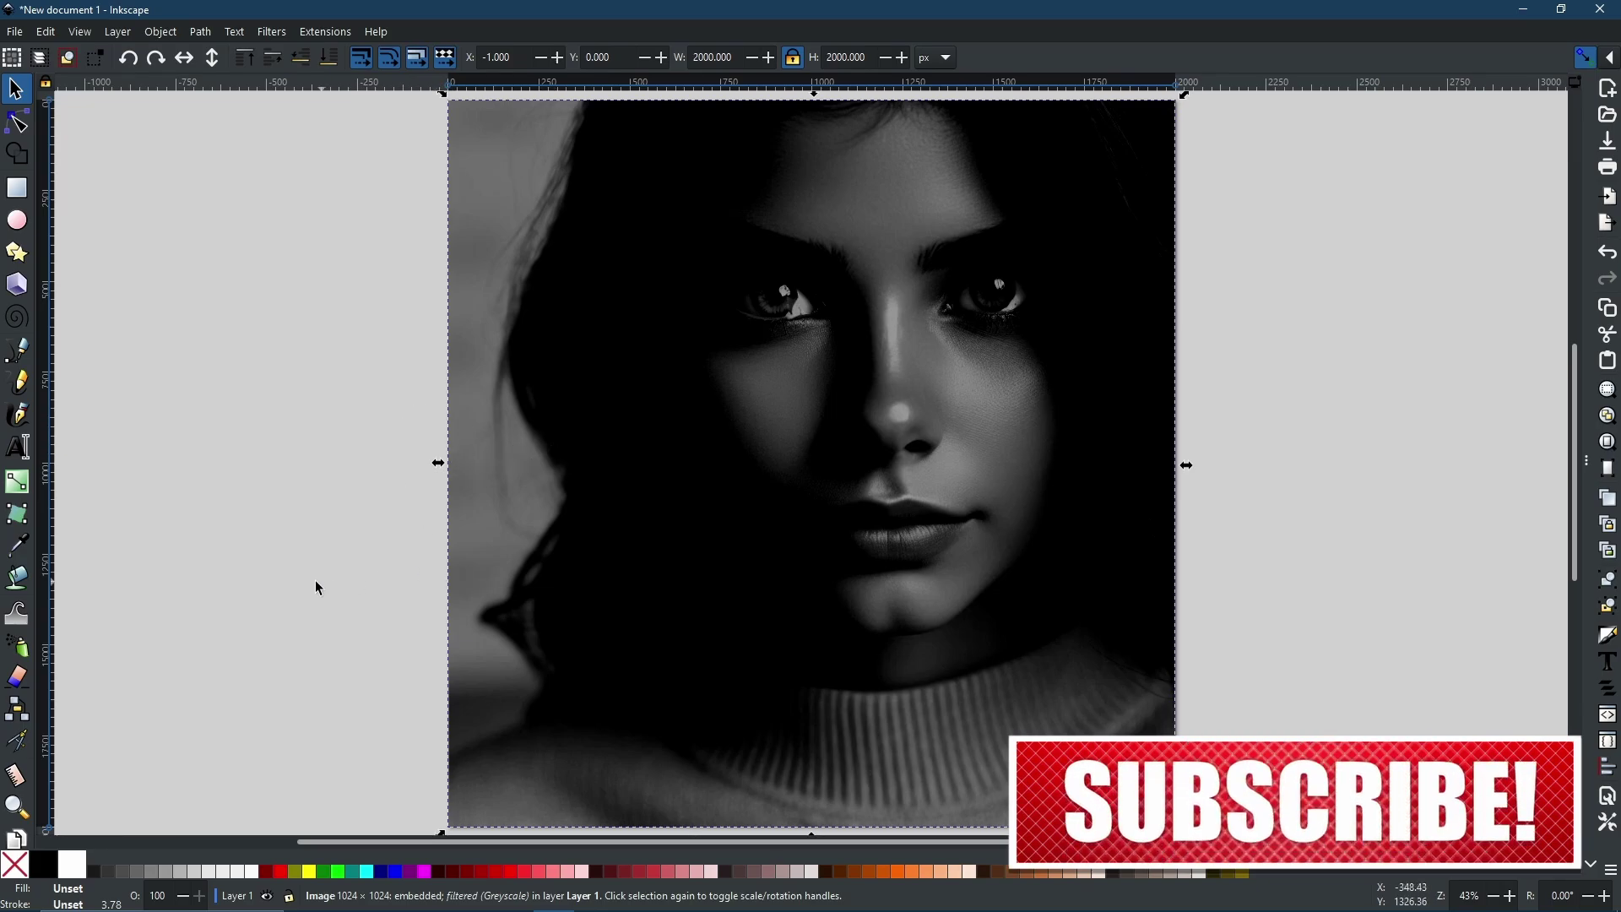
- With the Bezier pen, trace the upper left hair outline from the page's top edge
{"action": "key", "text": "b"}
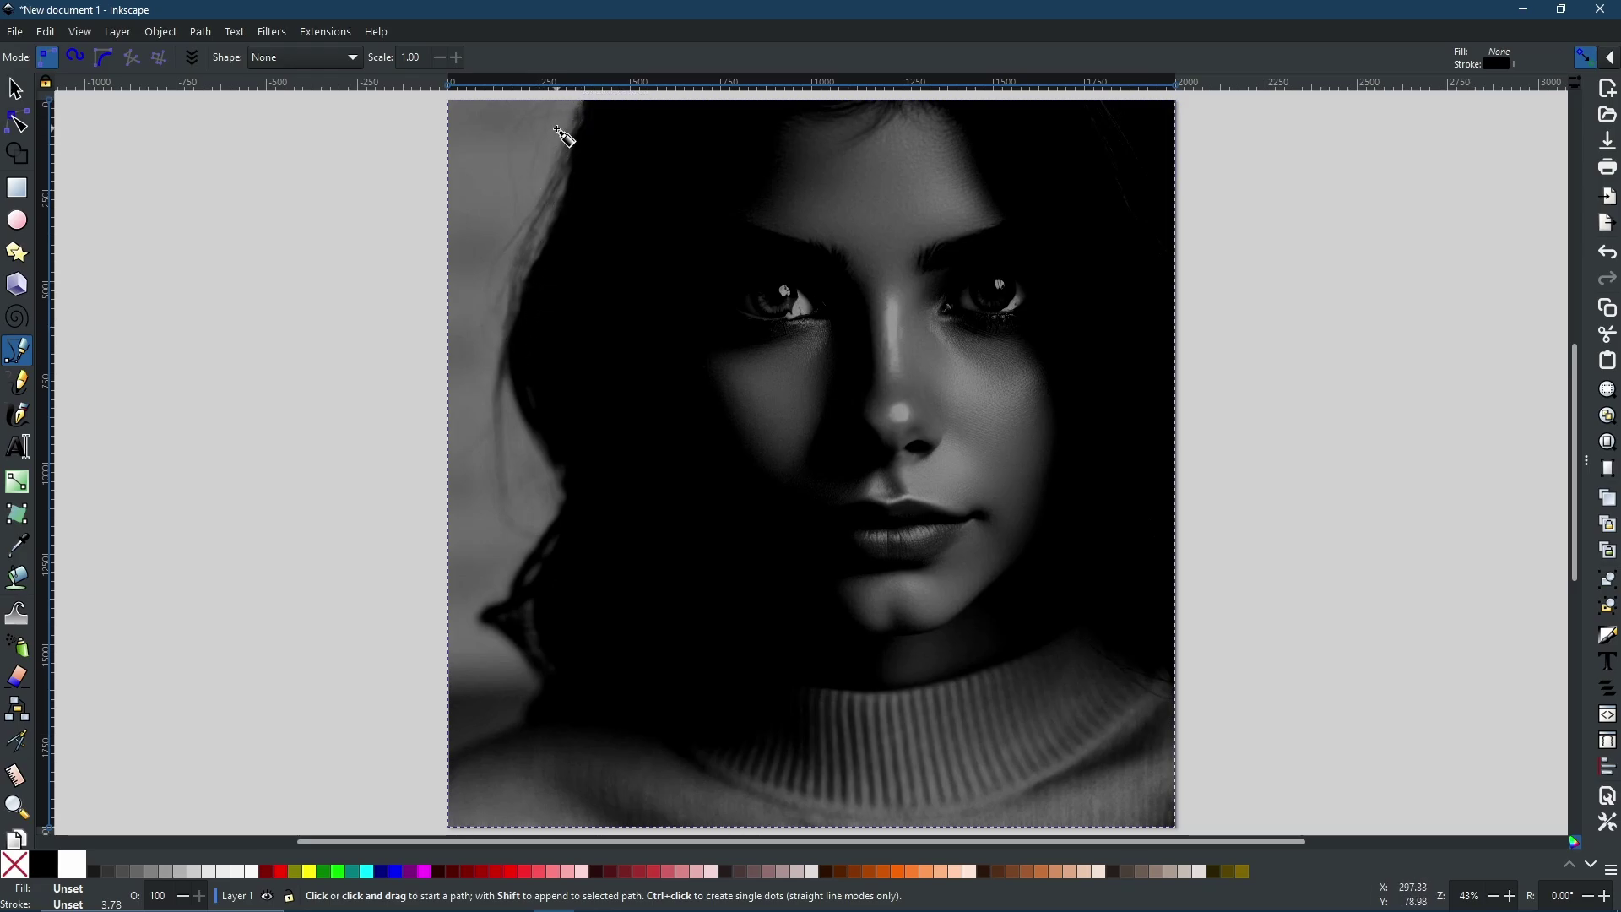
{"action": "left_click", "coordinate": [574, 100]}
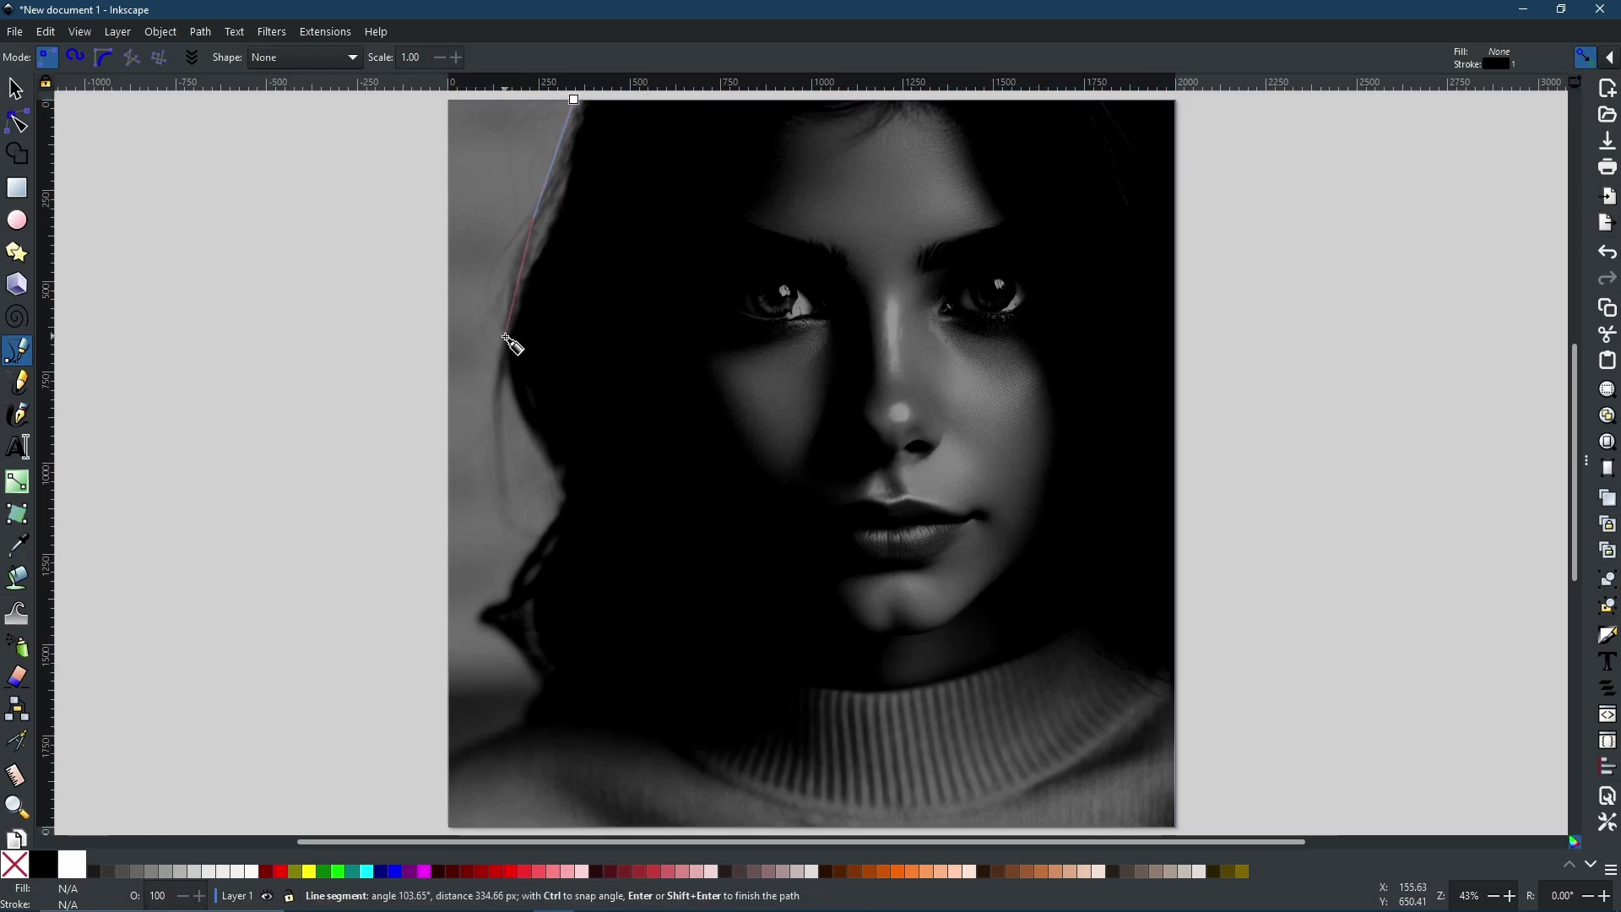
{"action": "left_click", "coordinate": [499, 432]}
{"action": "left_click_drag", "start_coordinate": [505, 512], "coordinate": [496, 537]}
{"action": "scroll", "coordinate": [509, 522], "scroll_direction": "up", "scroll_amount": 3, "text": "ctrl"}
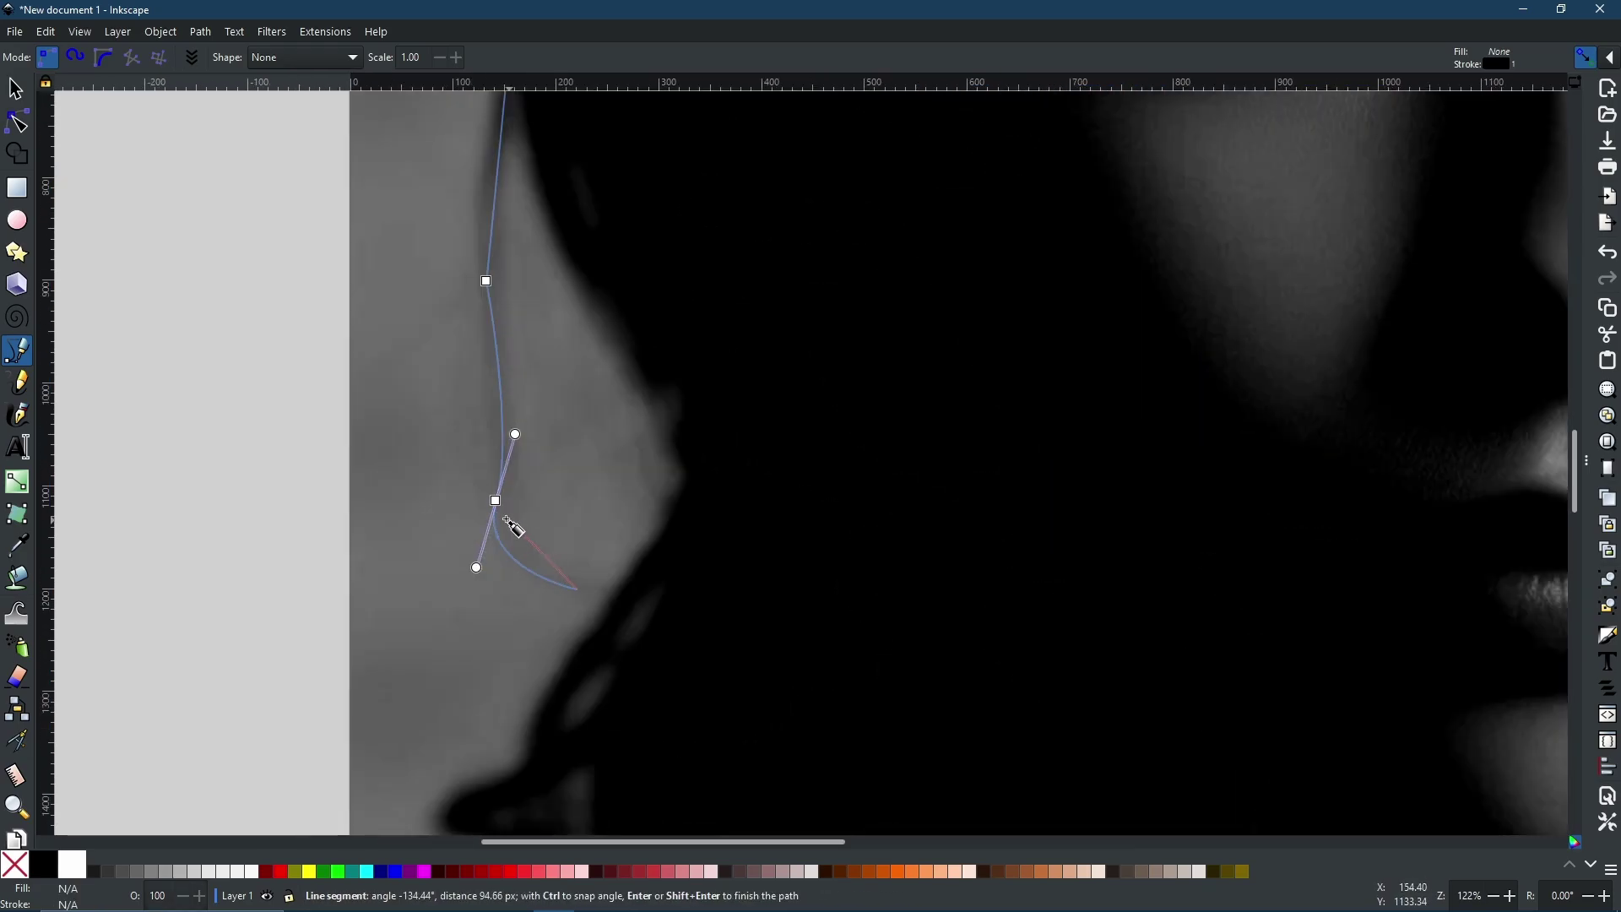
{"action": "left_click", "coordinate": [509, 342]}
{"action": "left_click_drag", "start_coordinate": [522, 136], "coordinate": [550, 103]}
{"action": "left_click", "coordinate": [686, 484]}
- Continue the outline past the chin to the page border and close the large path
{"action": "scroll", "coordinate": [580, 427], "scroll_direction": "down", "scroll_amount": 6}
{"action": "left_click", "coordinate": [562, 446]}
{"action": "left_click", "coordinate": [470, 561]}
{"action": "left_click", "coordinate": [507, 590]}
{"action": "left_click", "coordinate": [639, 759]}
{"action": "scroll", "coordinate": [695, 544], "scroll_direction": "up", "scroll_amount": 1, "text": "ctrl"}
{"action": "scroll", "coordinate": [688, 541], "scroll_direction": "down", "scroll_amount": 15}
{"action": "scroll", "coordinate": [689, 540], "scroll_direction": "left", "scroll_amount": 4}
{"action": "left_click", "coordinate": [675, 536]}
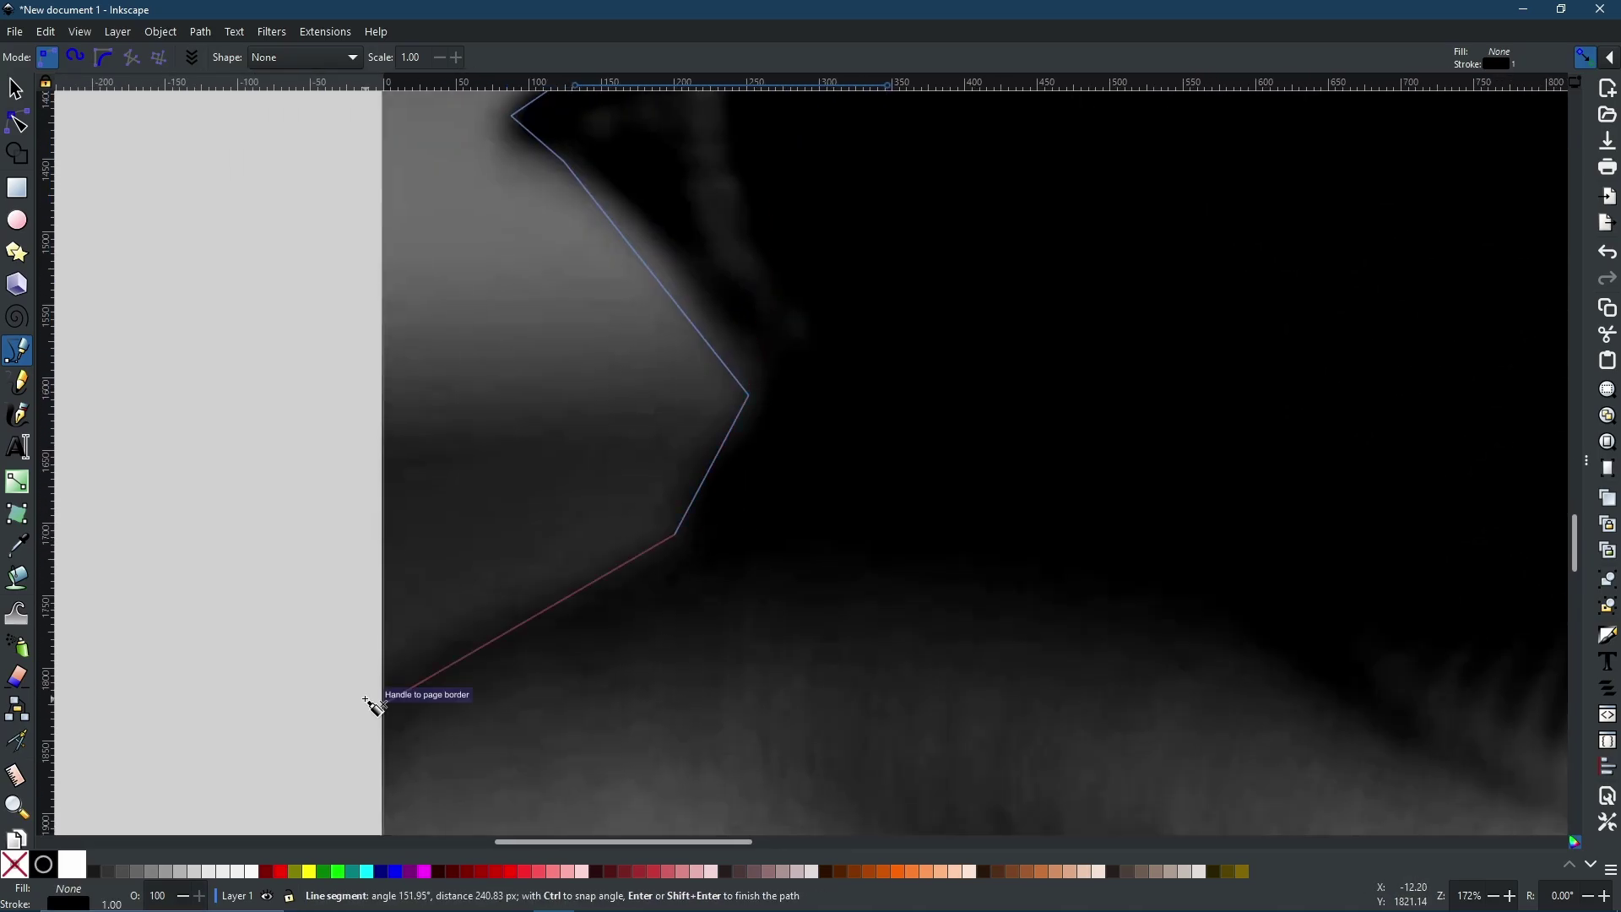
{"action": "scroll", "coordinate": [469, 416], "scroll_direction": "down", "scroll_amount": 5, "text": "ctrl"}
{"action": "scroll", "coordinate": [507, 287], "scroll_direction": "up", "scroll_amount": 3}
{"action": "left_click", "coordinate": [506, 287]}
- Draw and close a second thin sliver path along the hair edge
{"action": "scroll", "coordinate": [757, 388], "scroll_direction": "left", "scroll_amount": 4}
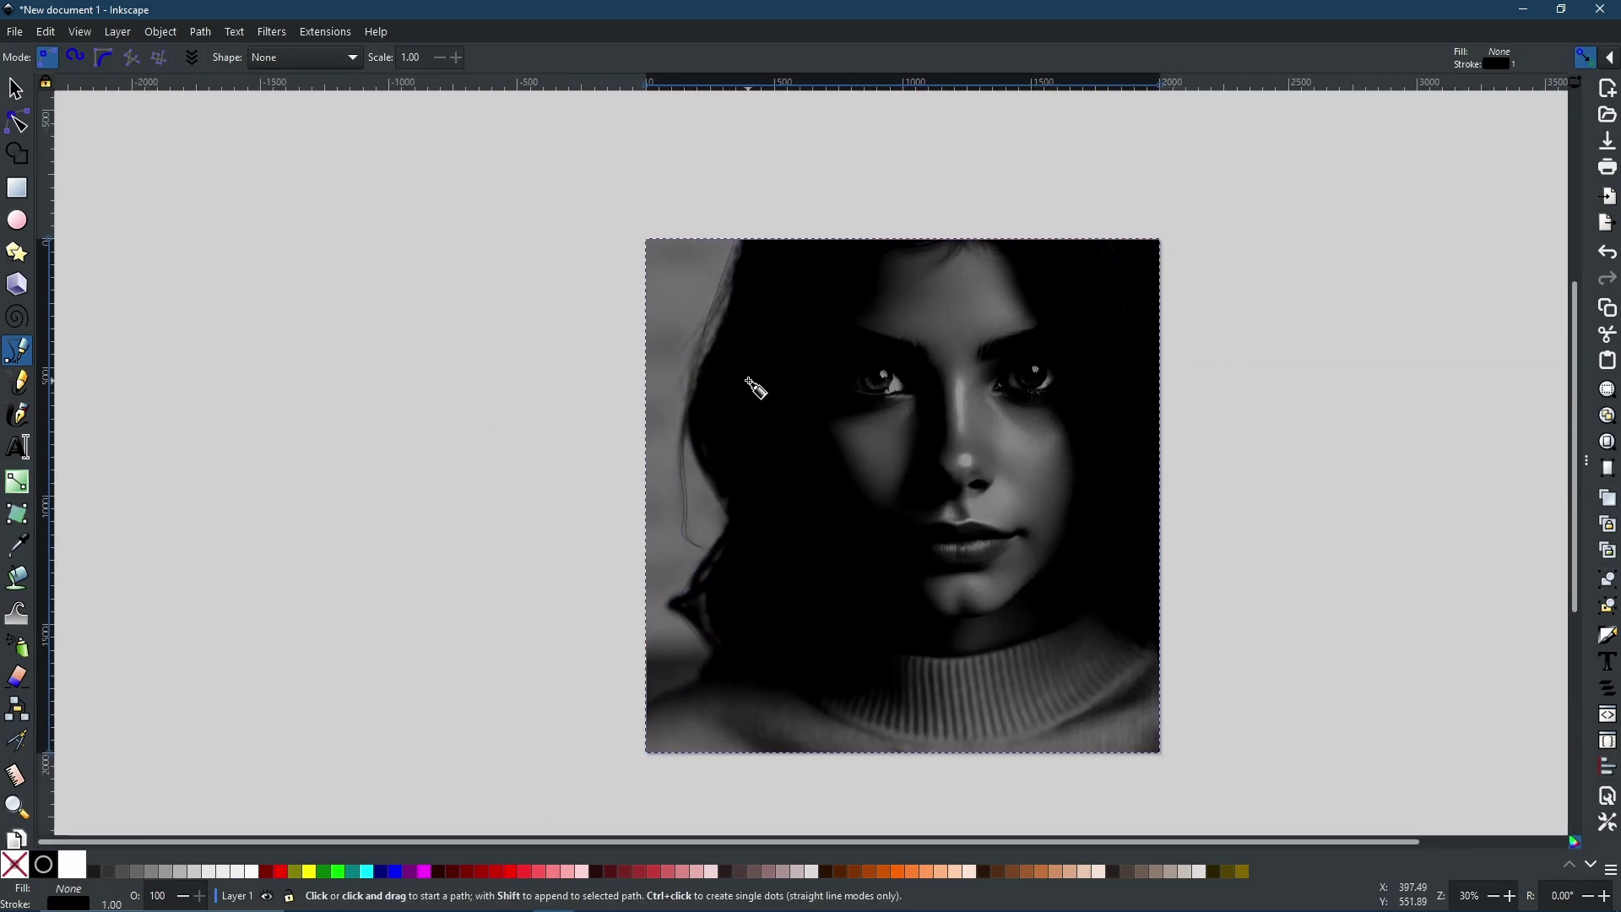
{"action": "left_click", "coordinate": [758, 388]}
{"action": "scroll", "coordinate": [778, 549], "scroll_direction": "up", "scroll_amount": 4, "text": "ctrl"}
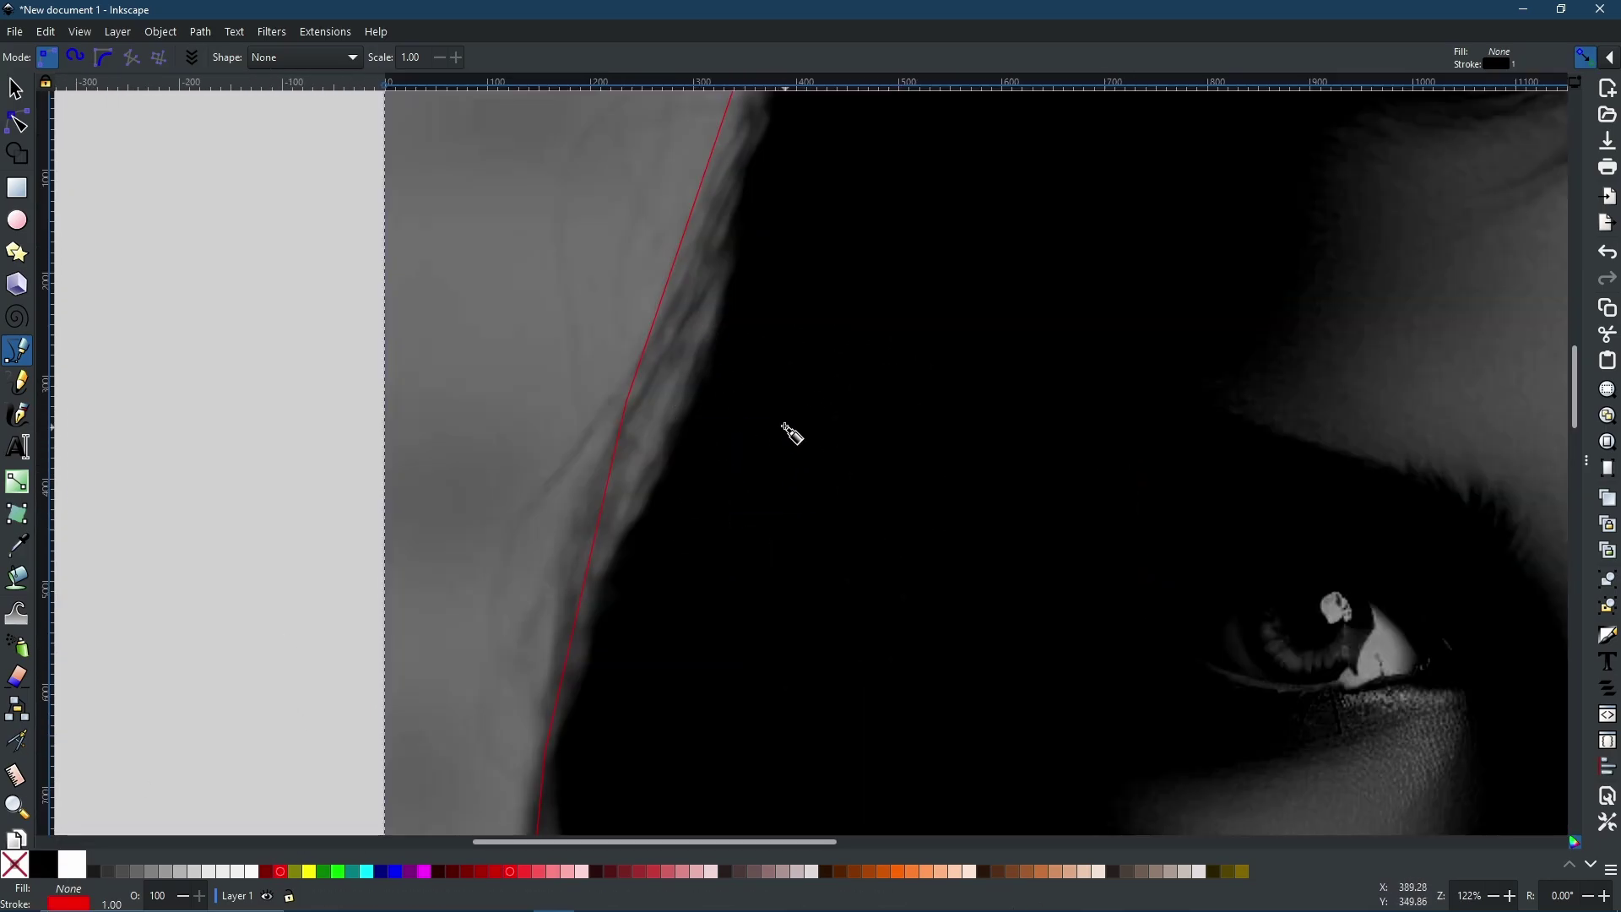
{"action": "scroll", "coordinate": [614, 435], "scroll_direction": "down", "scroll_amount": 1}
{"action": "scroll", "coordinate": [718, 399], "scroll_direction": "left", "scroll_amount": 3}
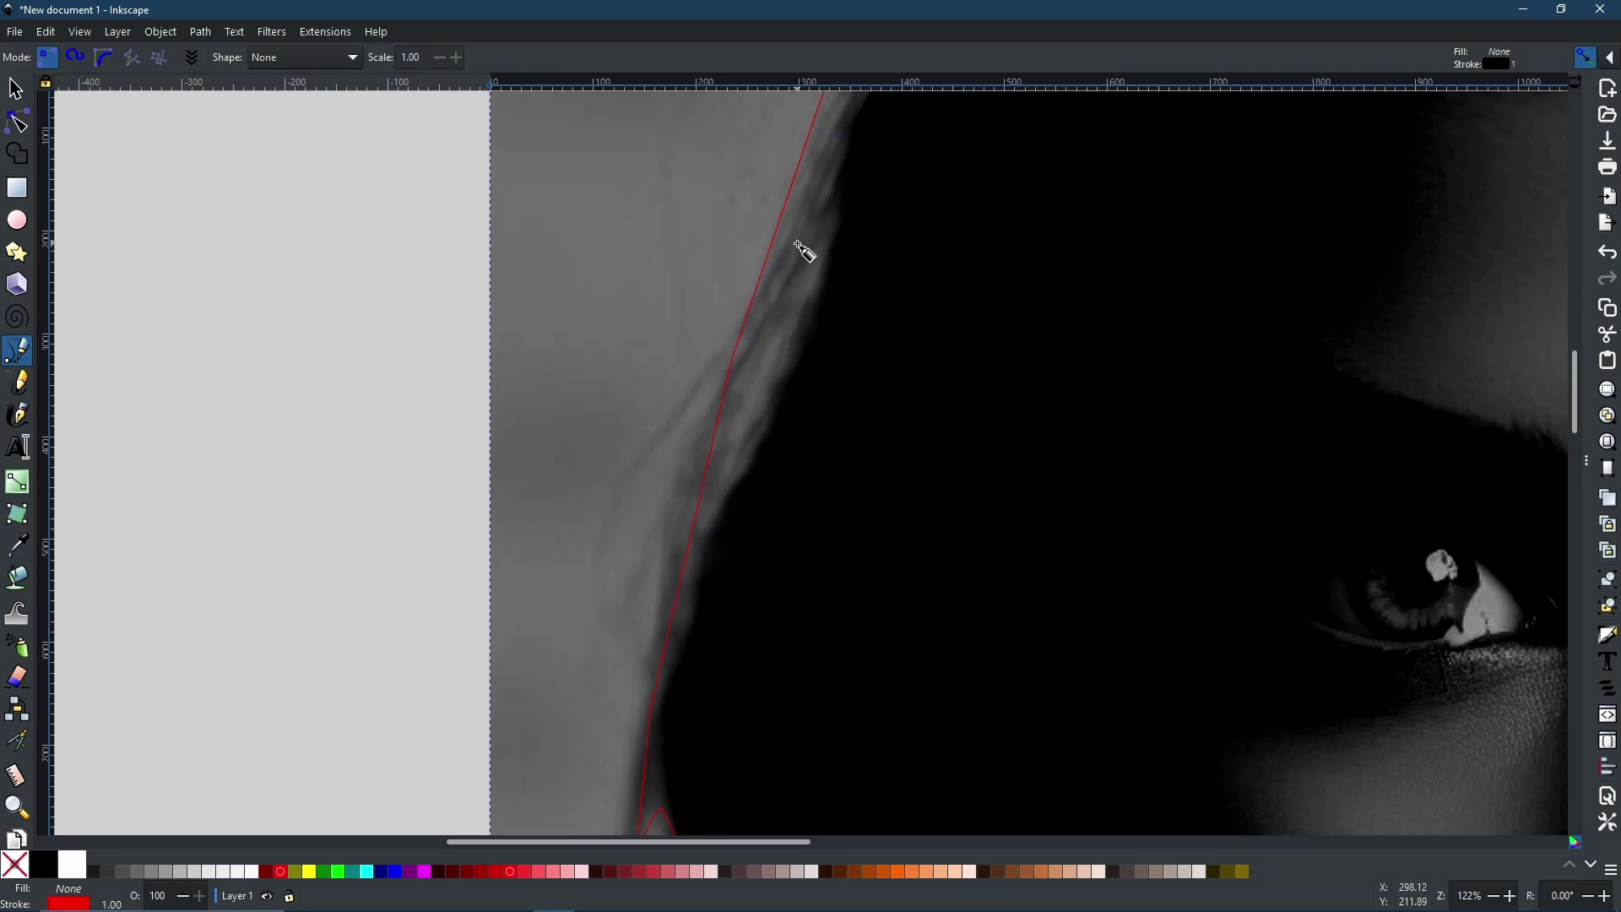
{"action": "left_click", "coordinate": [829, 205]}
{"action": "left_click_drag", "start_coordinate": [746, 409], "coordinate": [721, 533]}
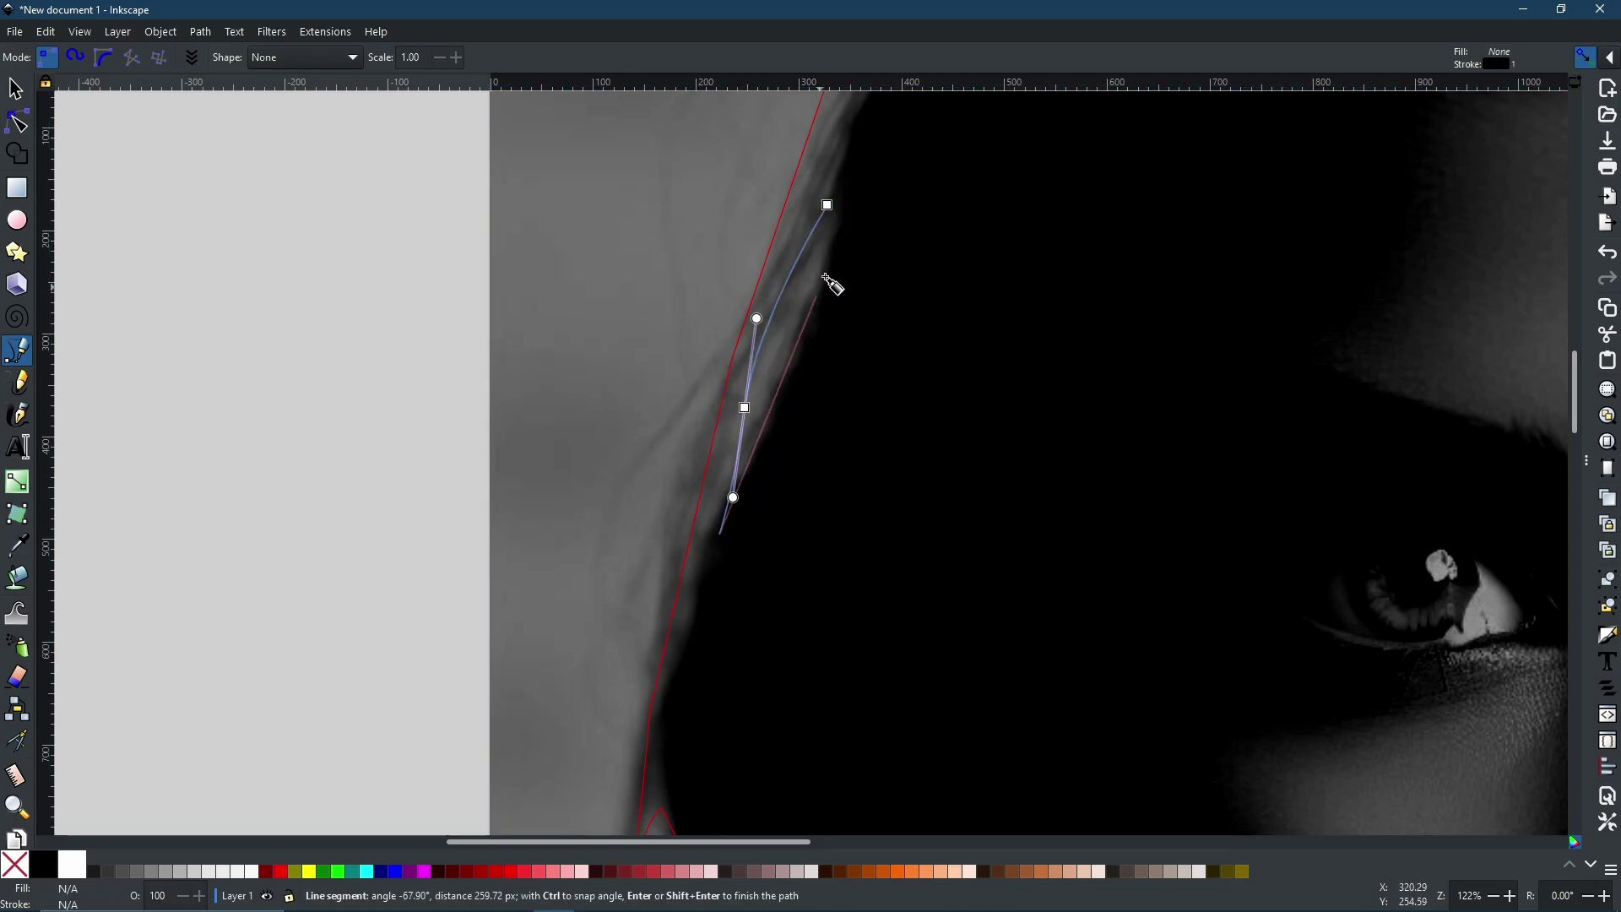
{"action": "left_click_drag", "start_coordinate": [828, 205], "coordinate": [822, 119]}
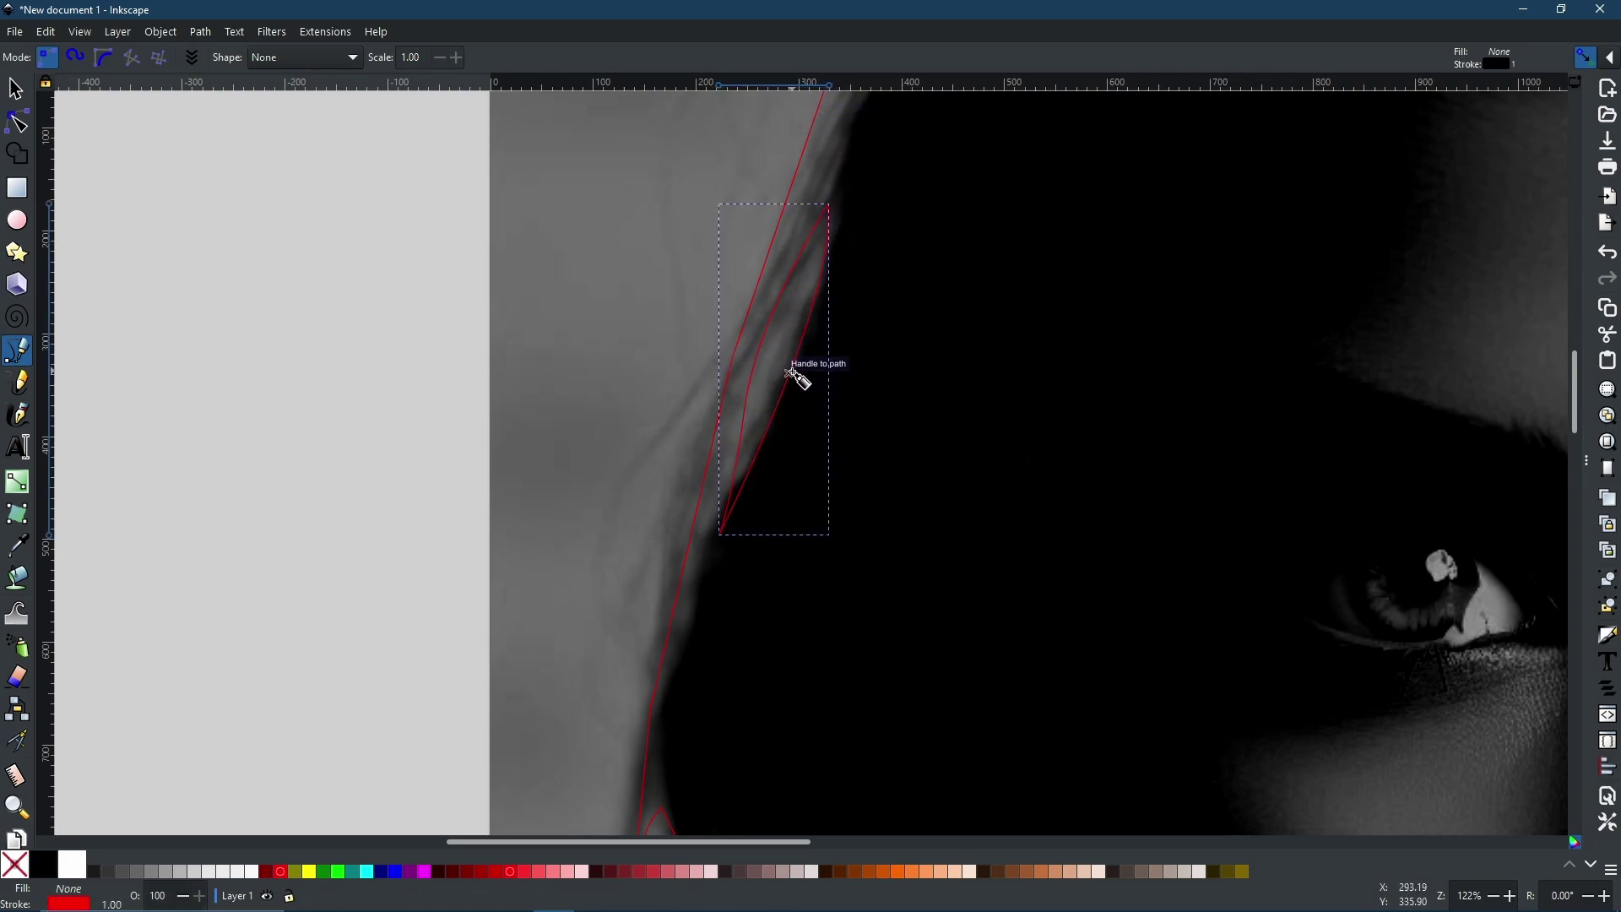
{"action": "scroll", "coordinate": [1127, 390], "scroll_direction": "down", "scroll_amount": 2}
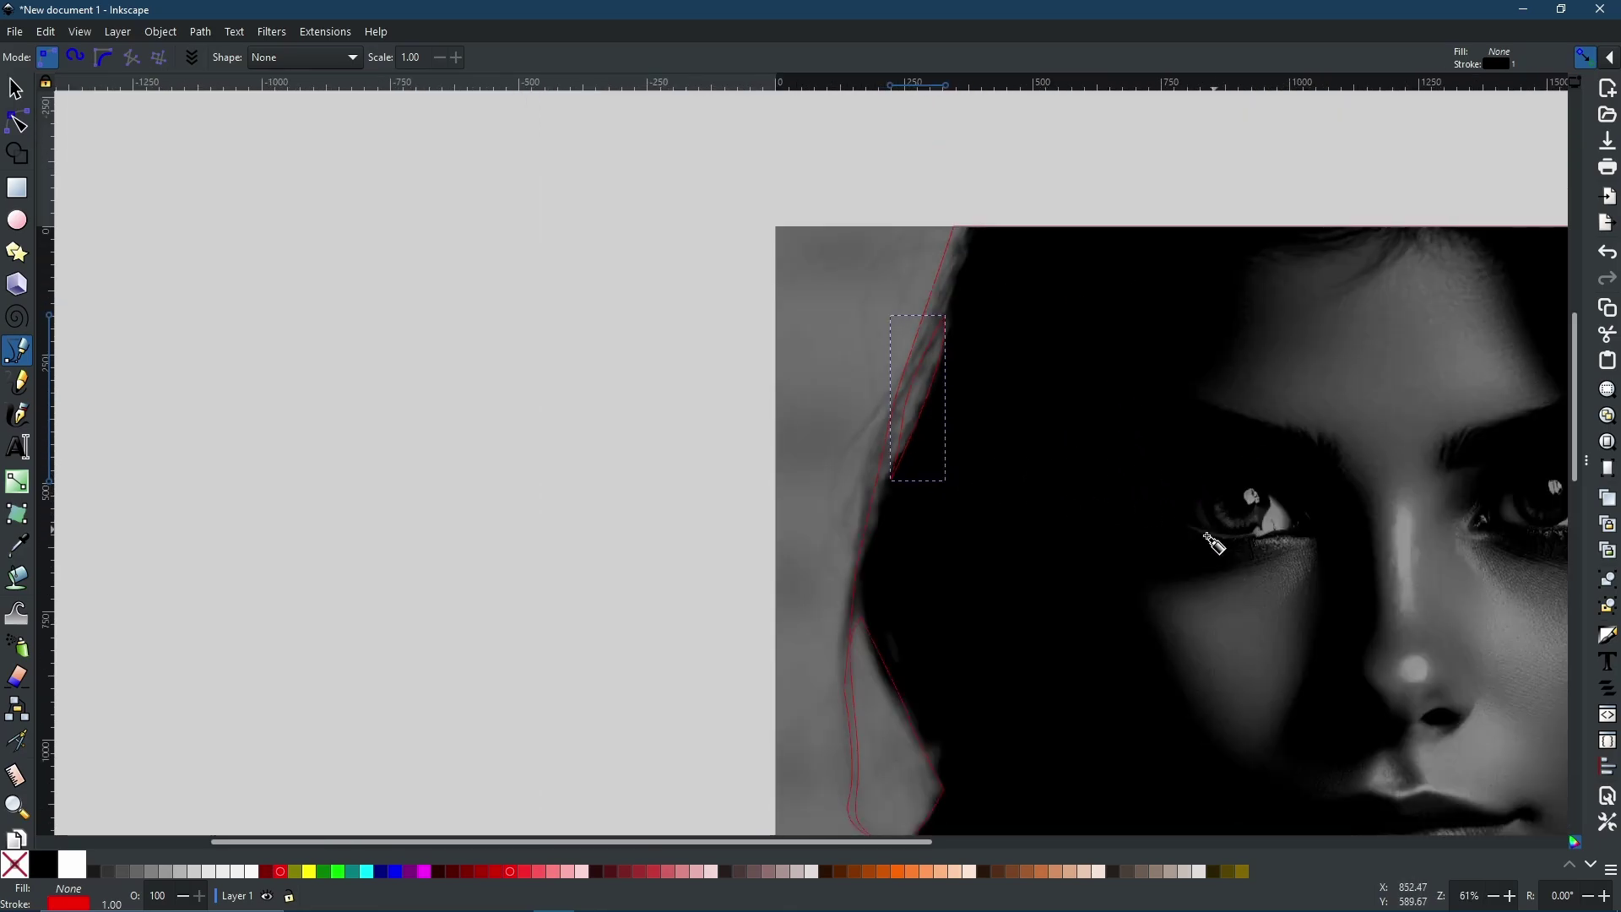
{"action": "scroll", "coordinate": [992, 474], "scroll_direction": "down", "scroll_amount": 1}
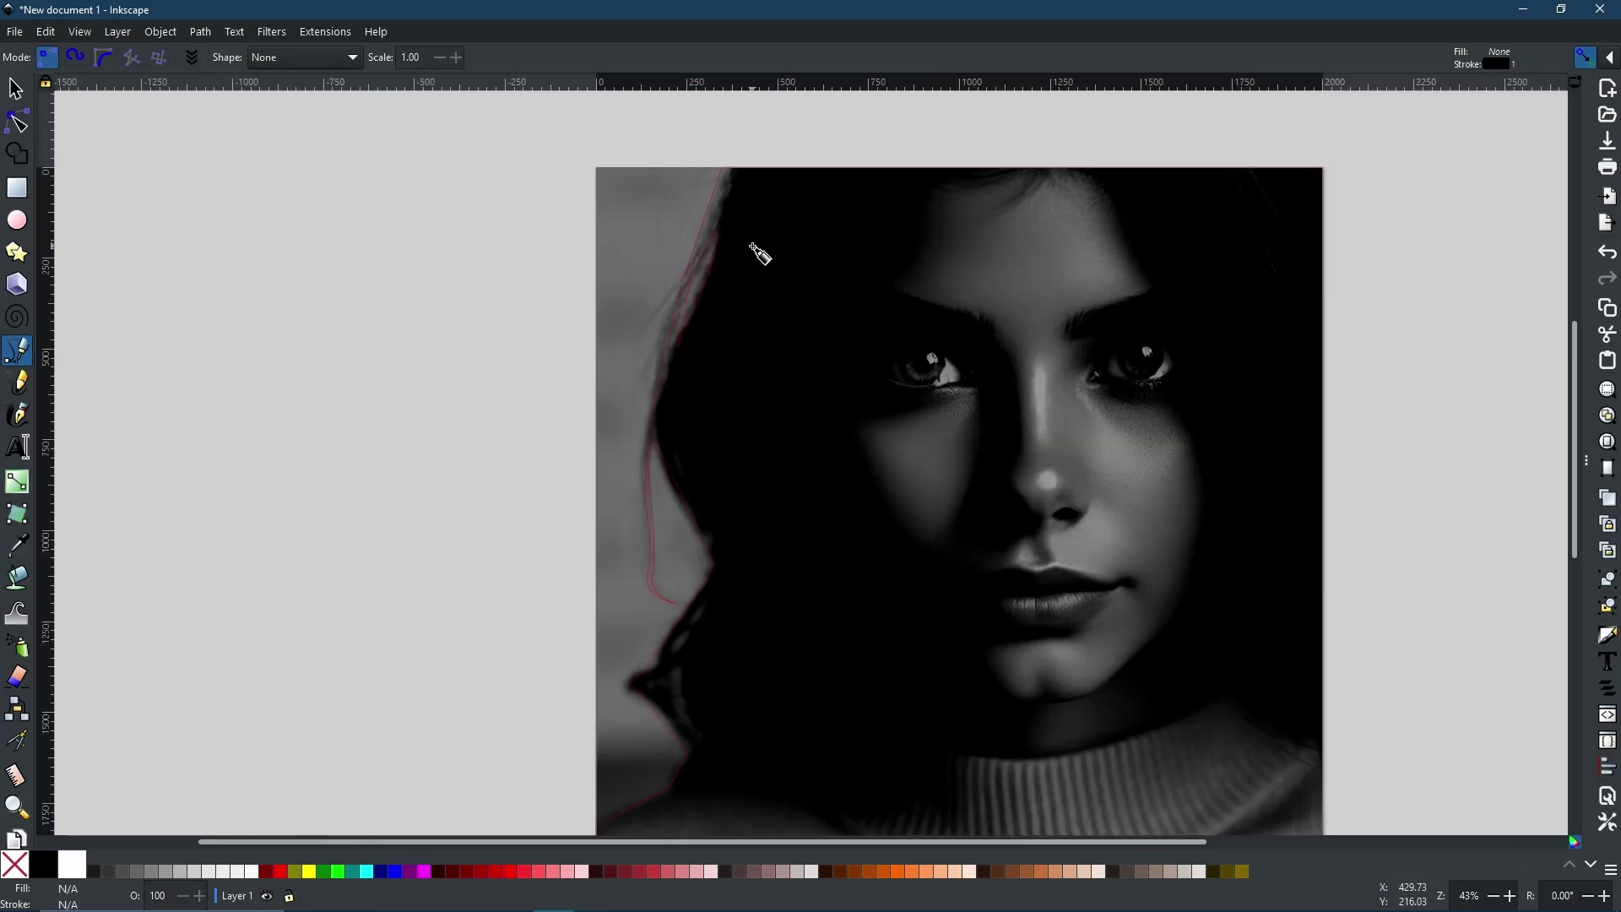
{"action": "left_click_drag", "start_coordinate": [853, 270], "coordinate": [681, 252]}
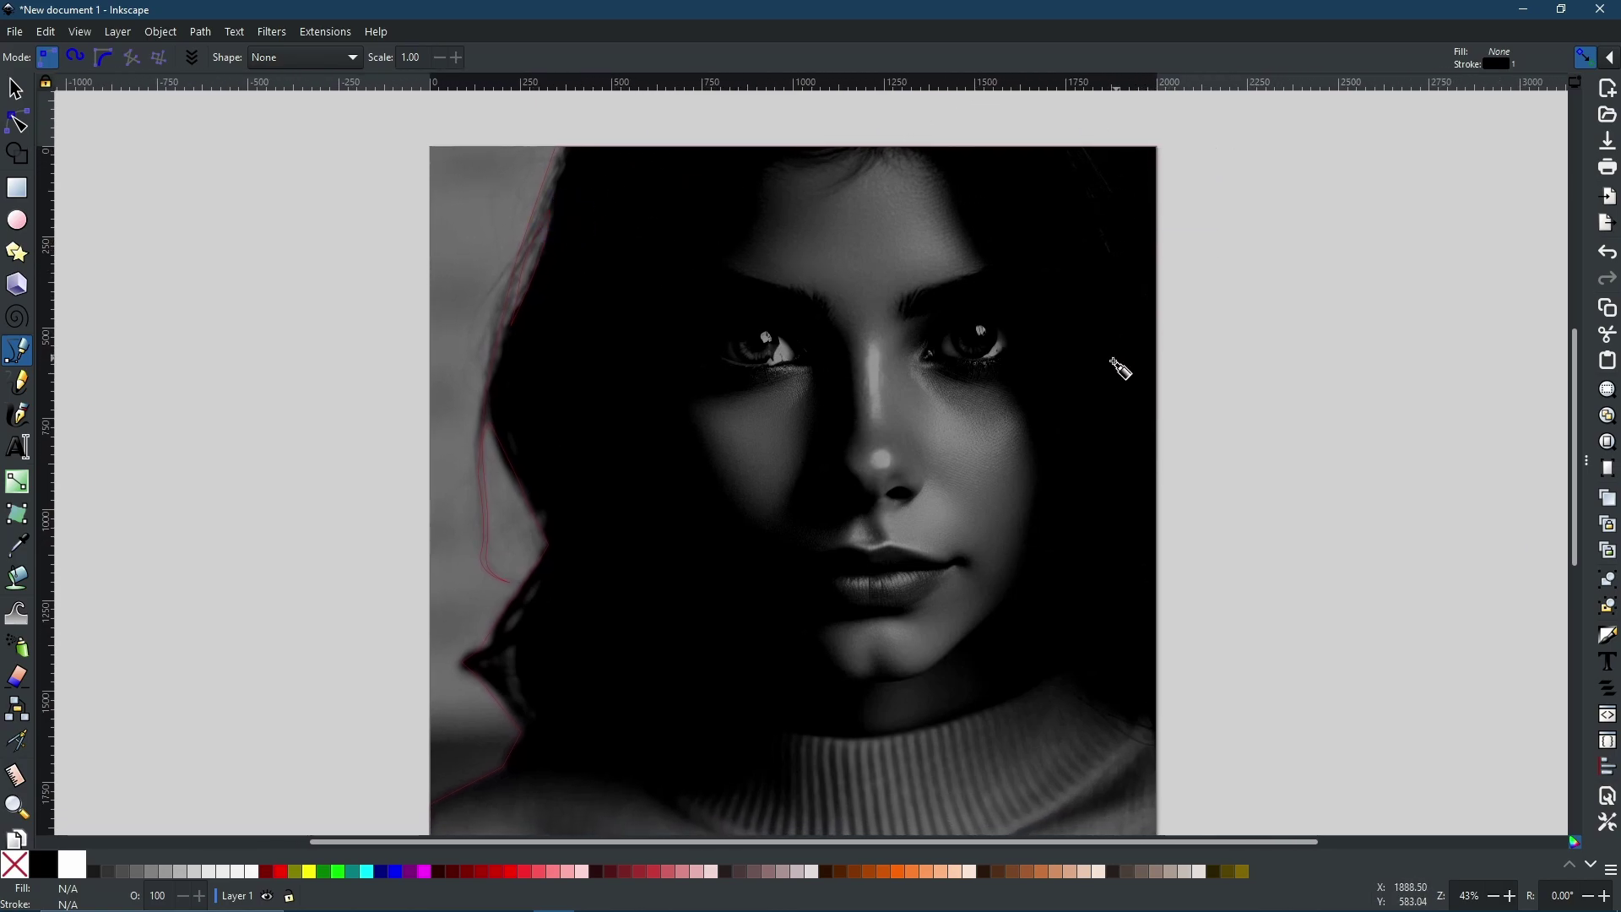
- Subtract the thin sliver from the large outline with Path > Difference, leaving the result unfilled
{"action": "key", "text": "s"}
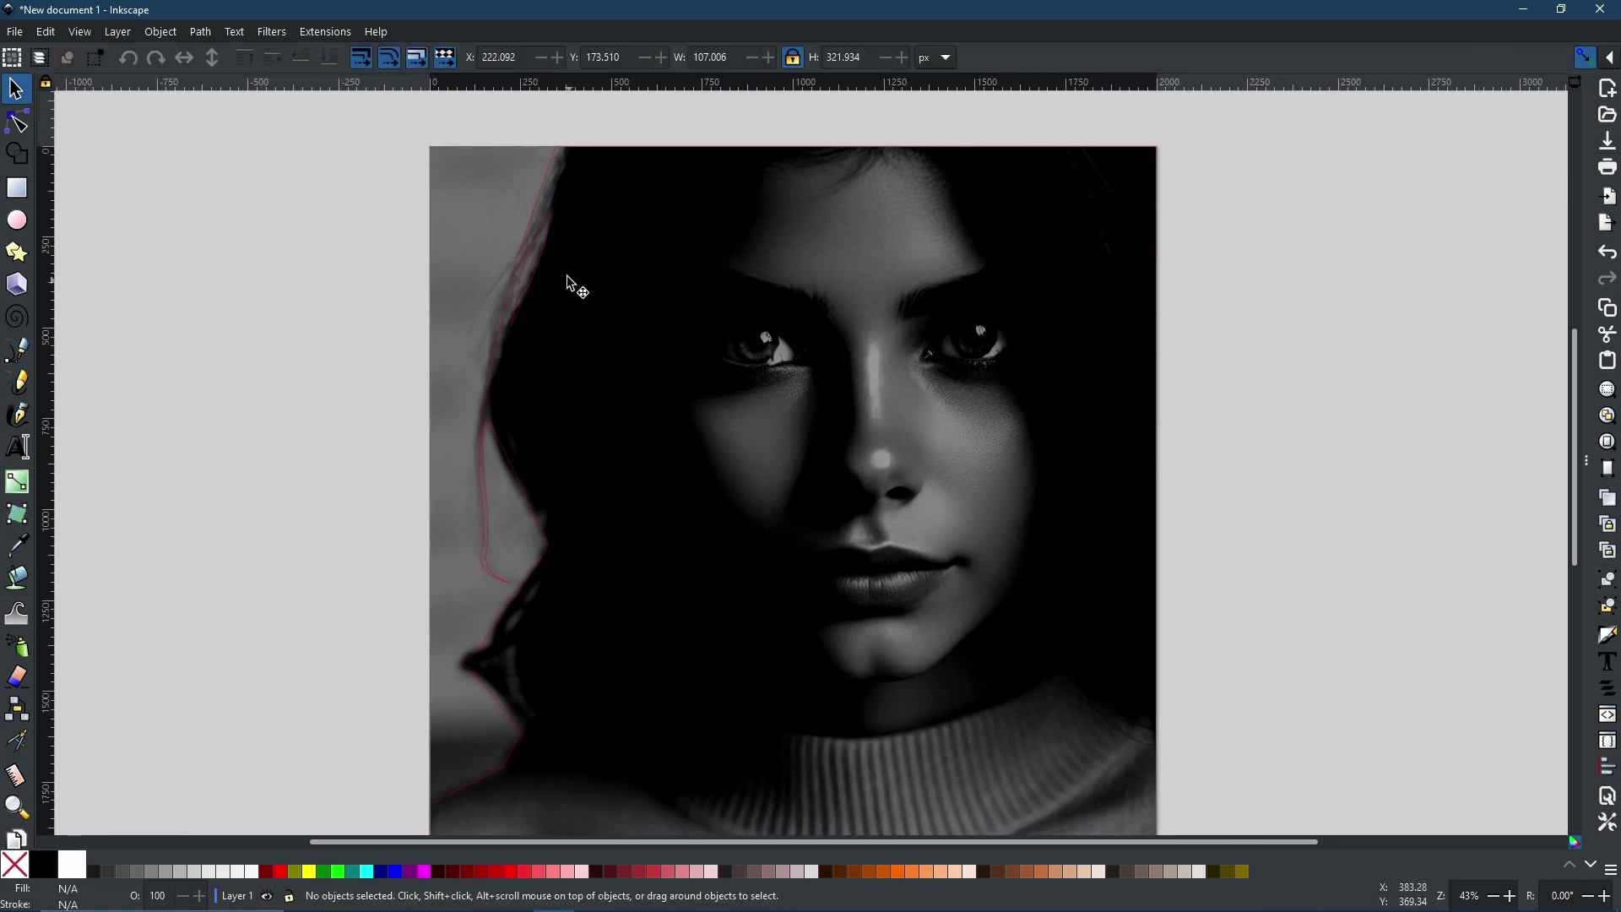
{"action": "left_click", "coordinate": [550, 258]}
{"action": "left_click", "coordinate": [548, 174], "text": "shift"}
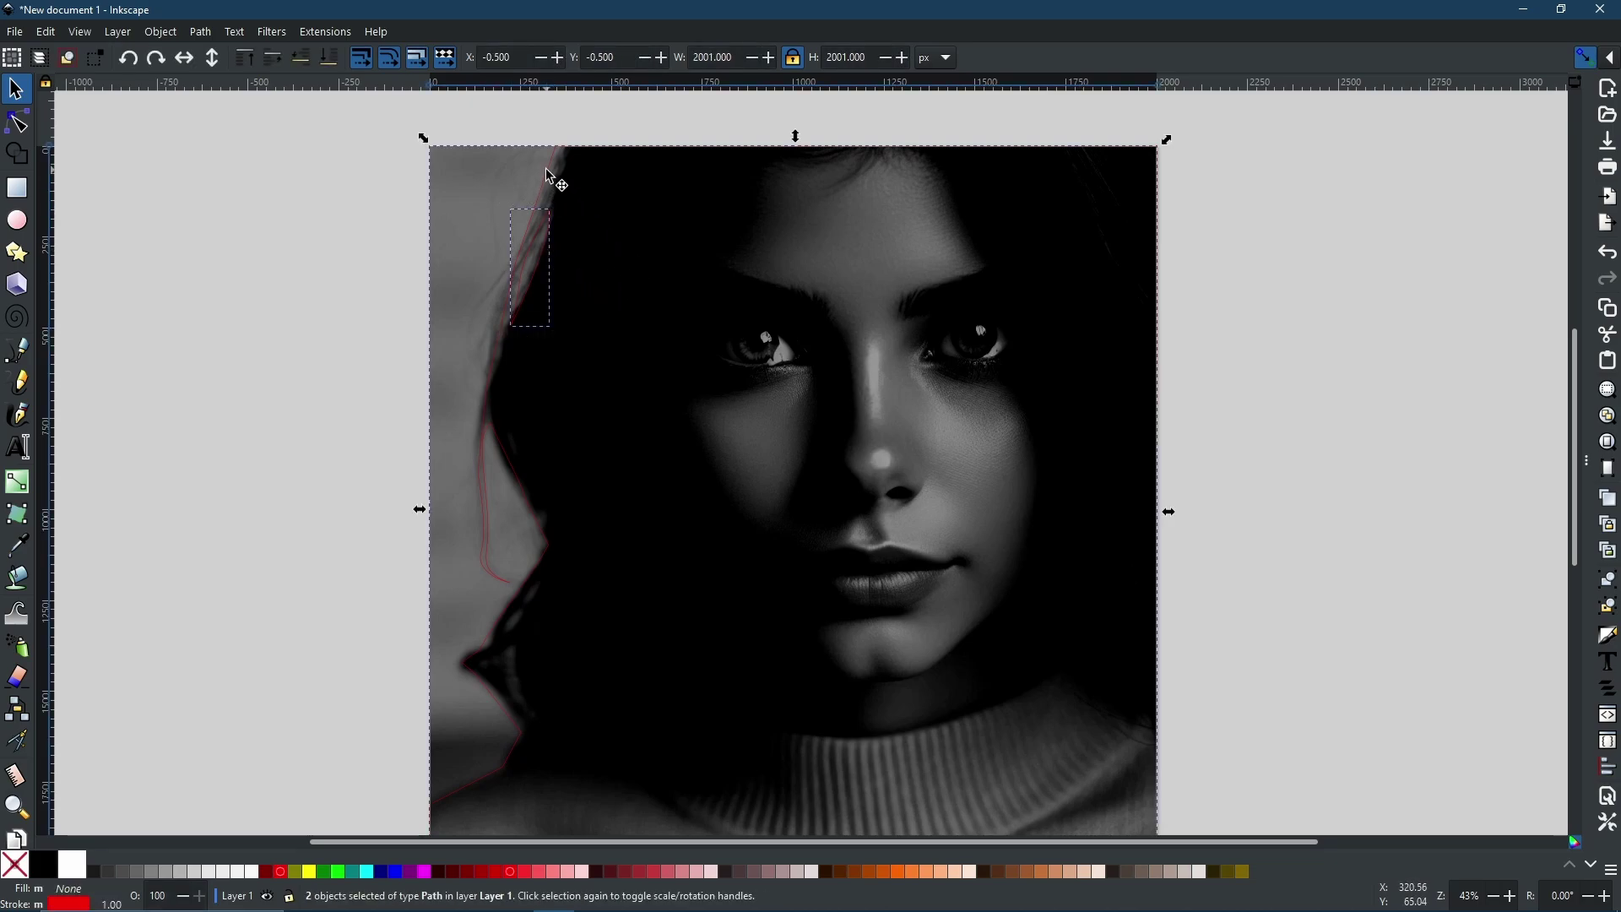
{"action": "left_click", "coordinate": [201, 32]}
{"action": "left_click", "coordinate": [242, 147]}
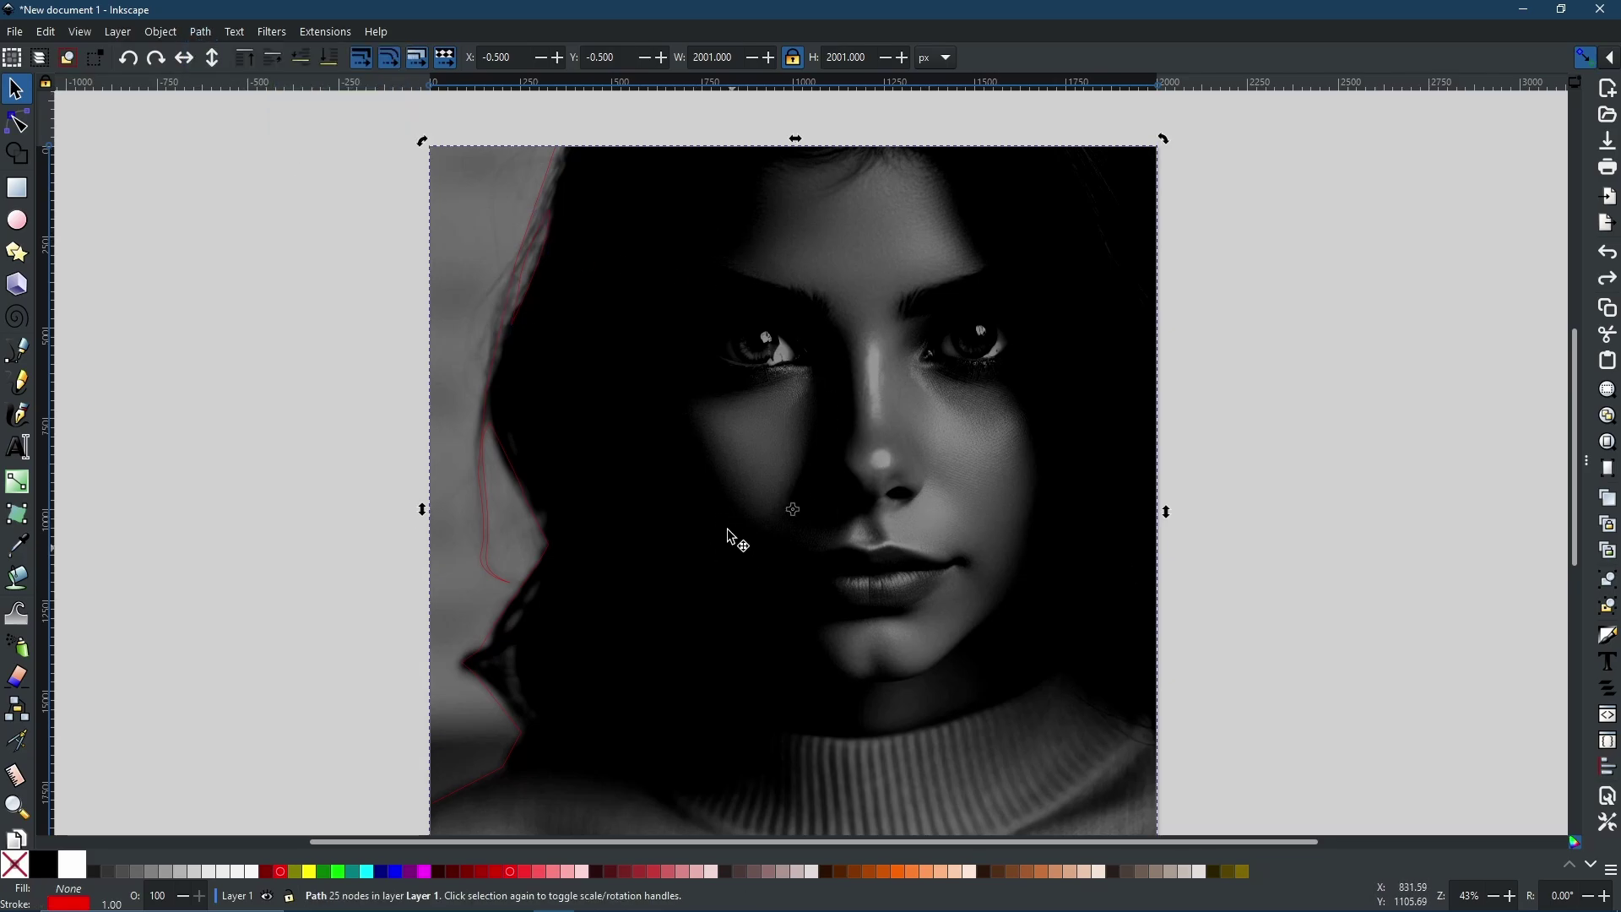
{"action": "left_click", "coordinate": [73, 864]}
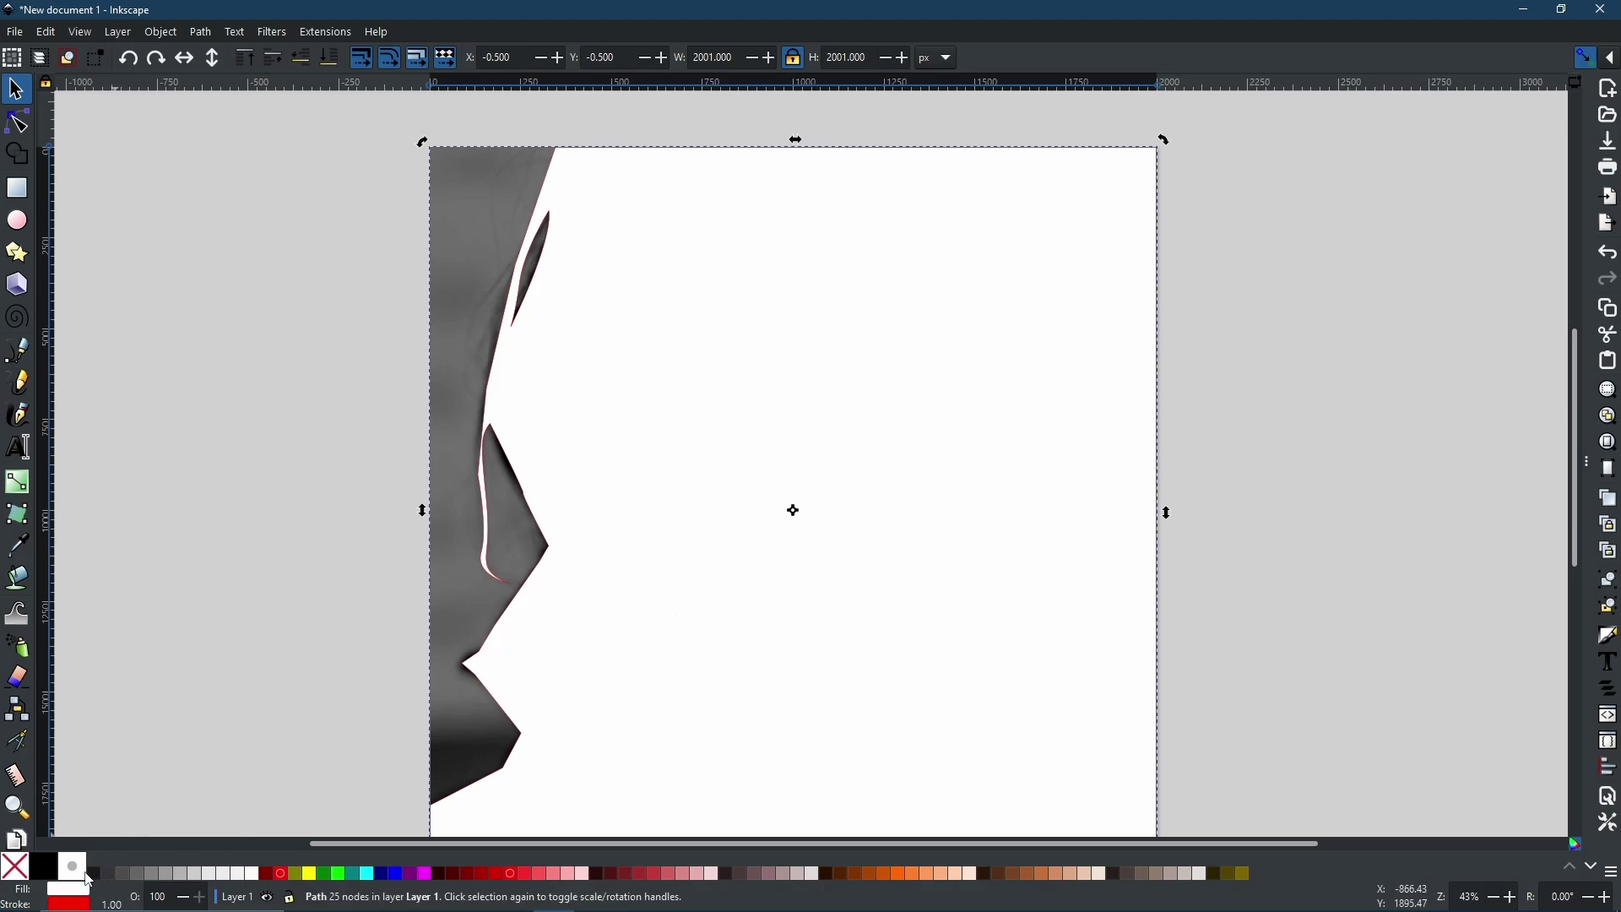
{"action": "left_click", "coordinate": [14, 866]}
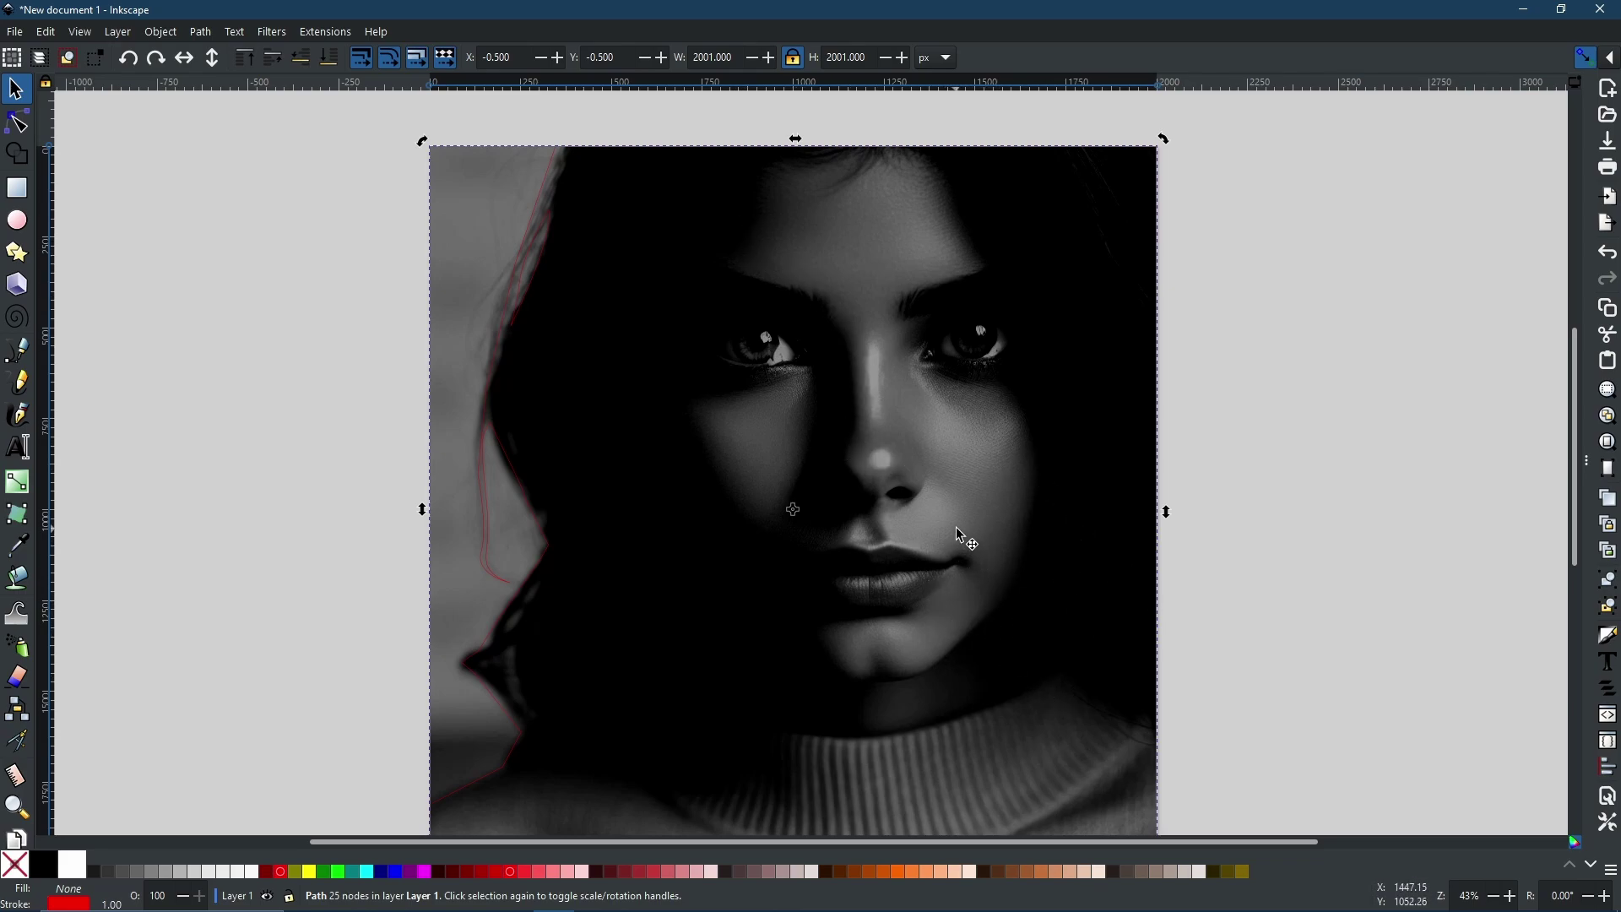
{"action": "scroll", "coordinate": [943, 409], "scroll_direction": "down", "scroll_amount": 1}
{"action": "scroll", "coordinate": [942, 409], "scroll_direction": "left", "scroll_amount": 1}
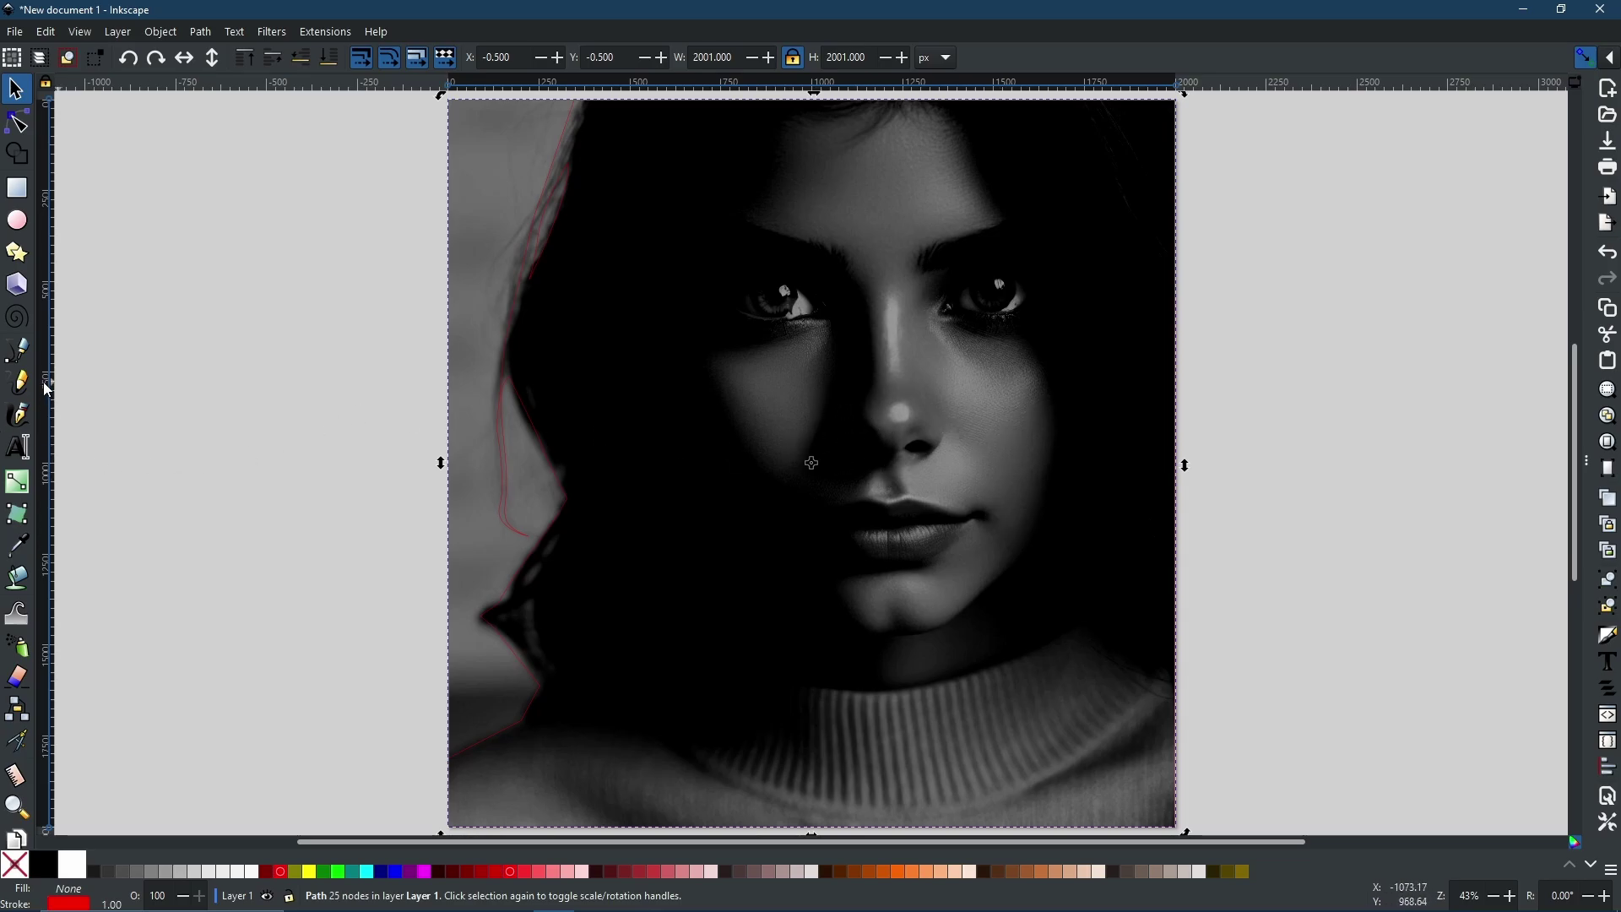
- Begin the face outline with a curved two-node path over the forehead, then continue it
{"action": "left_click", "coordinate": [18, 350]}
{"action": "scroll", "coordinate": [1284, 496], "scroll_direction": "up", "scroll_amount": 3}
{"action": "left_click_drag", "start_coordinate": [1234, 534], "coordinate": [1223, 469]}
{"action": "left_click_drag", "start_coordinate": [1027, 179], "coordinate": [969, 163]}
{"action": "key", "text": "Return"}
{"action": "key", "text": "n"}
{"action": "scroll", "coordinate": [1266, 549], "scroll_direction": "up", "scroll_amount": 3}
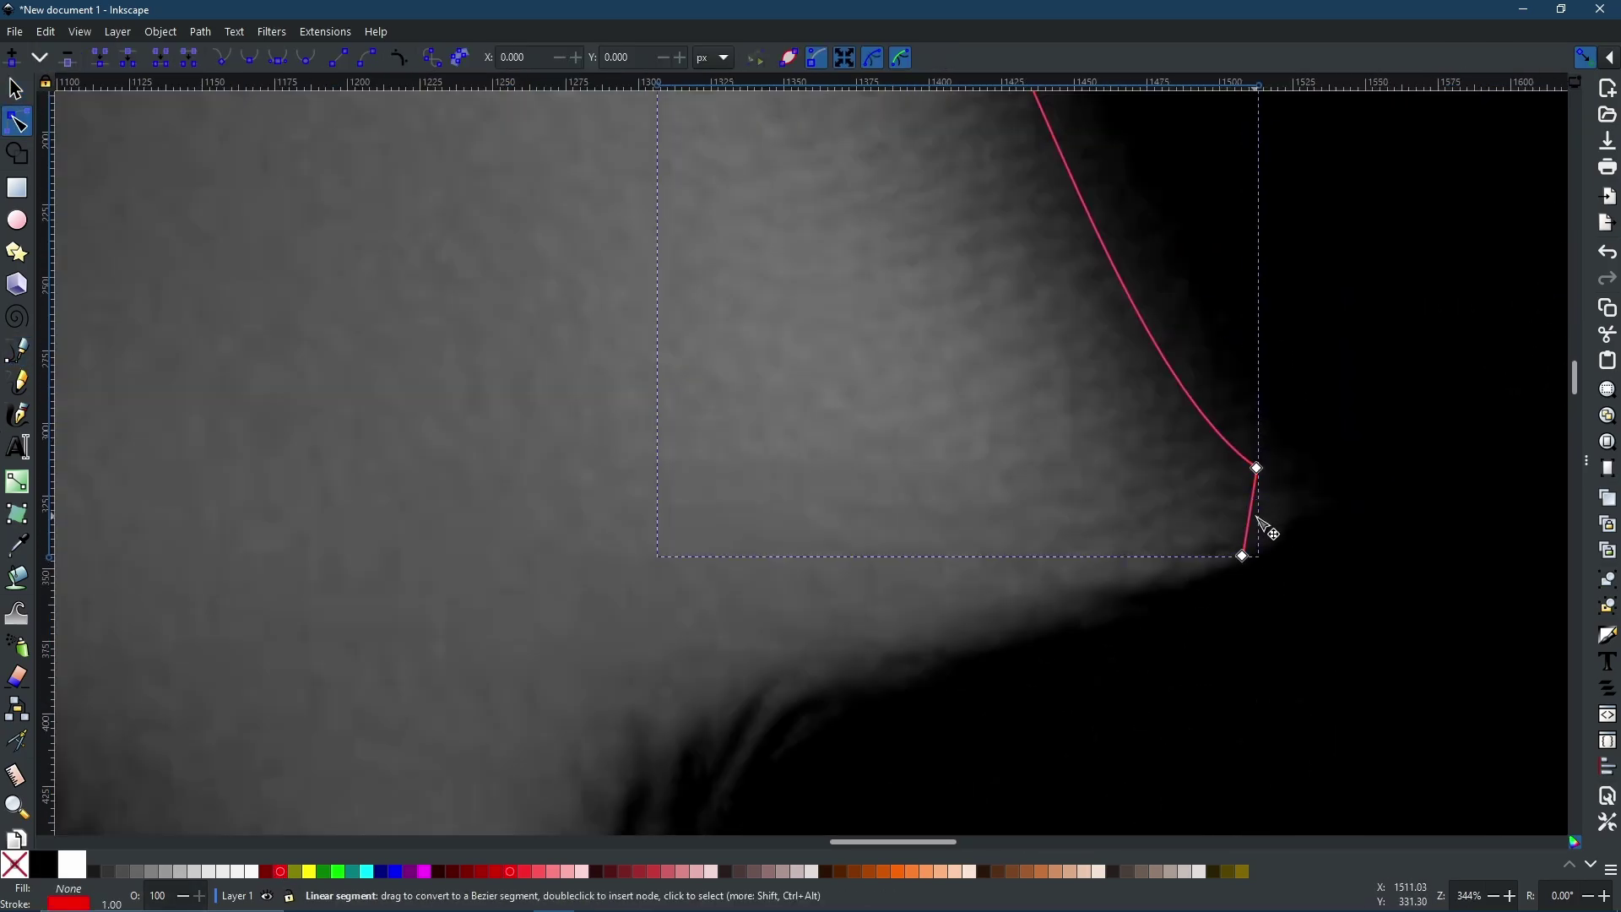
{"action": "scroll", "coordinate": [929, 499], "scroll_direction": "down", "scroll_amount": 3}
{"action": "key", "text": "b"}
{"action": "scroll", "coordinate": [971, 456], "scroll_direction": "down", "scroll_amount": 1}
{"action": "left_click", "coordinate": [1021, 453]}
{"action": "left_click_drag", "start_coordinate": [879, 499], "coordinate": [880, 665]}
- Replace the last node and extend the outline with curved nodes down the face
{"action": "scroll", "coordinate": [881, 664], "scroll_direction": "up", "scroll_amount": 4}
{"action": "key", "text": "BackSpace"}
{"action": "left_click_drag", "start_coordinate": [921, 594], "coordinate": [912, 612]}
{"action": "mouse_move", "coordinate": [987, 499]}
{"action": "left_mouse_down"}
{"action": "mouse_move", "coordinate": [985, 466]}
{"action": "mouse_move", "coordinate": [1017, 507]}
{"action": "left_mouse_up"}
{"action": "left_click_drag", "start_coordinate": [953, 549], "coordinate": [982, 543]}
{"action": "mouse_move", "coordinate": [1093, 575]}
{"action": "left_mouse_down"}
{"action": "mouse_move", "coordinate": [1122, 597]}
{"action": "mouse_move", "coordinate": [1100, 602]}
{"action": "left_mouse_up"}
{"action": "left_click", "coordinate": [1032, 614]}
{"action": "scroll", "coordinate": [1243, 722], "scroll_direction": "down", "scroll_amount": 4}
{"action": "left_click_drag", "start_coordinate": [1049, 333], "coordinate": [1122, 434]}
{"action": "scroll", "coordinate": [1205, 495], "scroll_direction": "down", "scroll_amount": 5}
{"action": "scroll", "coordinate": [1098, 422], "scroll_direction": "down", "scroll_amount": 3}
{"action": "left_click_drag", "start_coordinate": [1012, 507], "coordinate": [790, 562]}
{"action": "scroll", "coordinate": [933, 581], "scroll_direction": "up", "scroll_amount": 1}
- Trace the outline along the chin and around the lower lip
{"action": "left_click", "coordinate": [709, 606]}
{"action": "left_click", "coordinate": [635, 480]}
{"action": "left_click_drag", "start_coordinate": [814, 441], "coordinate": [907, 429]}
{"action": "left_click", "coordinate": [740, 414]}
{"action": "left_click", "coordinate": [652, 330]}
{"action": "left_click", "coordinate": [753, 325]}
{"action": "key", "text": "Return"}
{"action": "left_click", "coordinate": [752, 324]}
- Continue the outline around the mouth corner and along the upper lip toward the nose
{"action": "left_click_drag", "start_coordinate": [939, 304], "coordinate": [950, 270]}
{"action": "left_click_drag", "start_coordinate": [920, 277], "coordinate": [870, 265]}
{"action": "key", "text": "n"}
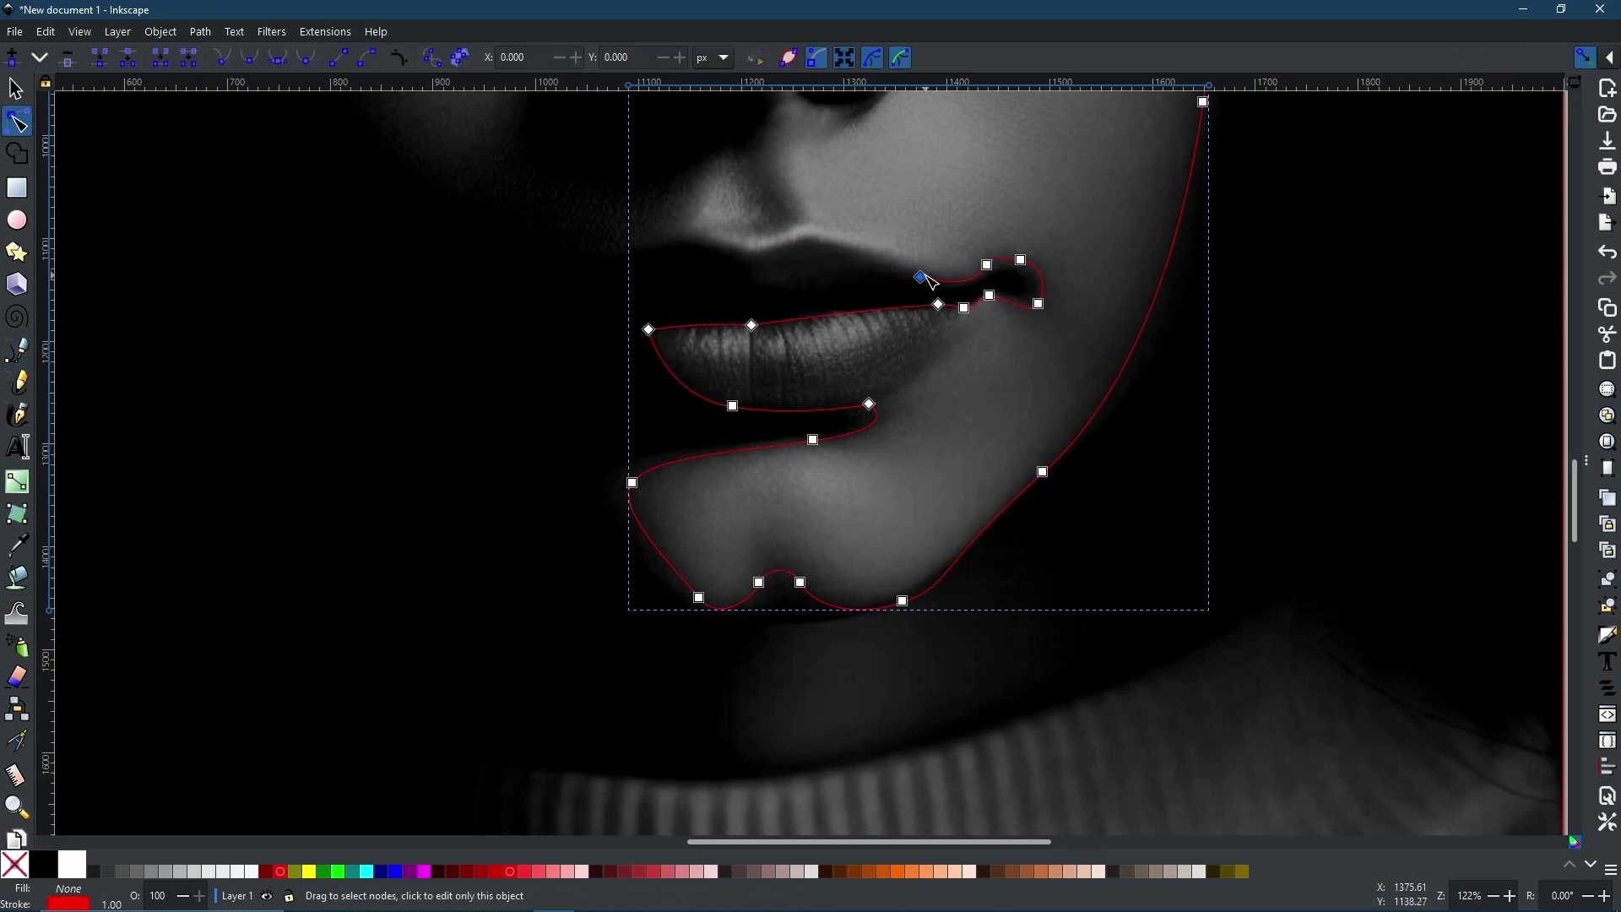
{"action": "key", "text": "b"}
{"action": "left_click", "coordinate": [924, 270]}
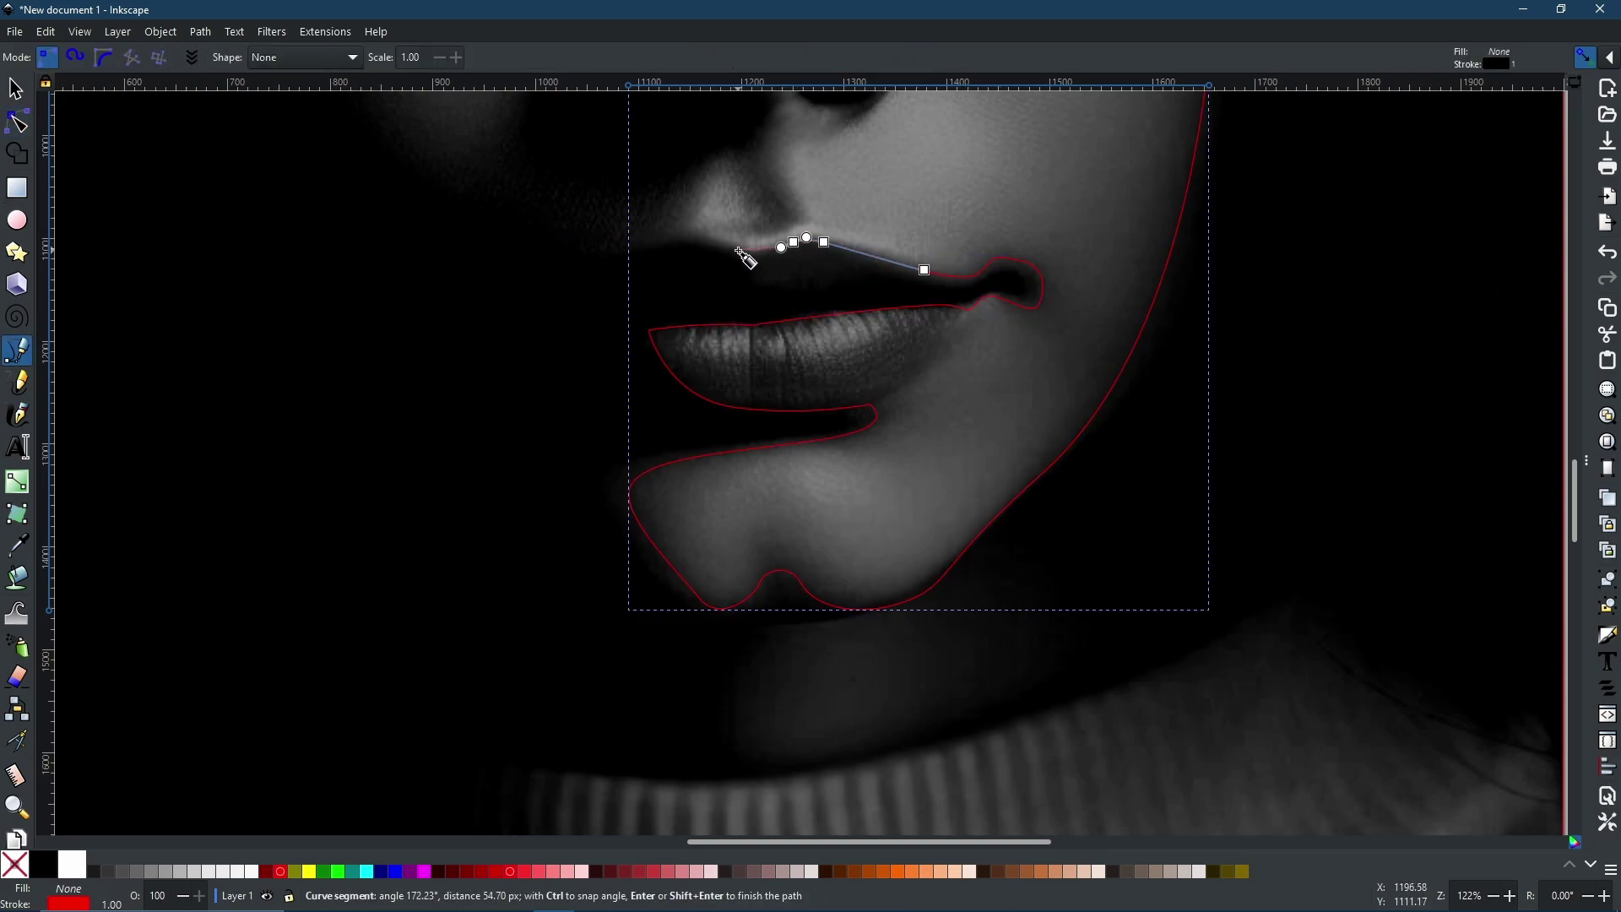
{"action": "left_click_drag", "start_coordinate": [716, 246], "coordinate": [684, 234]}
{"action": "left_click", "coordinate": [643, 241]}
{"action": "left_click", "coordinate": [713, 169]}
{"action": "left_click_drag", "start_coordinate": [752, 157], "coordinate": [777, 157]}
- Trace the outline up the nose to the top of the face and finish the path
{"action": "scroll", "coordinate": [783, 152], "scroll_direction": "up", "scroll_amount": 7}
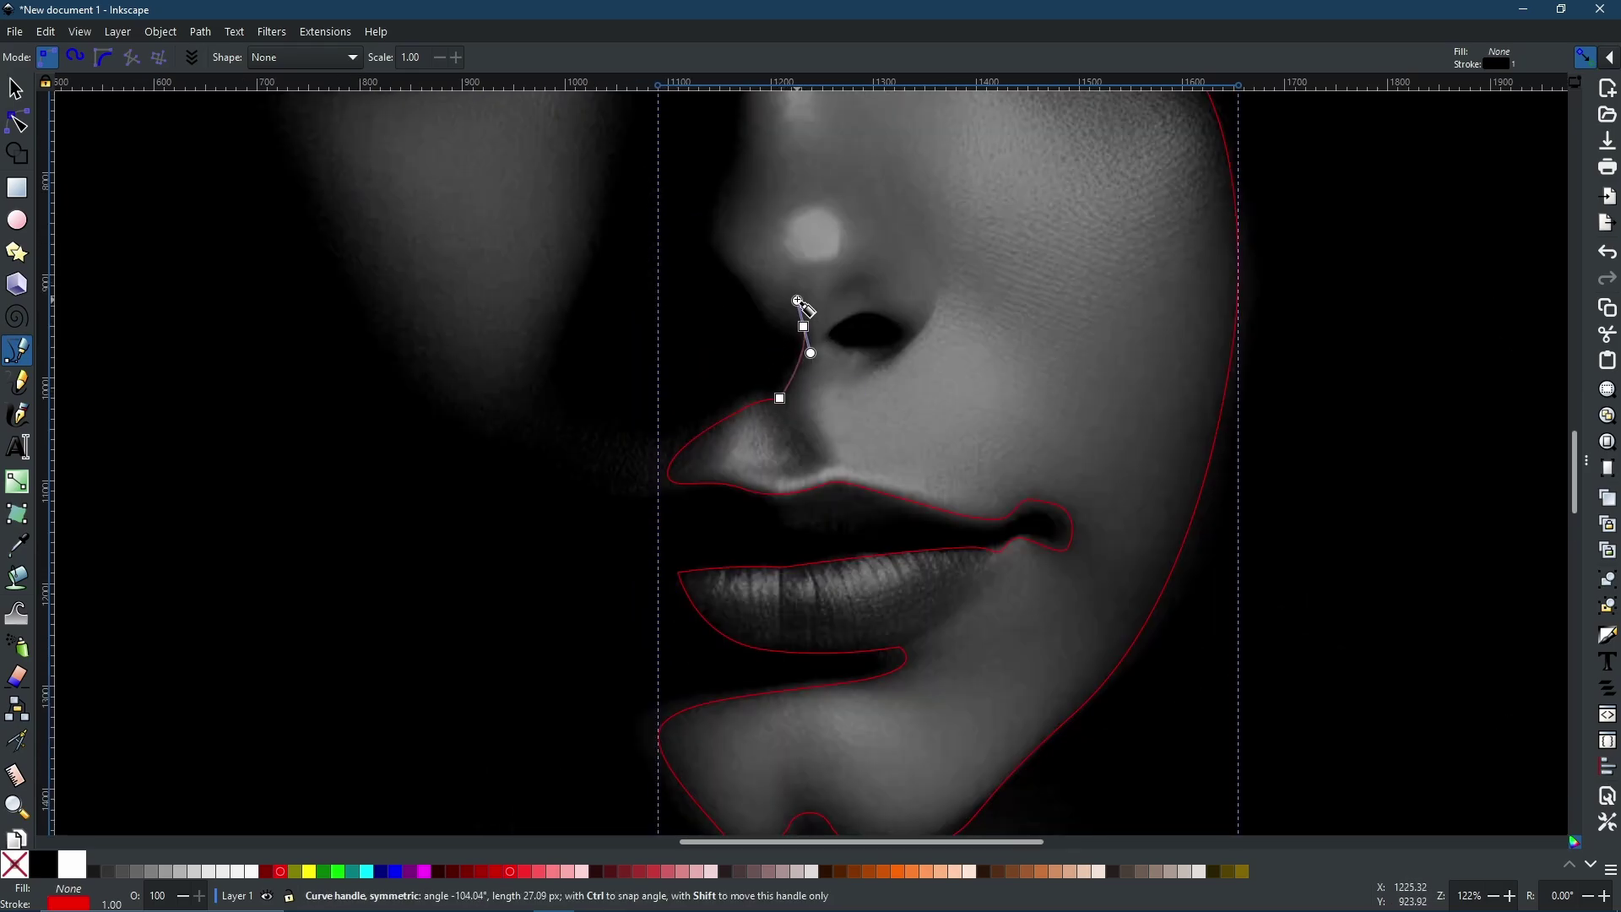
{"action": "left_click_drag", "start_coordinate": [799, 301], "coordinate": [773, 323]}
{"action": "left_click_drag", "start_coordinate": [736, 188], "coordinate": [778, 299]}
{"action": "left_click_drag", "start_coordinate": [941, 481], "coordinate": [825, 326]}
{"action": "left_click_drag", "start_coordinate": [655, 278], "coordinate": [532, 242]}
{"action": "left_click_drag", "start_coordinate": [640, 213], "coordinate": [673, 180]}
{"action": "scroll", "coordinate": [673, 182], "scroll_direction": "up", "scroll_amount": 6}
{"action": "scroll", "coordinate": [673, 182], "scroll_direction": "right", "scroll_amount": 2}
{"action": "left_click_drag", "start_coordinate": [608, 245], "coordinate": [608, 169]}
{"action": "left_click", "coordinate": [634, 194]}
{"action": "double_click", "coordinate": [838, 179]}
- Add zigzag nodes above the brow and close the outline at its start node
{"action": "left_click", "coordinate": [842, 180]}
{"action": "left_click_drag", "start_coordinate": [757, 266], "coordinate": [699, 304]}
{"action": "left_click_drag", "start_coordinate": [897, 180], "coordinate": [844, 261]}
{"action": "left_click", "coordinate": [848, 242]}
{"action": "left_click", "coordinate": [937, 200]}
{"action": "left_click_drag", "start_coordinate": [986, 148], "coordinate": [1071, 152]}
{"action": "scroll", "coordinate": [951, 377], "scroll_direction": "down", "scroll_amount": 6}
{"action": "scroll", "coordinate": [951, 377], "scroll_direction": "left", "scroll_amount": 5}
- Draw a closed cheek shadow path running down and around the cheek up to the eye
{"action": "left_click", "coordinate": [1005, 327]}
{"action": "left_click", "coordinate": [825, 381]}
{"action": "left_click_drag", "start_coordinate": [811, 459], "coordinate": [840, 517]}
{"action": "left_click", "coordinate": [963, 679]}
{"action": "left_click_drag", "start_coordinate": [1050, 648], "coordinate": [1086, 597]}
{"action": "left_click", "coordinate": [1104, 532]}
{"action": "left_click", "coordinate": [1115, 361]}
{"action": "left_click_drag", "start_coordinate": [1113, 273], "coordinate": [1086, 267]}
{"action": "left_click", "coordinate": [1005, 327]}
{"action": "scroll", "coordinate": [845, 405], "scroll_direction": "up", "scroll_amount": 4}
{"action": "scroll", "coordinate": [845, 405], "scroll_direction": "right", "scroll_amount": 5}
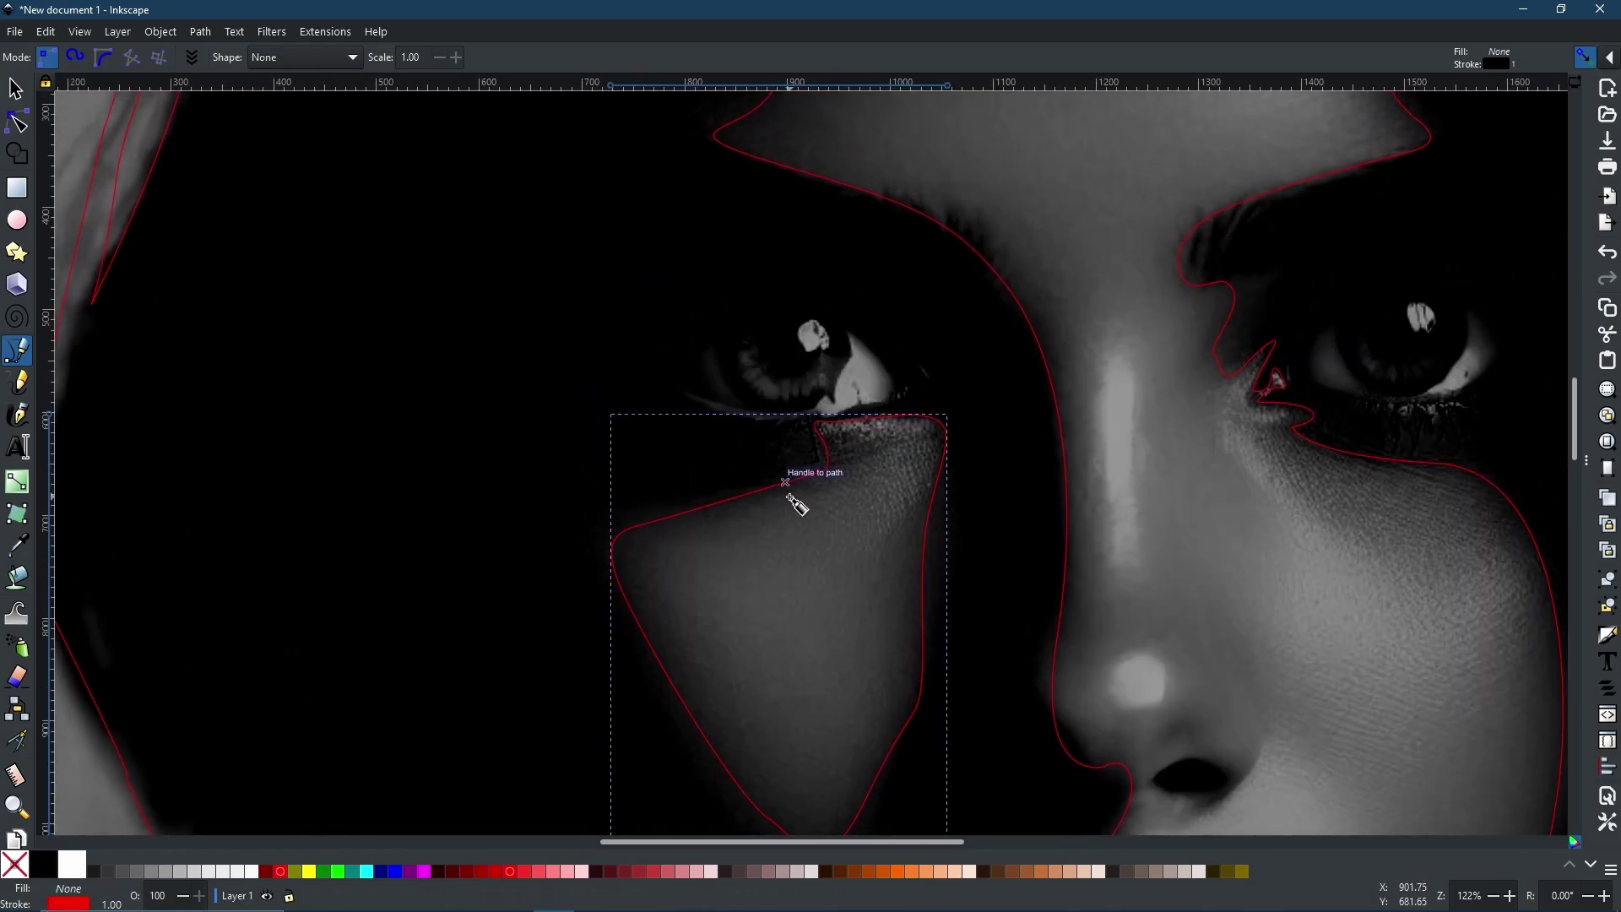
{"action": "scroll", "coordinate": [819, 372], "scroll_direction": "up", "scroll_amount": 1, "text": "ctrl"}
- Draw a freehand piece around the iris and fill it teal from the palette
{"action": "key", "text": "p"}
{"action": "left_click_drag", "start_coordinate": [722, 343], "coordinate": [732, 387]}
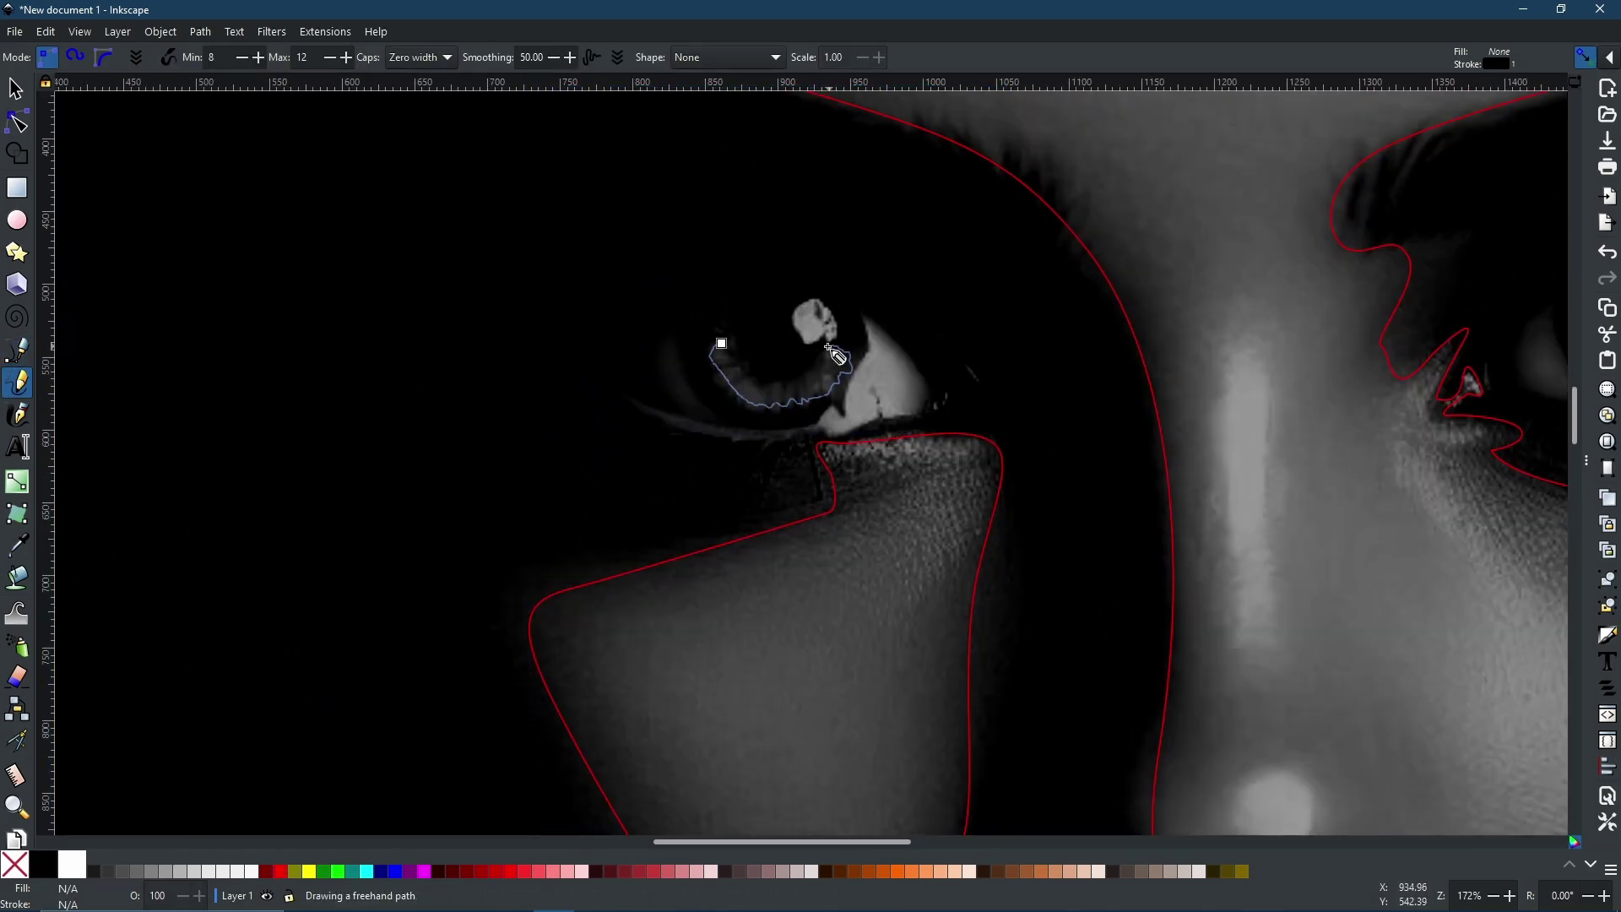
{"action": "left_click_drag", "start_coordinate": [826, 352], "coordinate": [829, 355]}
{"action": "left_click", "coordinate": [366, 871]}
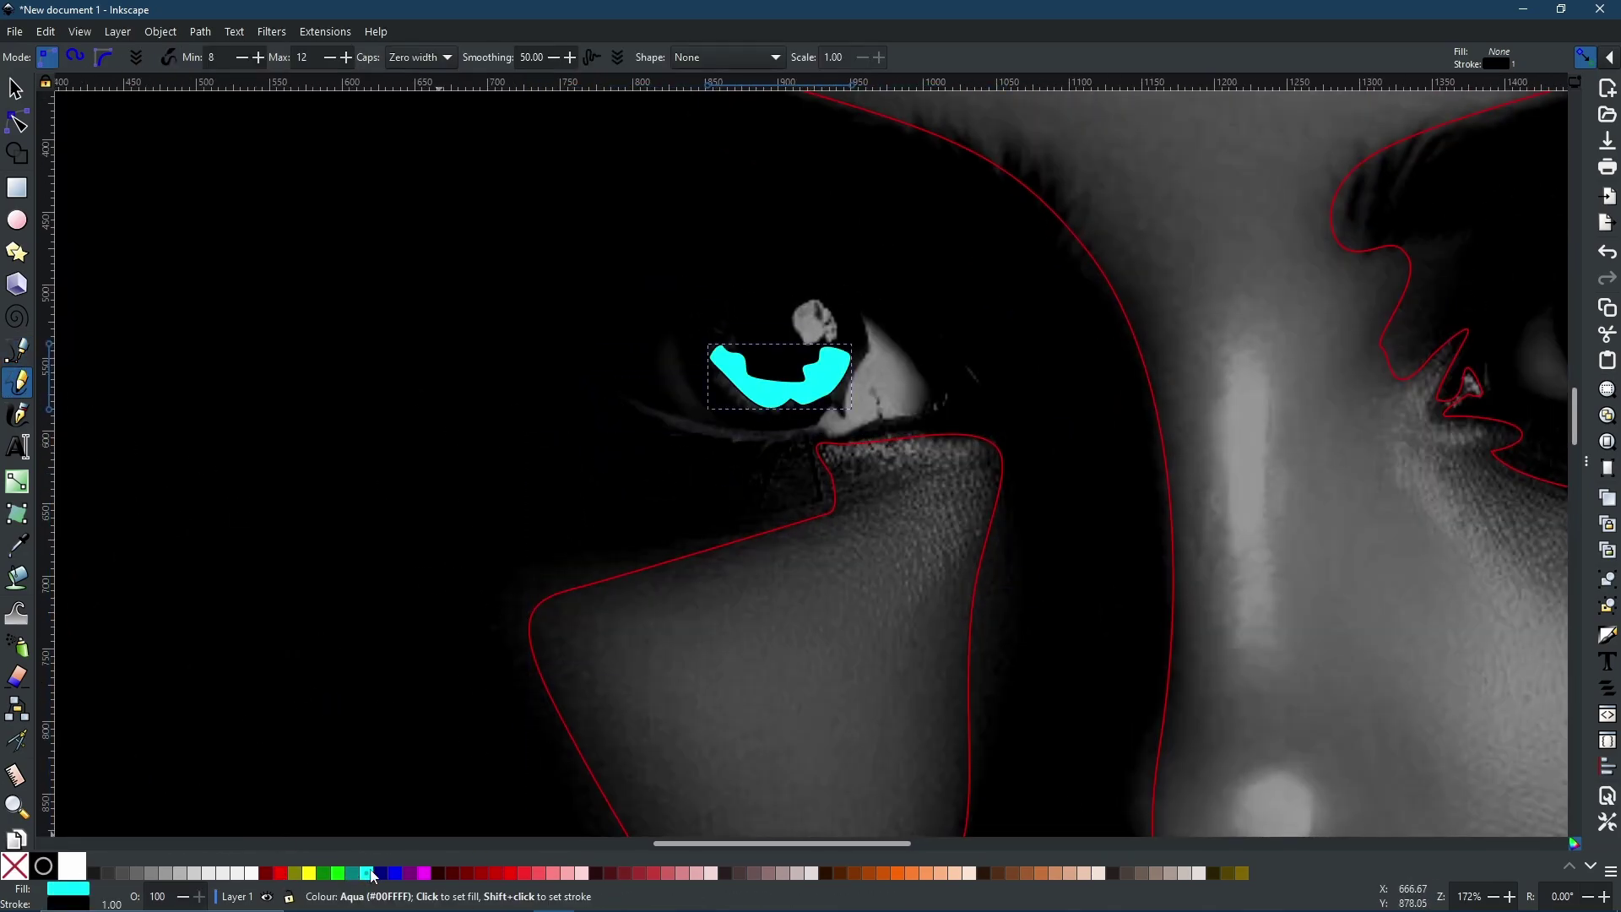
{"action": "left_click", "coordinate": [353, 871]}
- Trace and close the outline of the eye's white highlight
{"action": "left_click", "coordinate": [16, 349]}
{"action": "left_click", "coordinate": [868, 322]}
{"action": "left_click", "coordinate": [931, 398]}
{"action": "left_click", "coordinate": [915, 424]}
{"action": "scroll", "coordinate": [817, 438], "scroll_direction": "up", "scroll_amount": 3, "text": "ctrl"}
{"action": "left_click_drag", "start_coordinate": [817, 434], "coordinate": [798, 434]}
{"action": "left_click", "coordinate": [959, 118]}
{"action": "scroll", "coordinate": [663, 466], "scroll_direction": "down", "scroll_amount": 3, "text": "ctrl"}
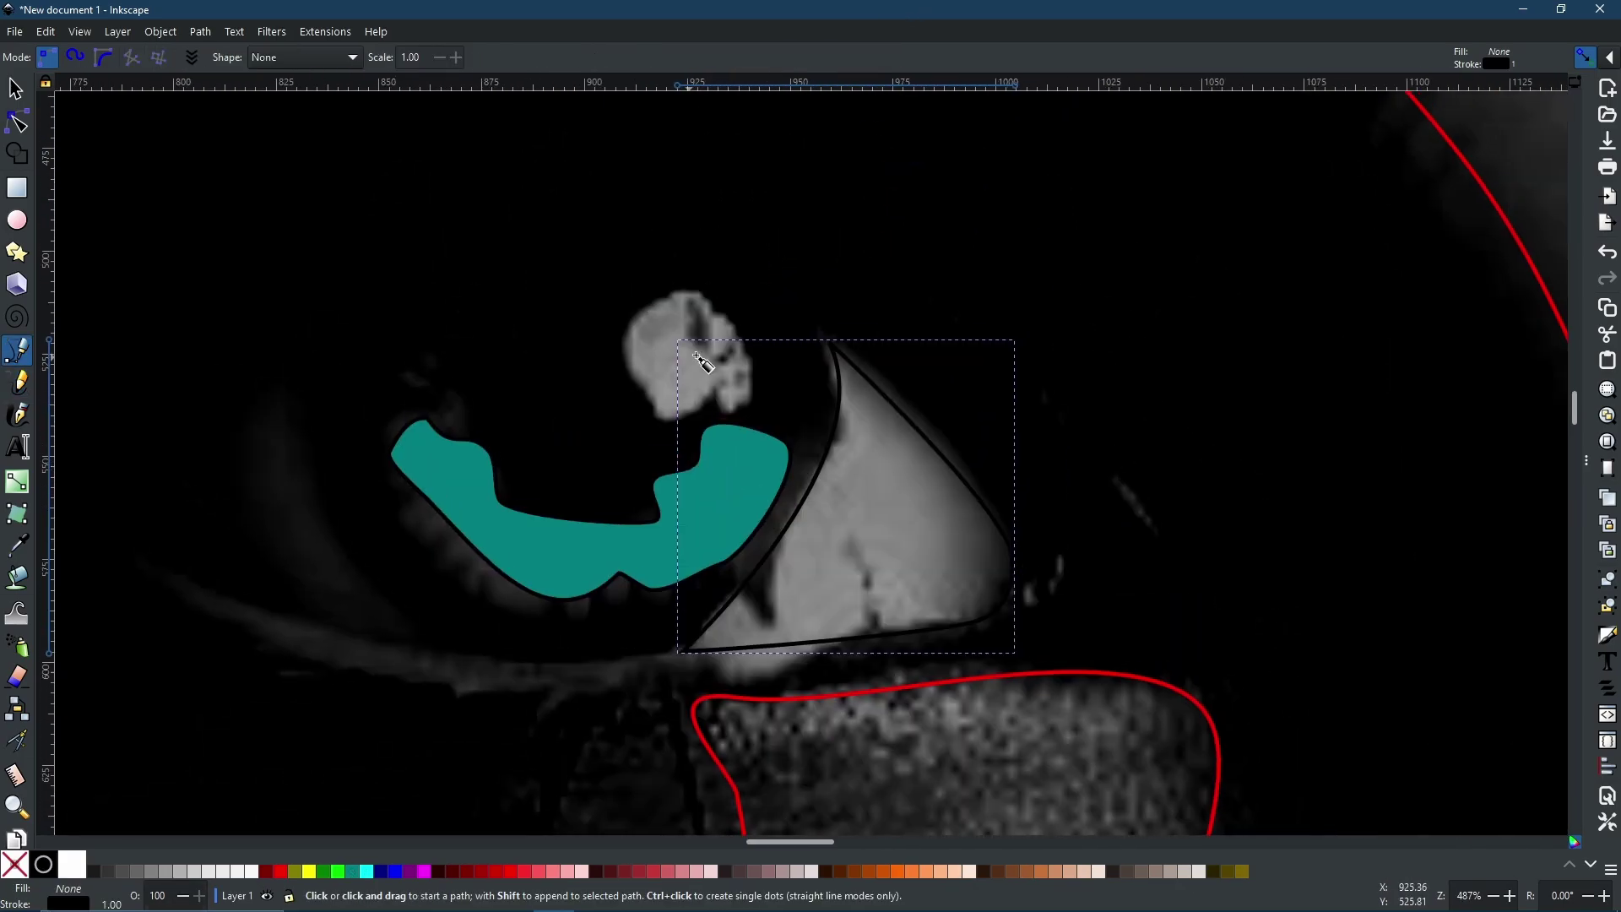
{"action": "key", "text": "s"}
- Draw a short curved path near the eye and fit the page in view
{"action": "key", "text": "b"}
{"action": "left_click", "coordinate": [715, 322]}
{"action": "left_click", "coordinate": [697, 352]}
{"action": "left_click_drag", "start_coordinate": [725, 362], "coordinate": [747, 342]}
{"action": "key", "text": "Return"}
{"action": "key", "text": "5"}
- Draw a closed crescent-shaped highlight path
{"action": "scroll", "coordinate": [1351, 414], "scroll_direction": "up", "scroll_amount": 3}
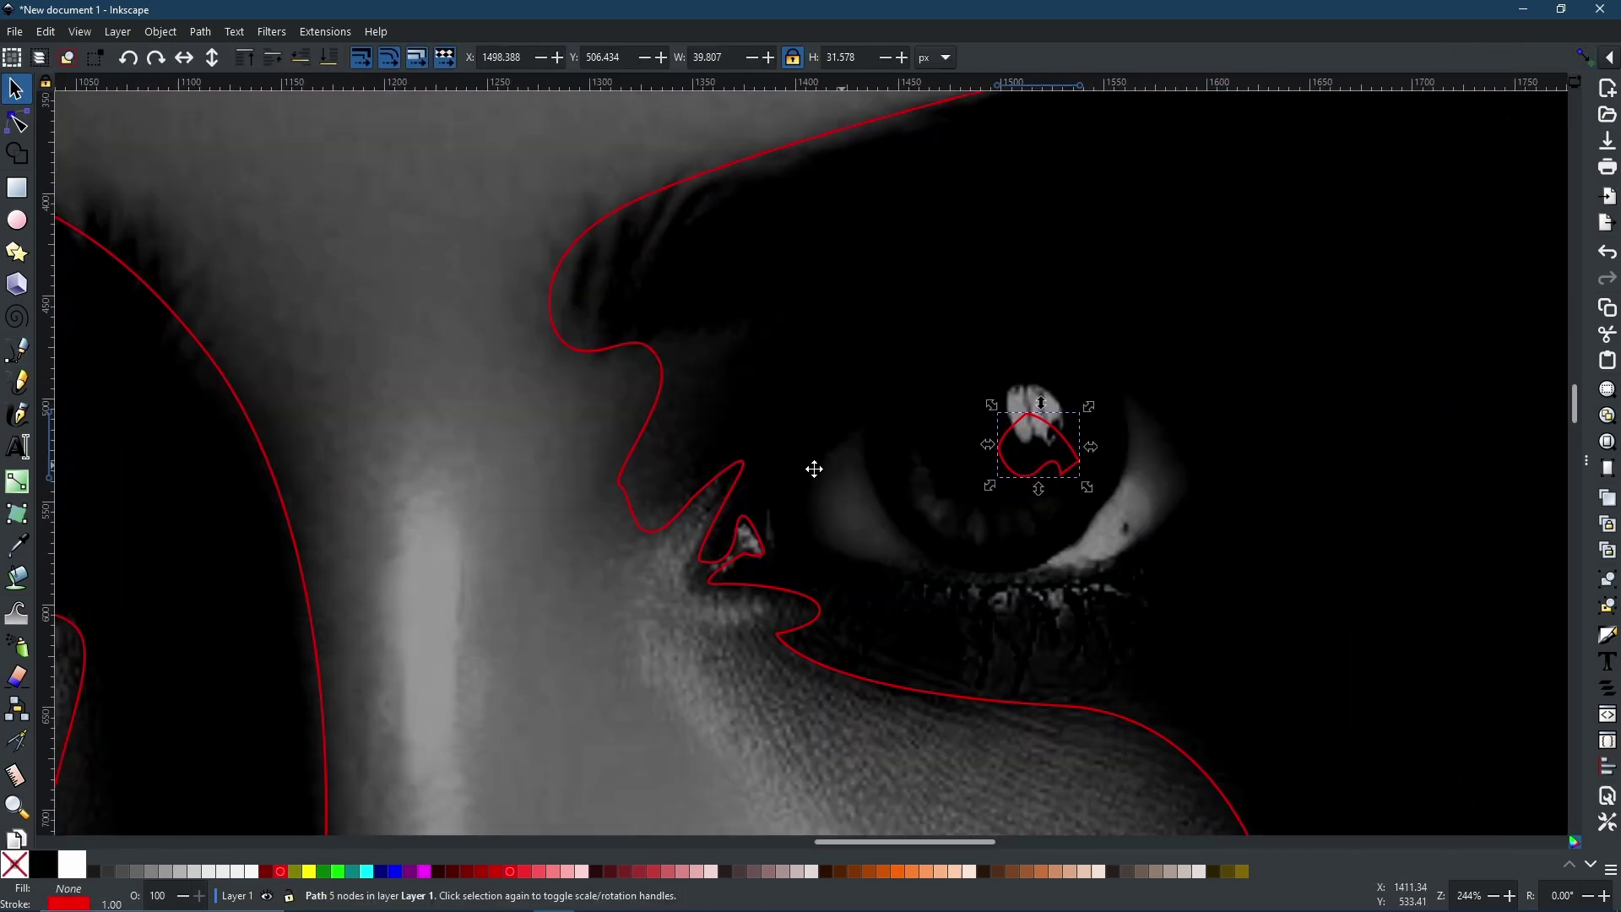
{"action": "scroll", "coordinate": [845, 506], "scroll_direction": "right", "scroll_amount": 2}
{"action": "key", "text": "b"}
{"action": "left_click", "coordinate": [998, 581]}
{"action": "left_click_drag", "start_coordinate": [1090, 427], "coordinate": [1103, 318]}
{"action": "left_click_drag", "start_coordinate": [998, 580], "coordinate": [1115, 534]}
- Draw a closed curved path on the other eye
{"action": "left_click", "coordinate": [804, 452]}
{"action": "left_click_drag", "start_coordinate": [869, 570], "coordinate": [1037, 593]}
{"action": "left_click", "coordinate": [803, 451]}
{"action": "scroll", "coordinate": [879, 585], "scroll_direction": "left", "scroll_amount": 10}
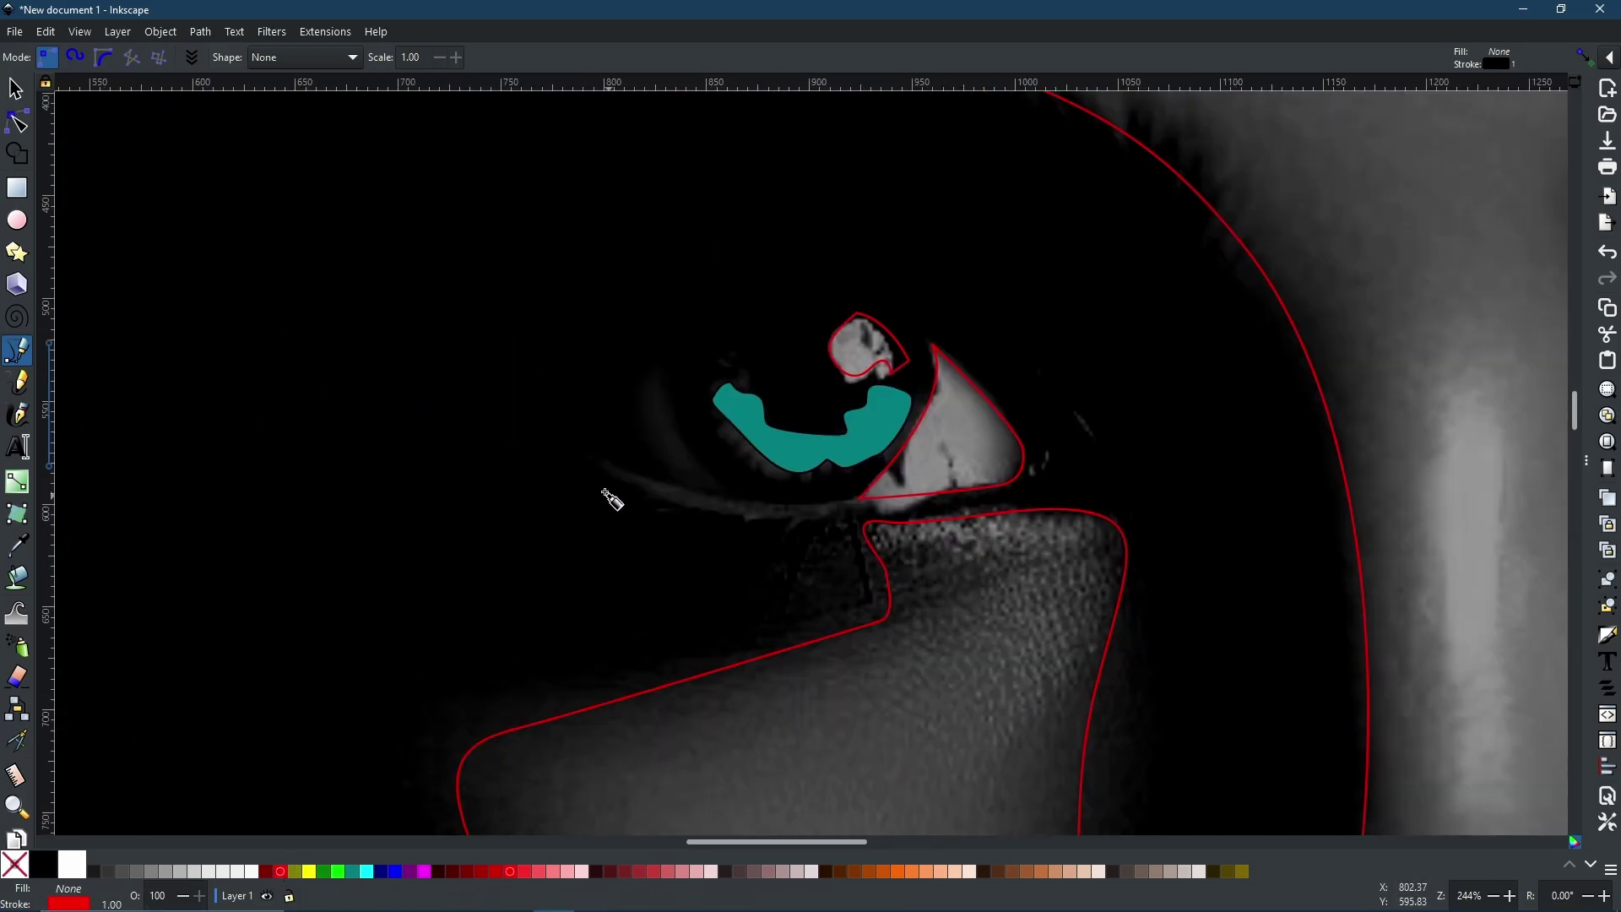
{"action": "left_click", "coordinate": [626, 466]}
{"action": "left_click_drag", "start_coordinate": [827, 503], "coordinate": [900, 511]}
{"action": "left_click_drag", "start_coordinate": [624, 466], "coordinate": [623, 466]}
{"action": "scroll", "coordinate": [1509, 565], "scroll_direction": "down", "scroll_amount": 3}
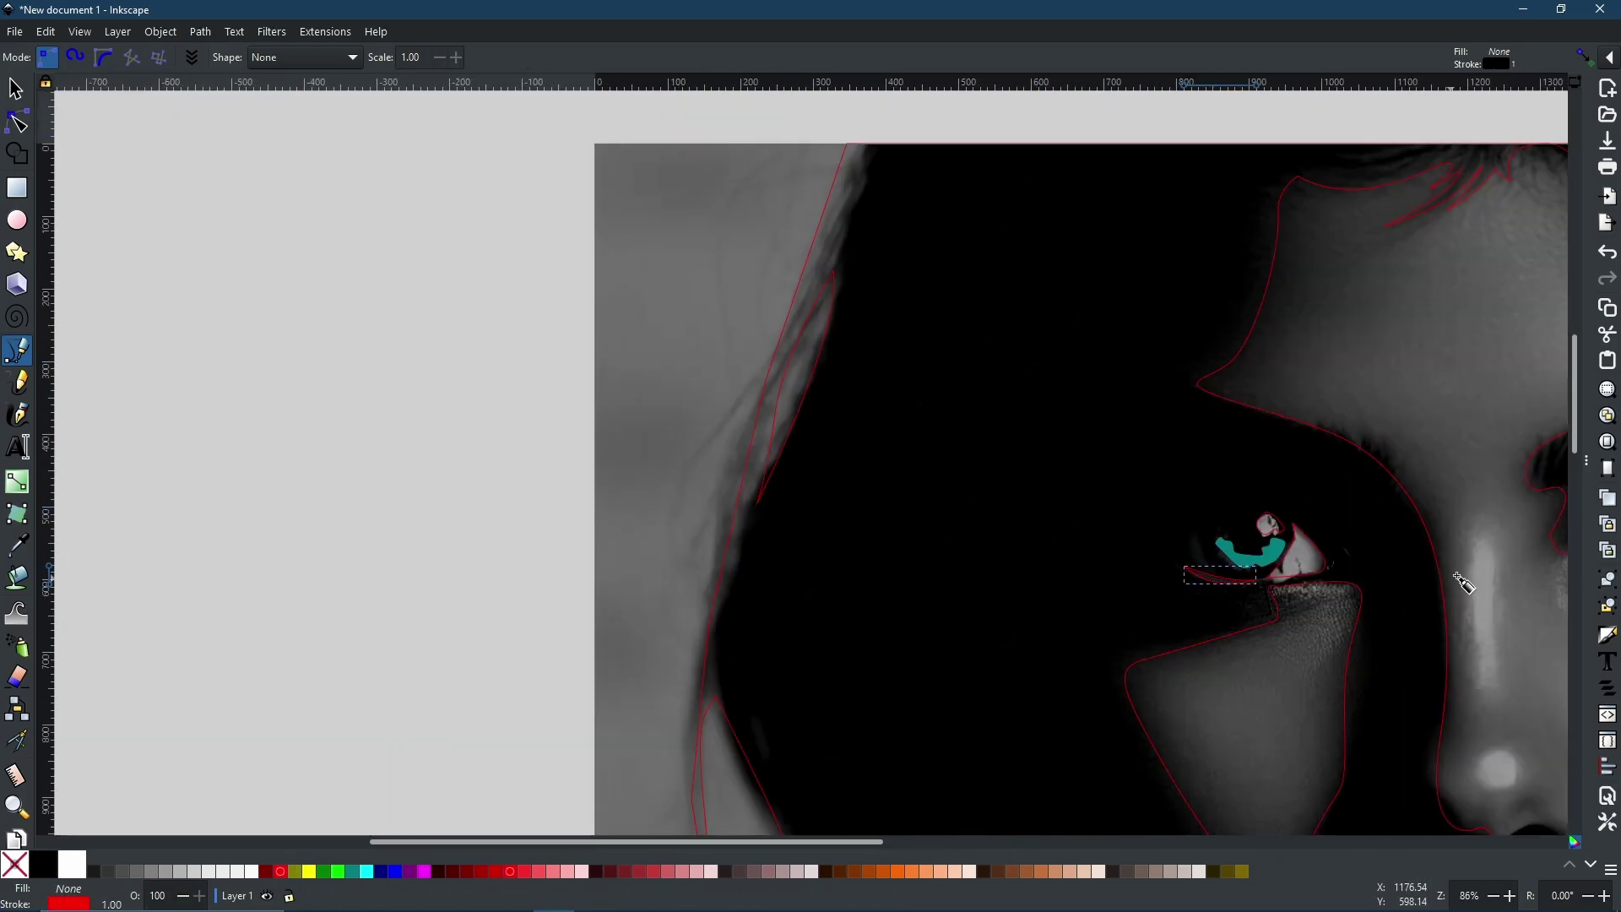
{"action": "scroll", "coordinate": [297, 318], "scroll_direction": "up", "scroll_amount": 3}
- Draw a short freehand stroke in the eye, then undo the stray stroke
{"action": "key", "text": "p"}
{"action": "left_click_drag", "start_coordinate": [967, 519], "coordinate": [960, 558]}
{"action": "scroll", "coordinate": [960, 559], "scroll_direction": "up", "scroll_amount": 3}
{"action": "key", "text": "s"}
{"action": "key", "text": "ctrl+z"}
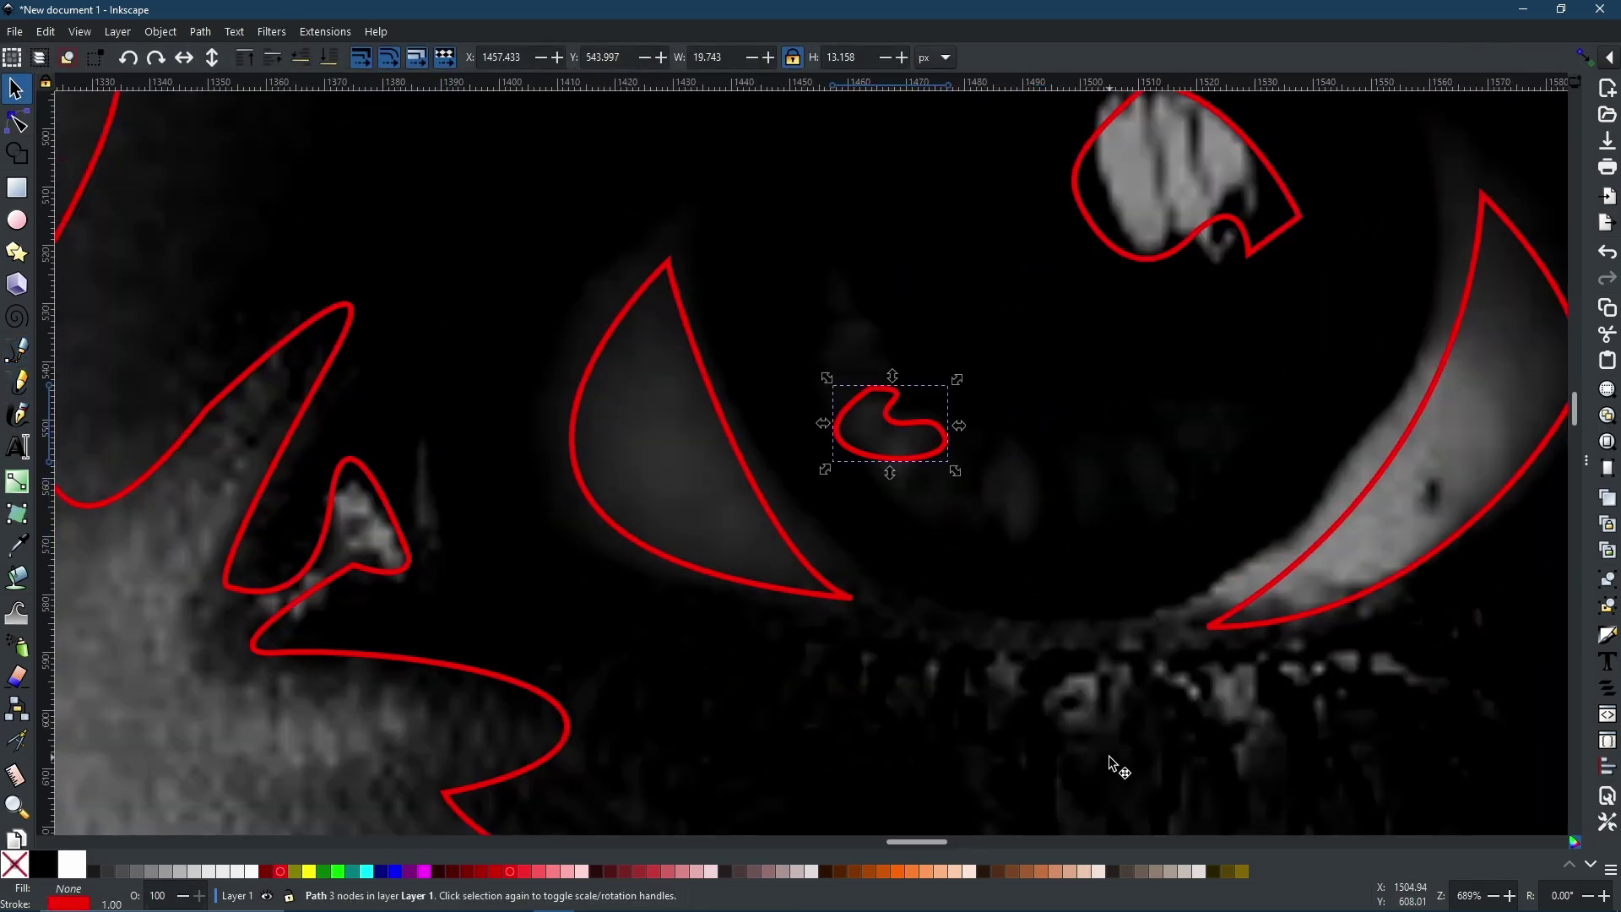
- Draw freehand pieces in the right iris and along the lower lash, then select them
{"action": "key", "text": "p"}
{"action": "left_click_drag", "start_coordinate": [993, 507], "coordinate": [992, 483]}
{"action": "scroll", "coordinate": [453, 459], "scroll_direction": "down", "scroll_amount": 3}
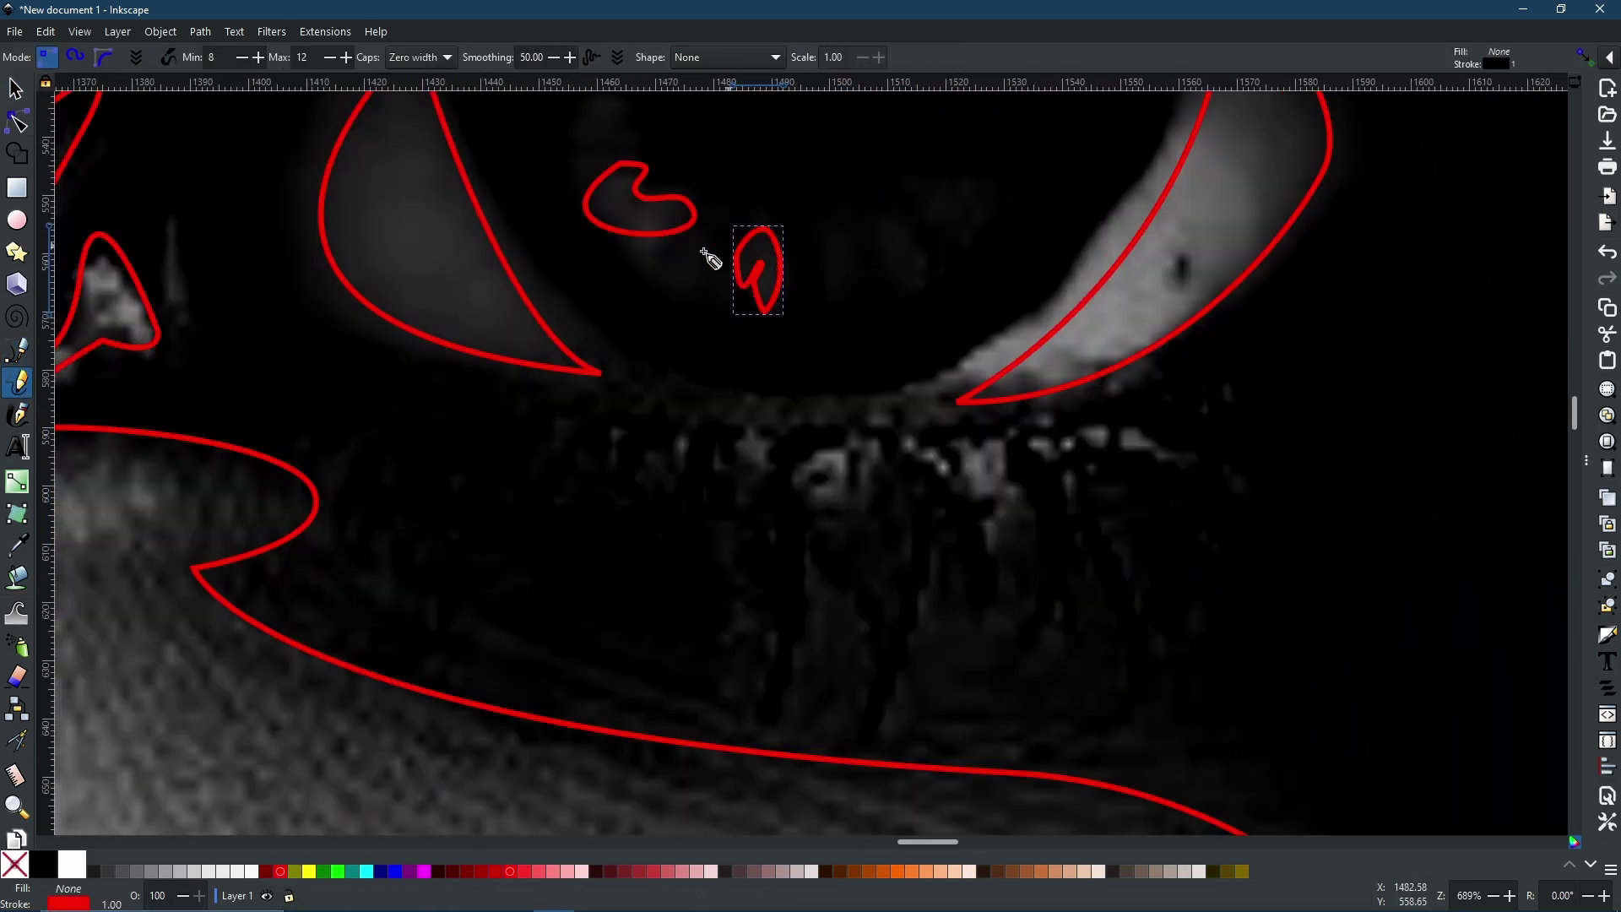
{"action": "scroll", "coordinate": [1006, 615], "scroll_direction": "down", "scroll_amount": 5}
{"action": "scroll", "coordinate": [853, 505], "scroll_direction": "up", "scroll_amount": 4}
{"action": "mouse_move", "coordinate": [853, 505]}
{"action": "left_mouse_down"}
{"action": "mouse_move", "coordinate": [1001, 522]}
{"action": "mouse_move", "coordinate": [850, 496]}
{"action": "left_mouse_up"}
{"action": "scroll", "coordinate": [851, 497], "scroll_direction": "down", "scroll_amount": 7}
{"action": "key", "text": "5"}
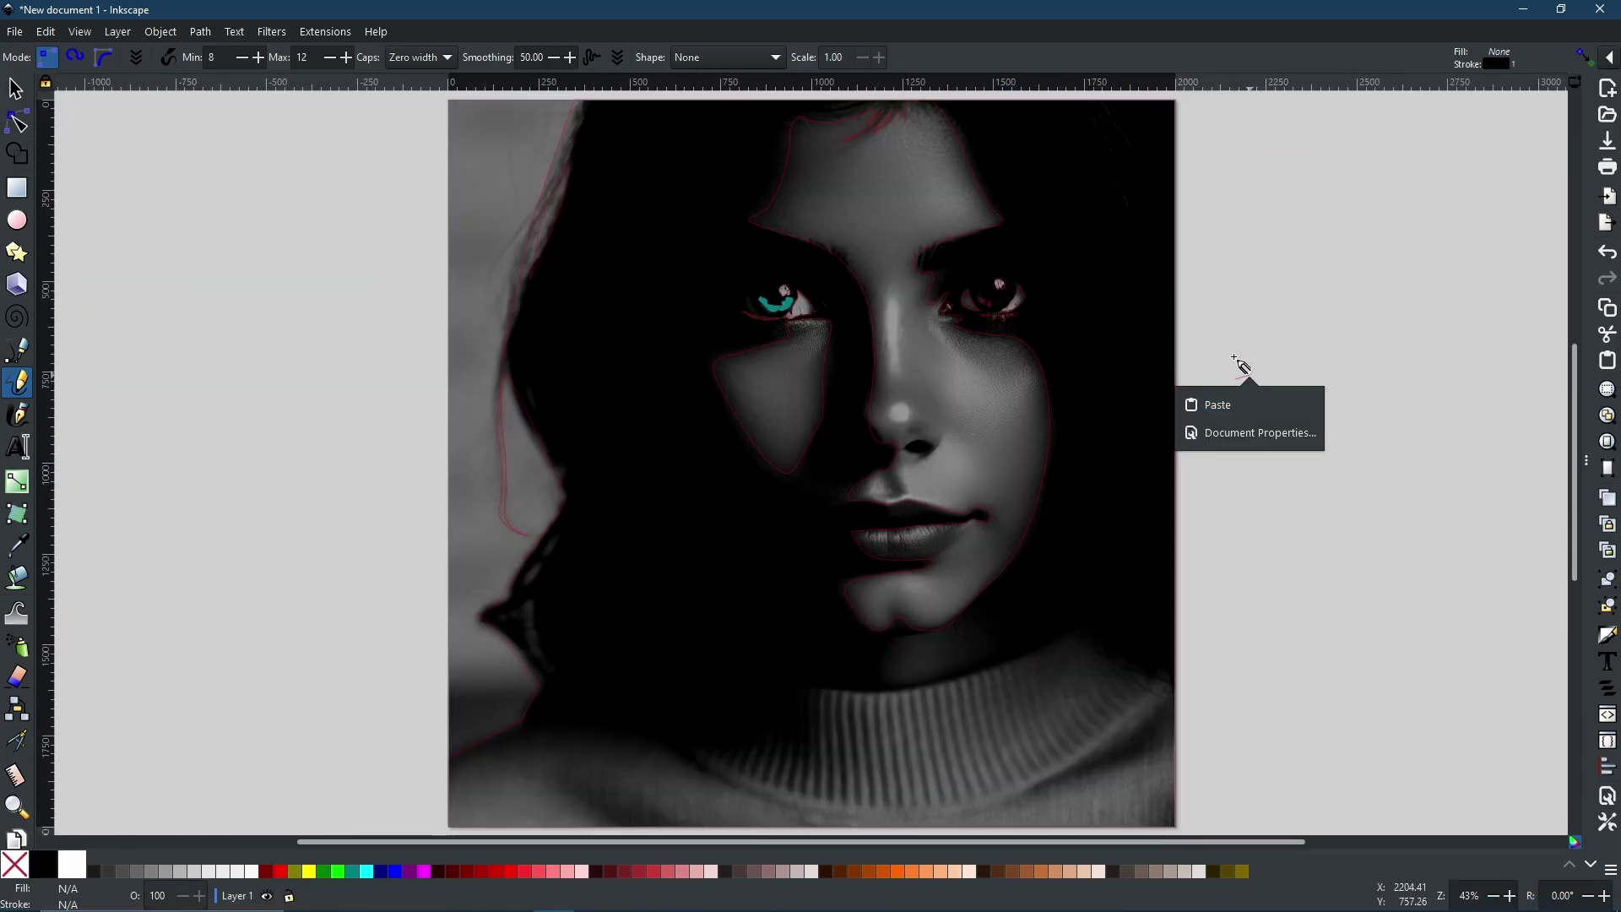
{"action": "key", "text": "s"}
{"action": "scroll", "coordinate": [1021, 331], "scroll_direction": "up", "scroll_amount": 4}
{"action": "key", "text": "d"}
{"action": "key", "text": "ctrl+shift+v"}
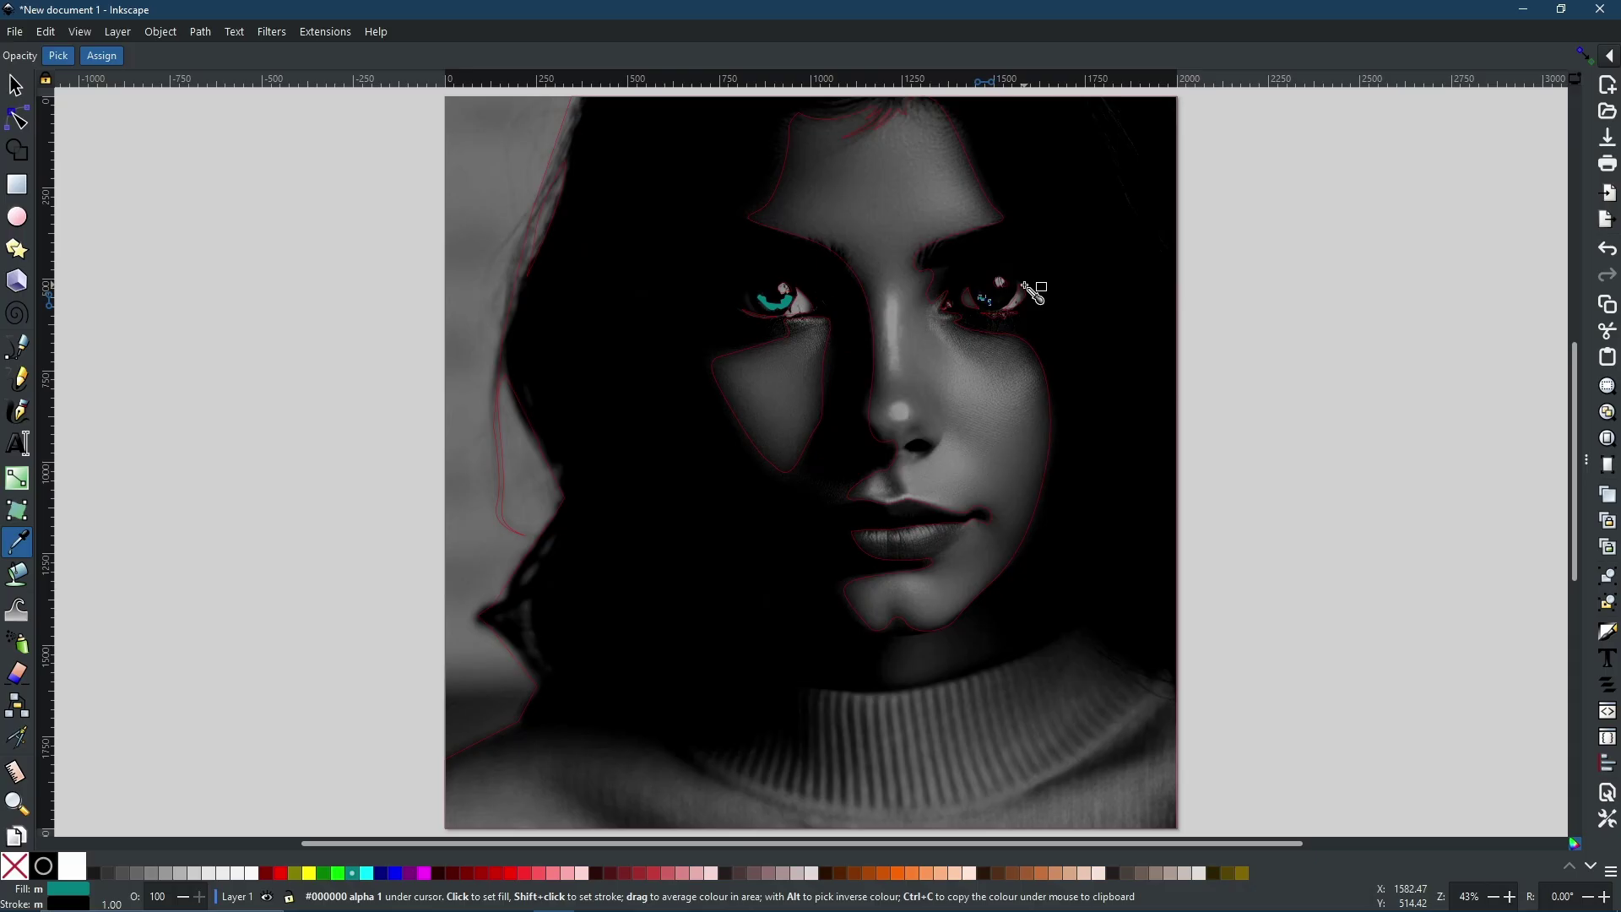
{"action": "scroll", "coordinate": [898, 295], "scroll_direction": "up", "scroll_amount": 3}
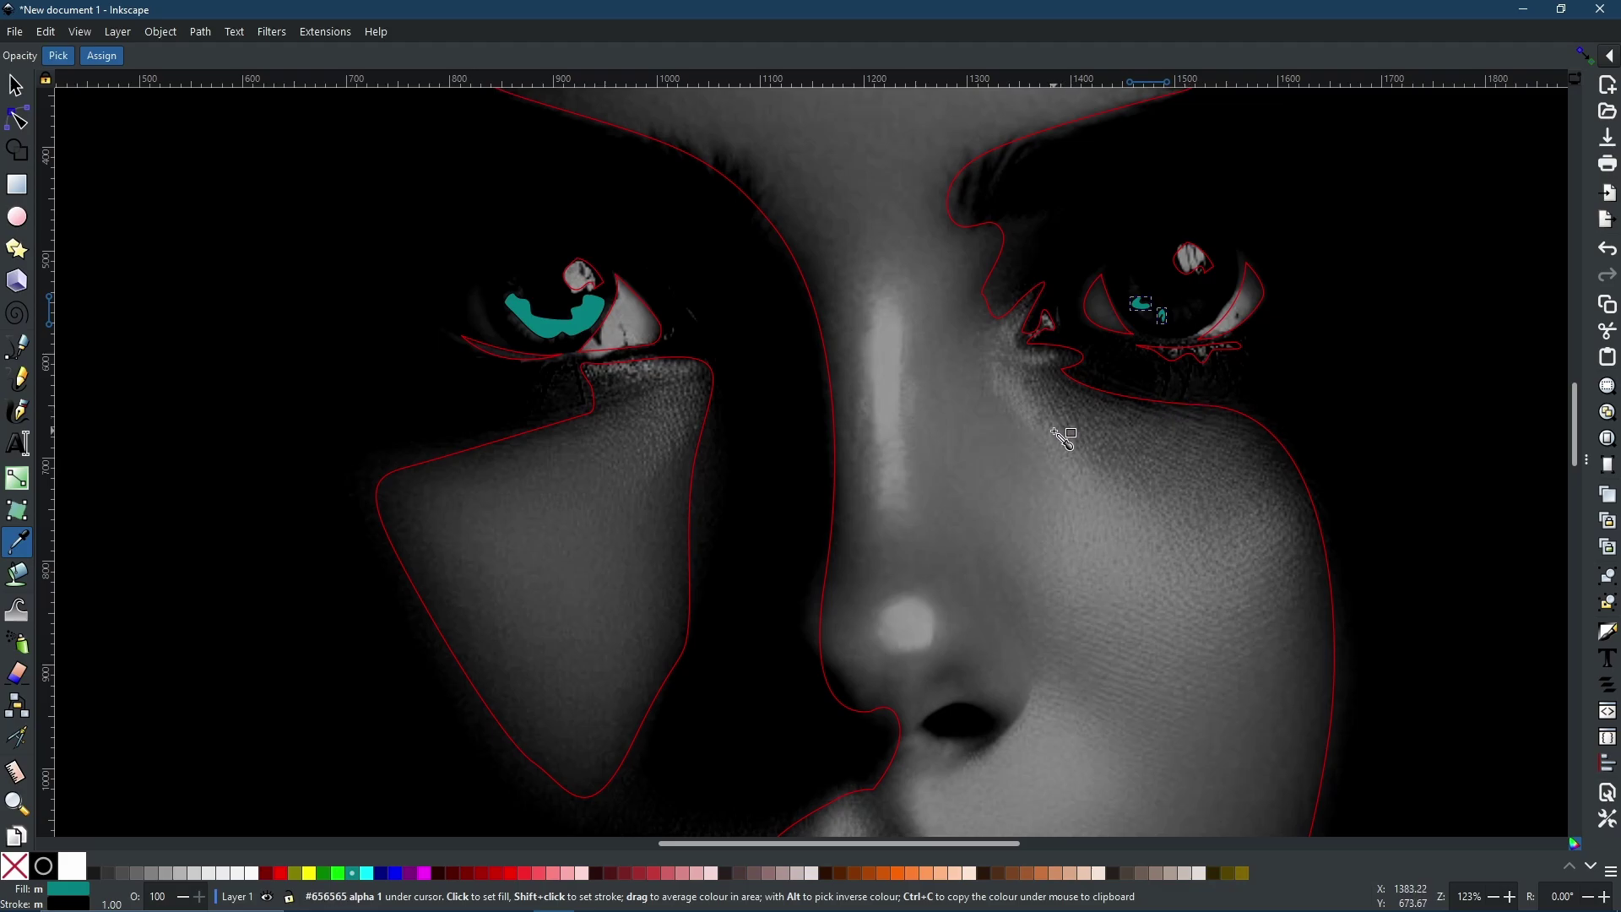
{"action": "scroll", "coordinate": [1282, 575], "scroll_direction": "down", "scroll_amount": 1}
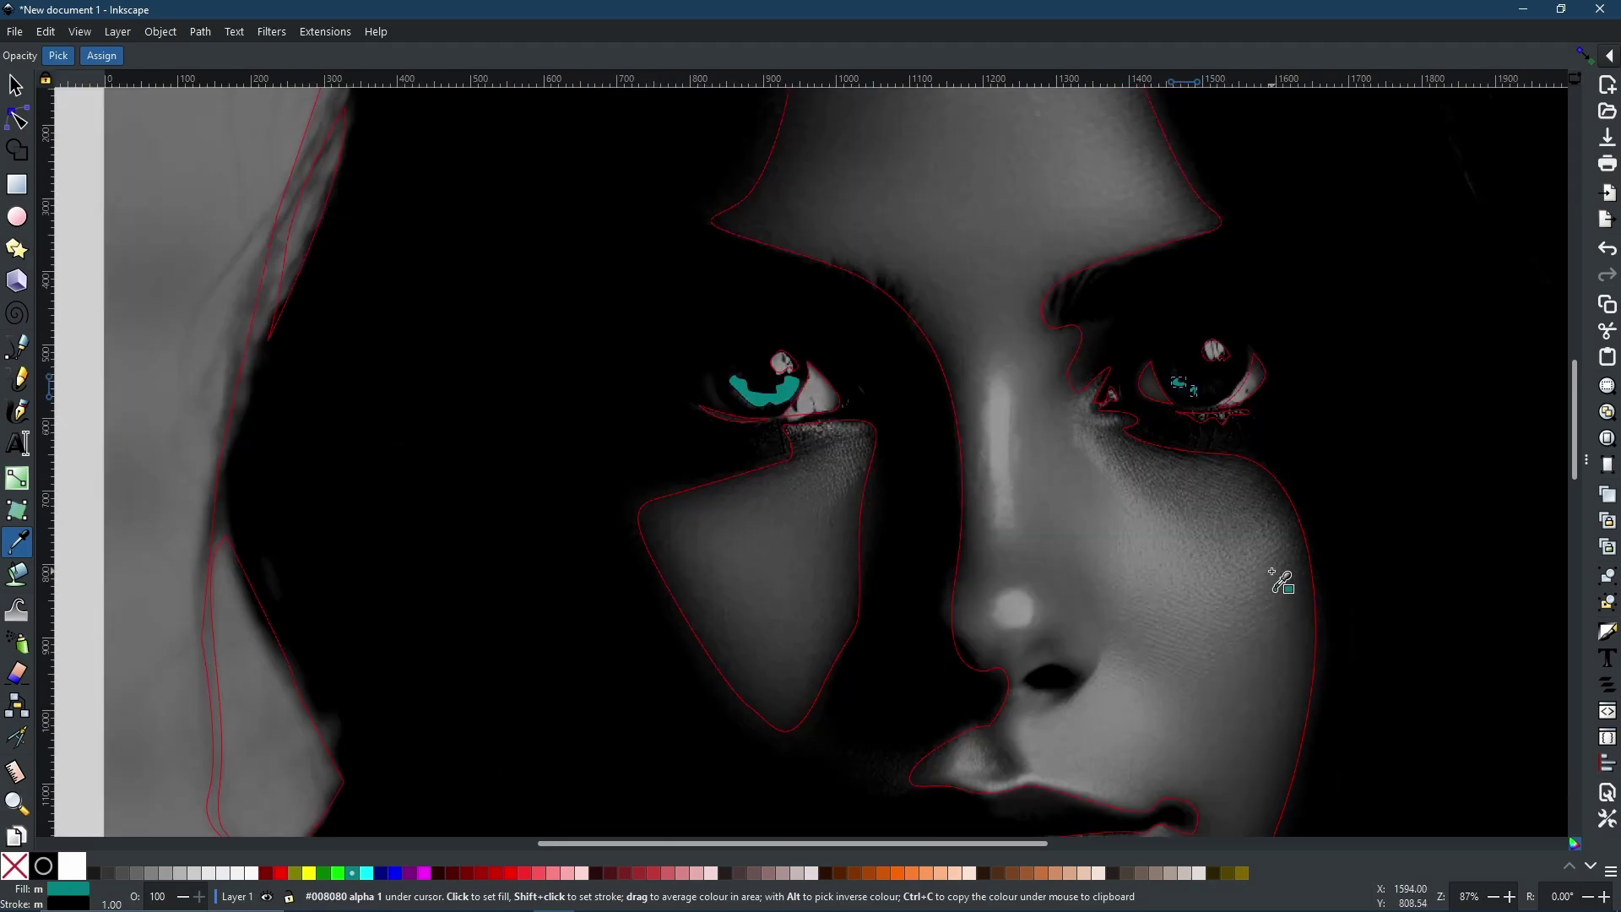
{"action": "left_click_drag", "start_coordinate": [1108, 663], "coordinate": [970, 419]}
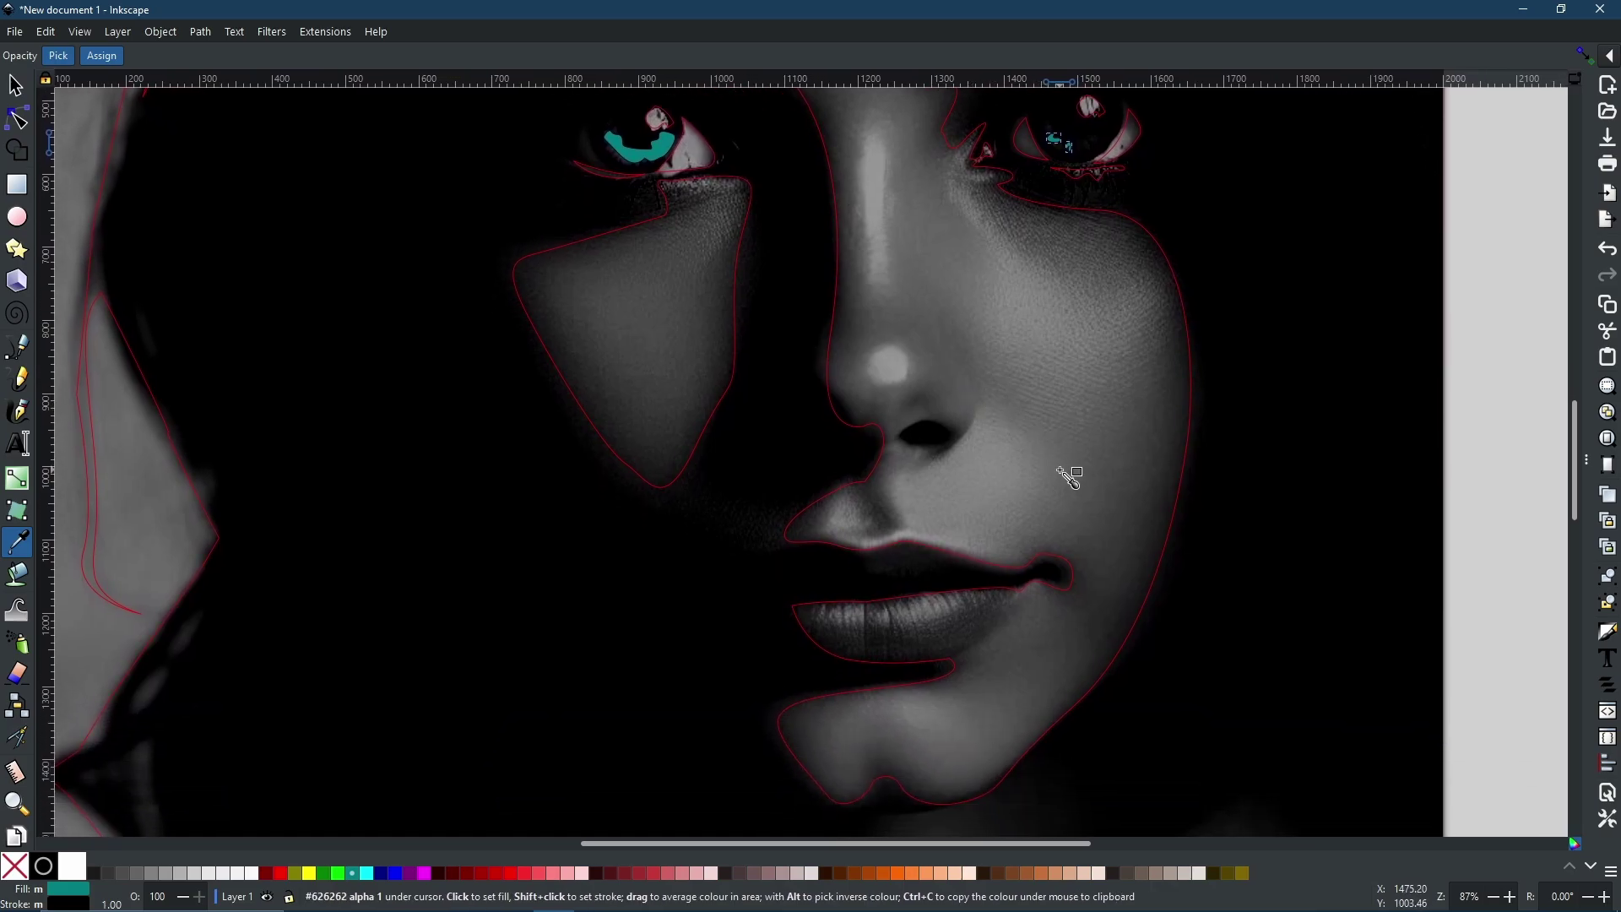
{"action": "left_click_drag", "start_coordinate": [1133, 355], "coordinate": [1039, 545]}
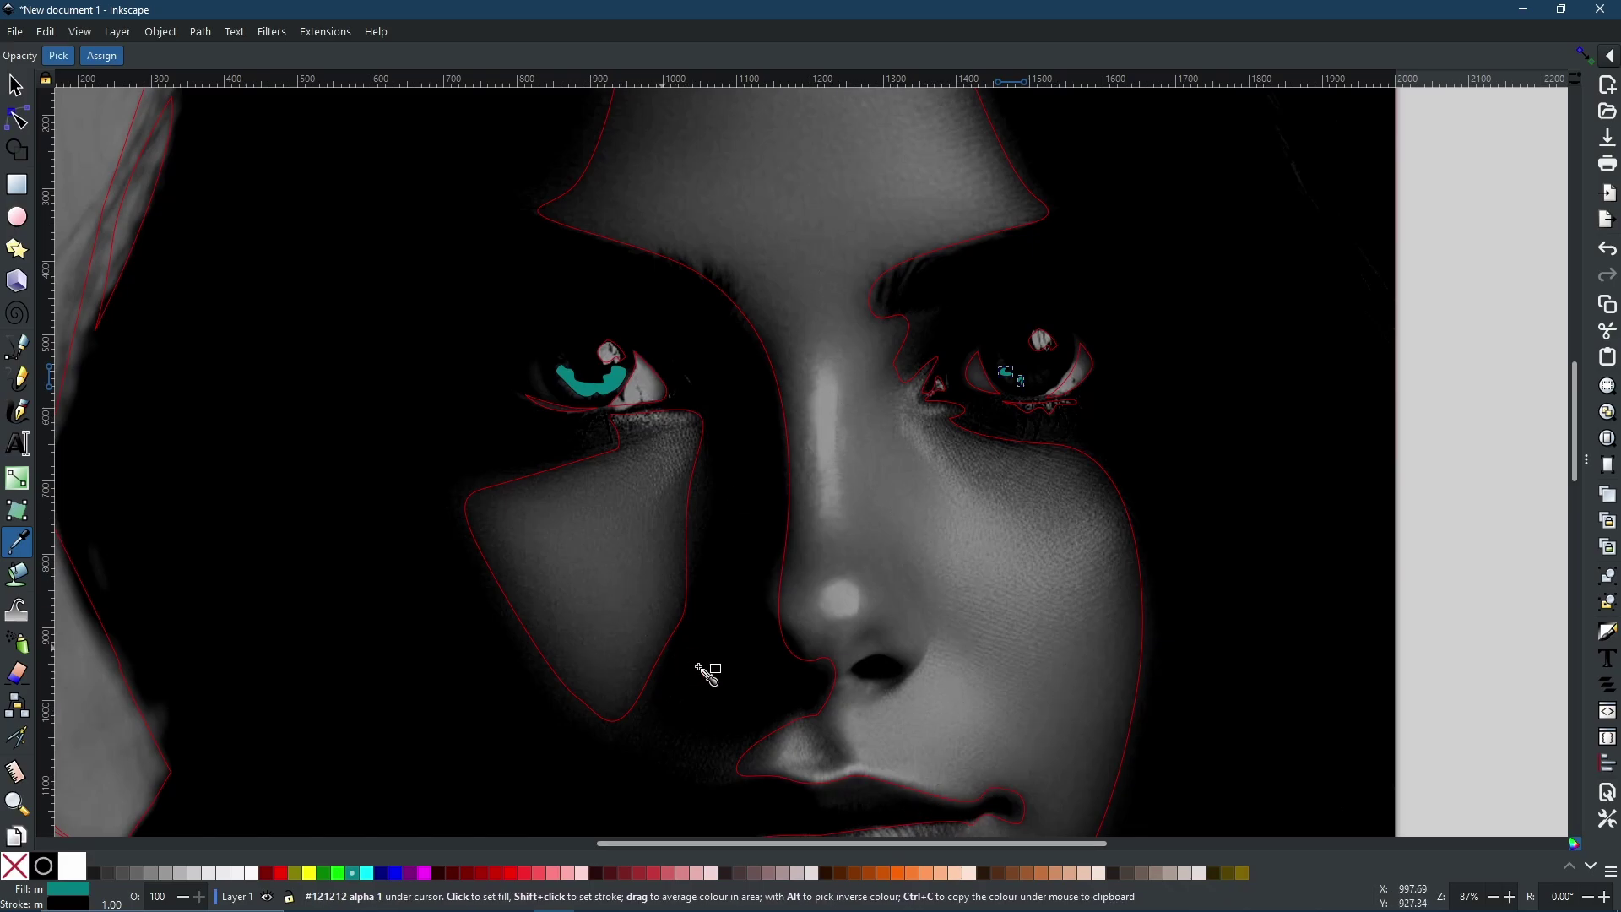
{"action": "left_click_drag", "start_coordinate": [579, 641], "coordinate": [562, 317]}
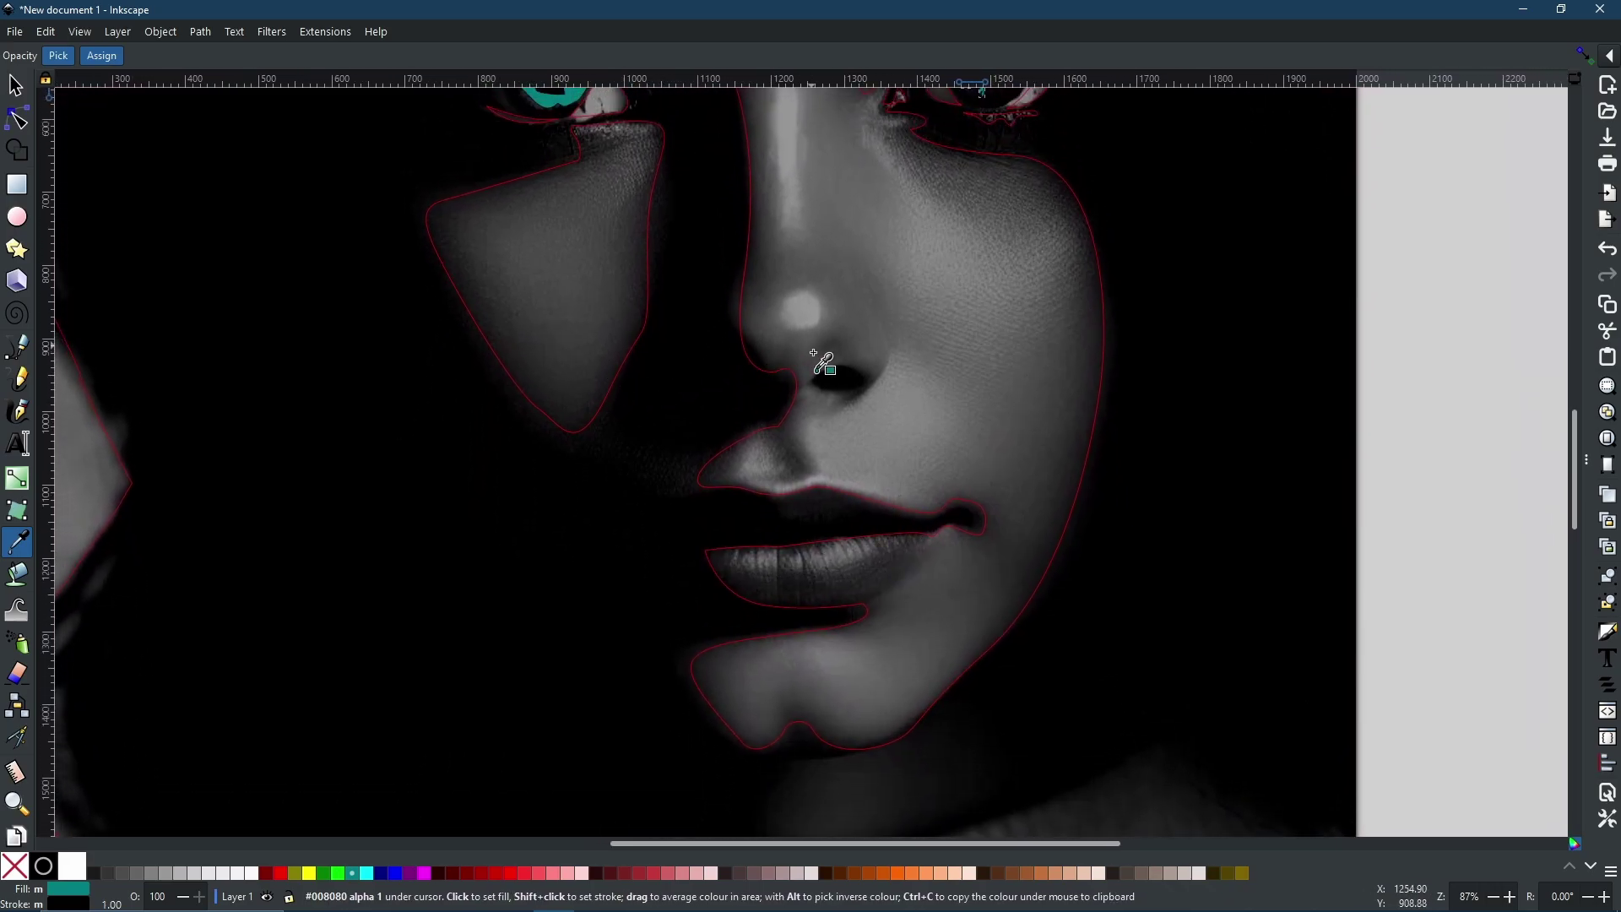
- Draw a closed curved Bezier outline around the nostril
{"action": "scroll", "coordinate": [815, 357], "scroll_direction": "up", "scroll_amount": 2}
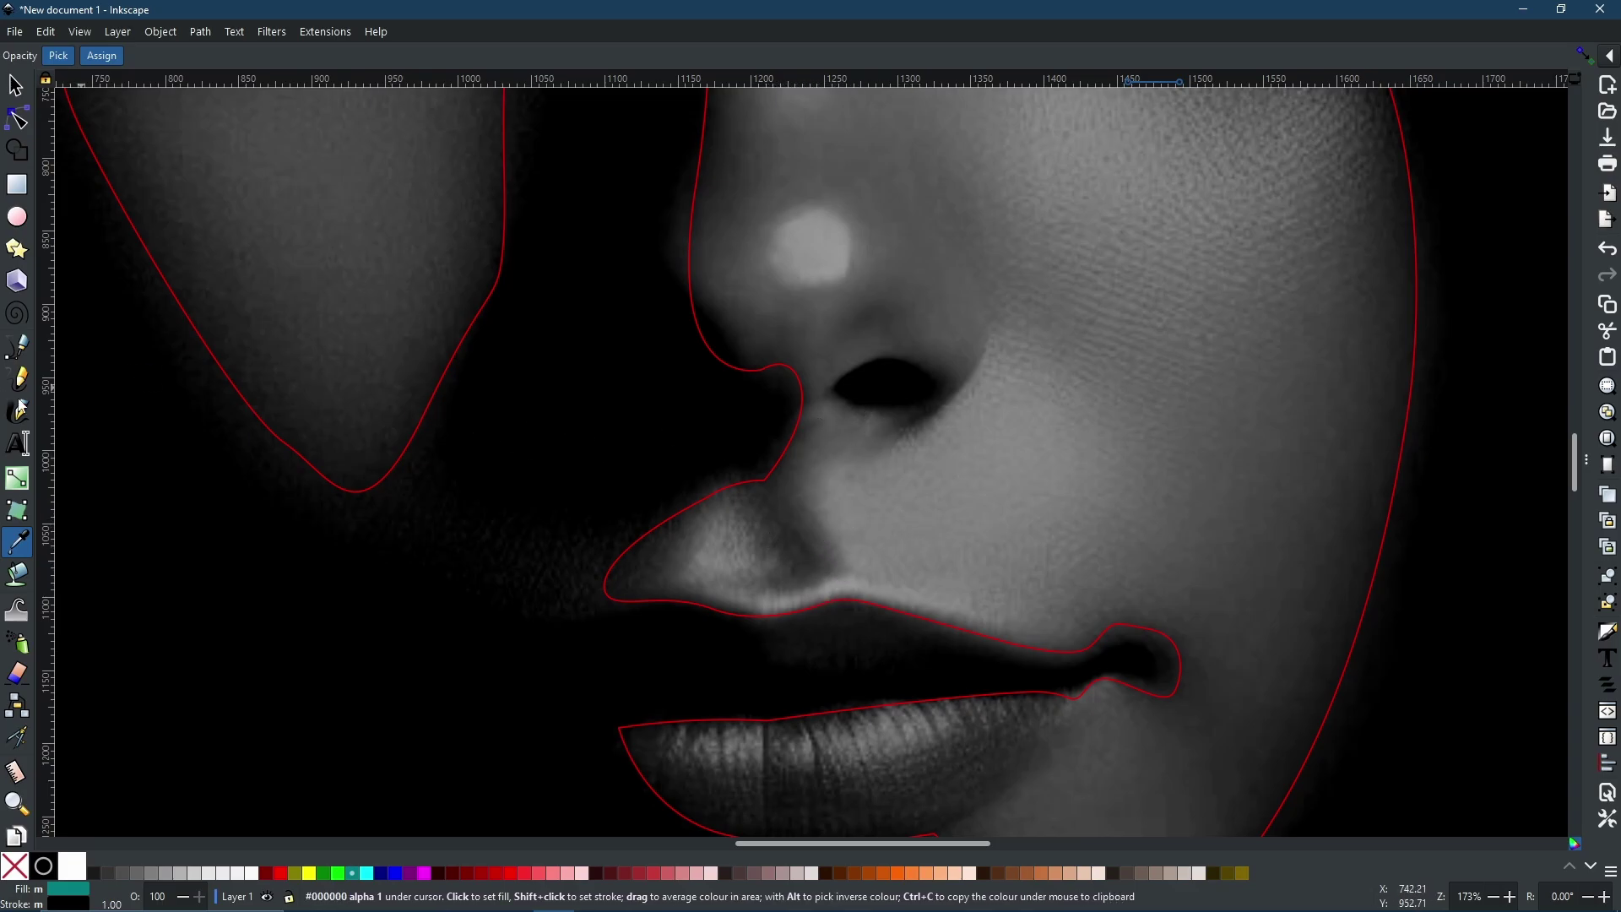
{"action": "key", "text": "b"}
{"action": "left_click", "coordinate": [835, 394]}
{"action": "left_click_drag", "start_coordinate": [951, 395], "coordinate": [915, 438]}
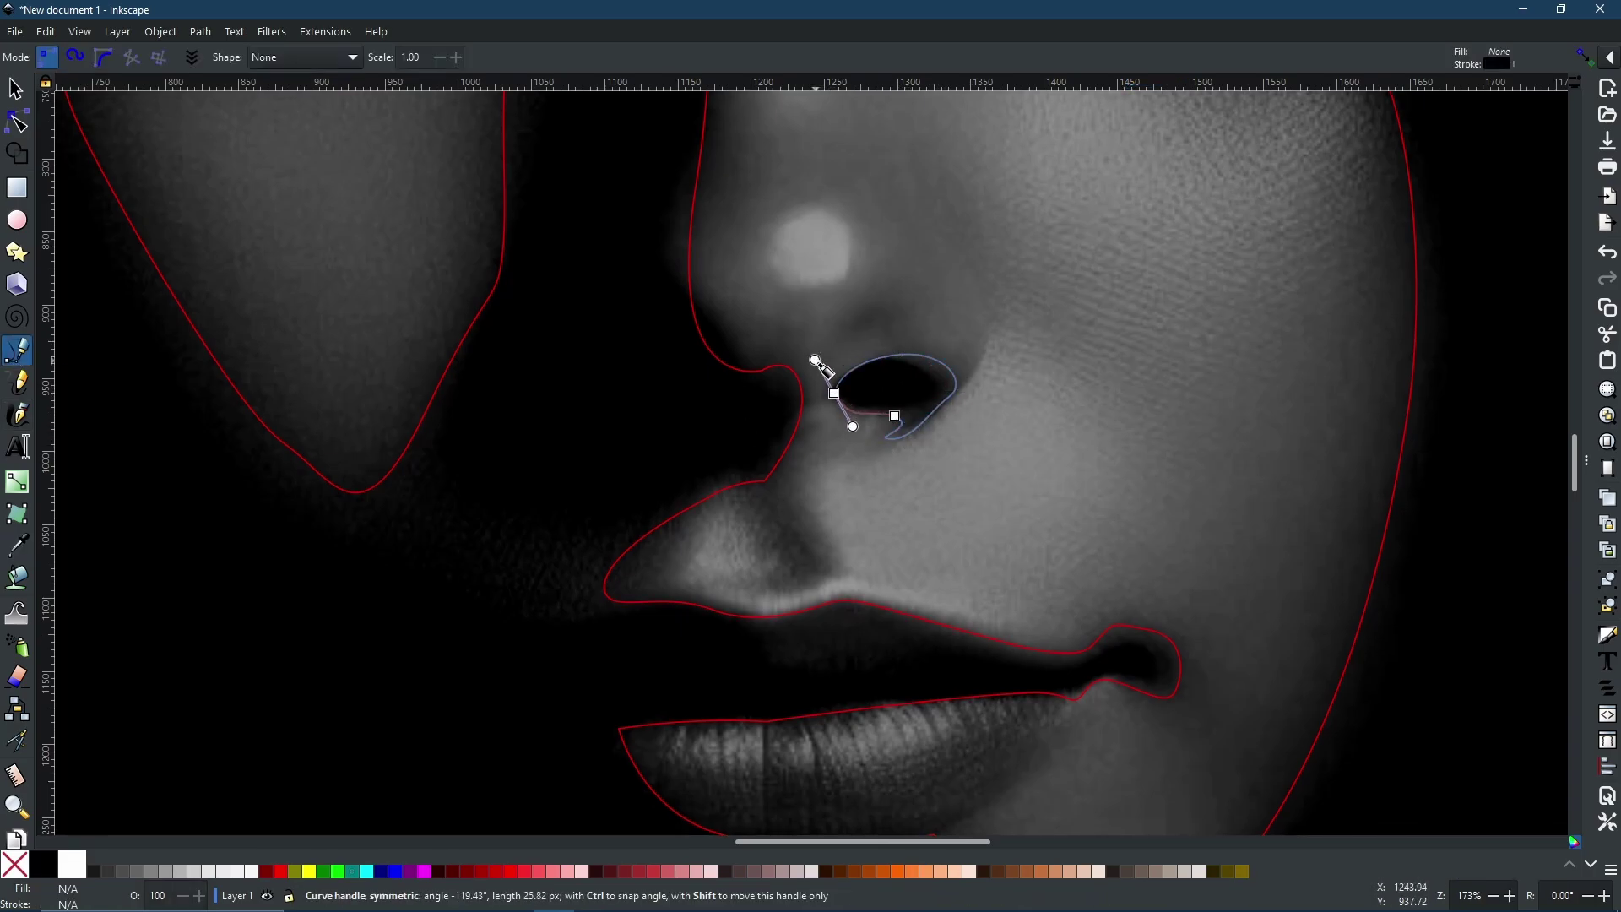
{"action": "left_click", "coordinate": [835, 393]}
- Draw a small four-corner shape under the nose, undo it, and fit the page
{"action": "left_click", "coordinate": [777, 515]}
{"action": "left_click", "coordinate": [822, 588]}
{"action": "left_click", "coordinate": [774, 588]}
{"action": "left_click", "coordinate": [775, 513]}
{"action": "key", "text": "ctrl+z"}
{"action": "key", "text": "5"}
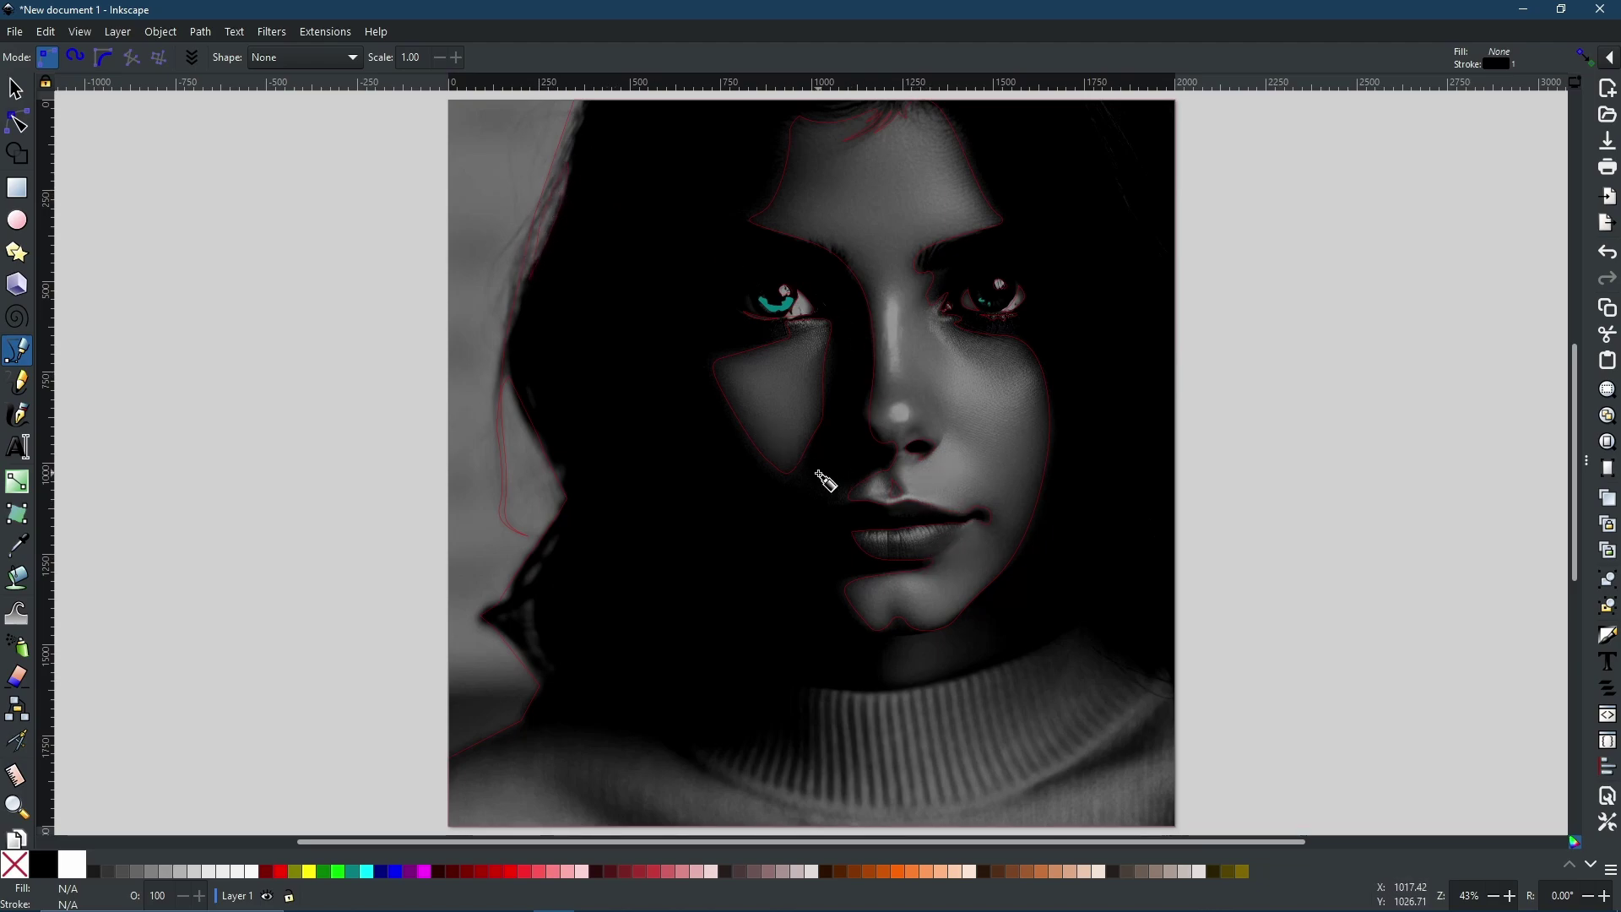
- Union the two nostril outlines into a single path
{"action": "left_click", "coordinate": [23, 92]}
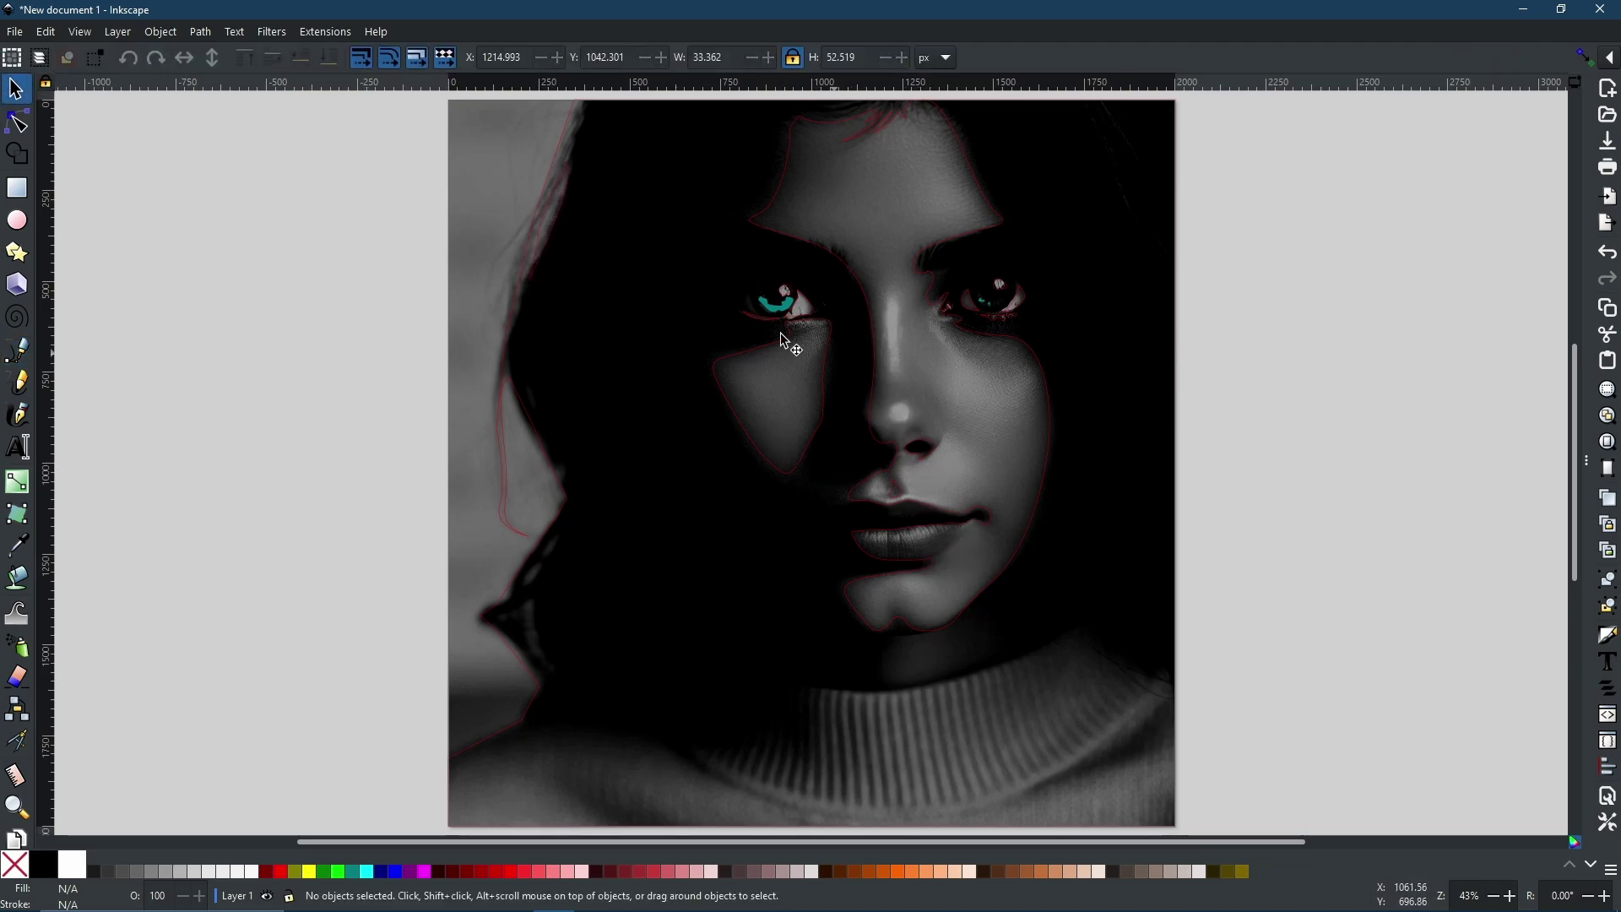
{"action": "left_click", "coordinate": [936, 455]}
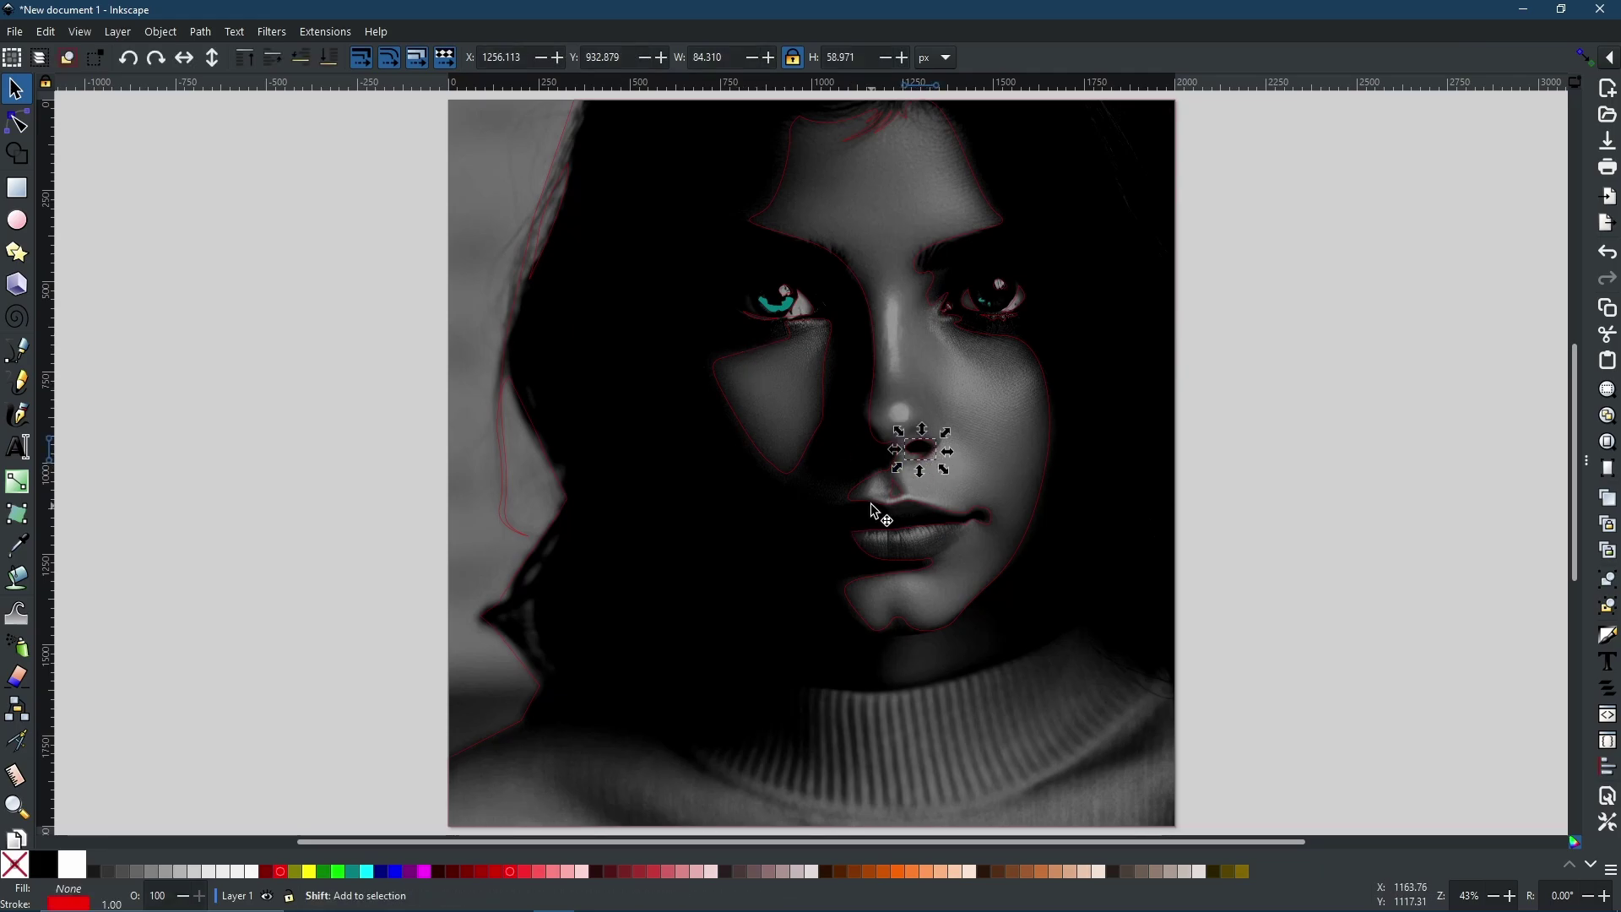
{"action": "left_click", "coordinate": [900, 492], "text": "shift"}
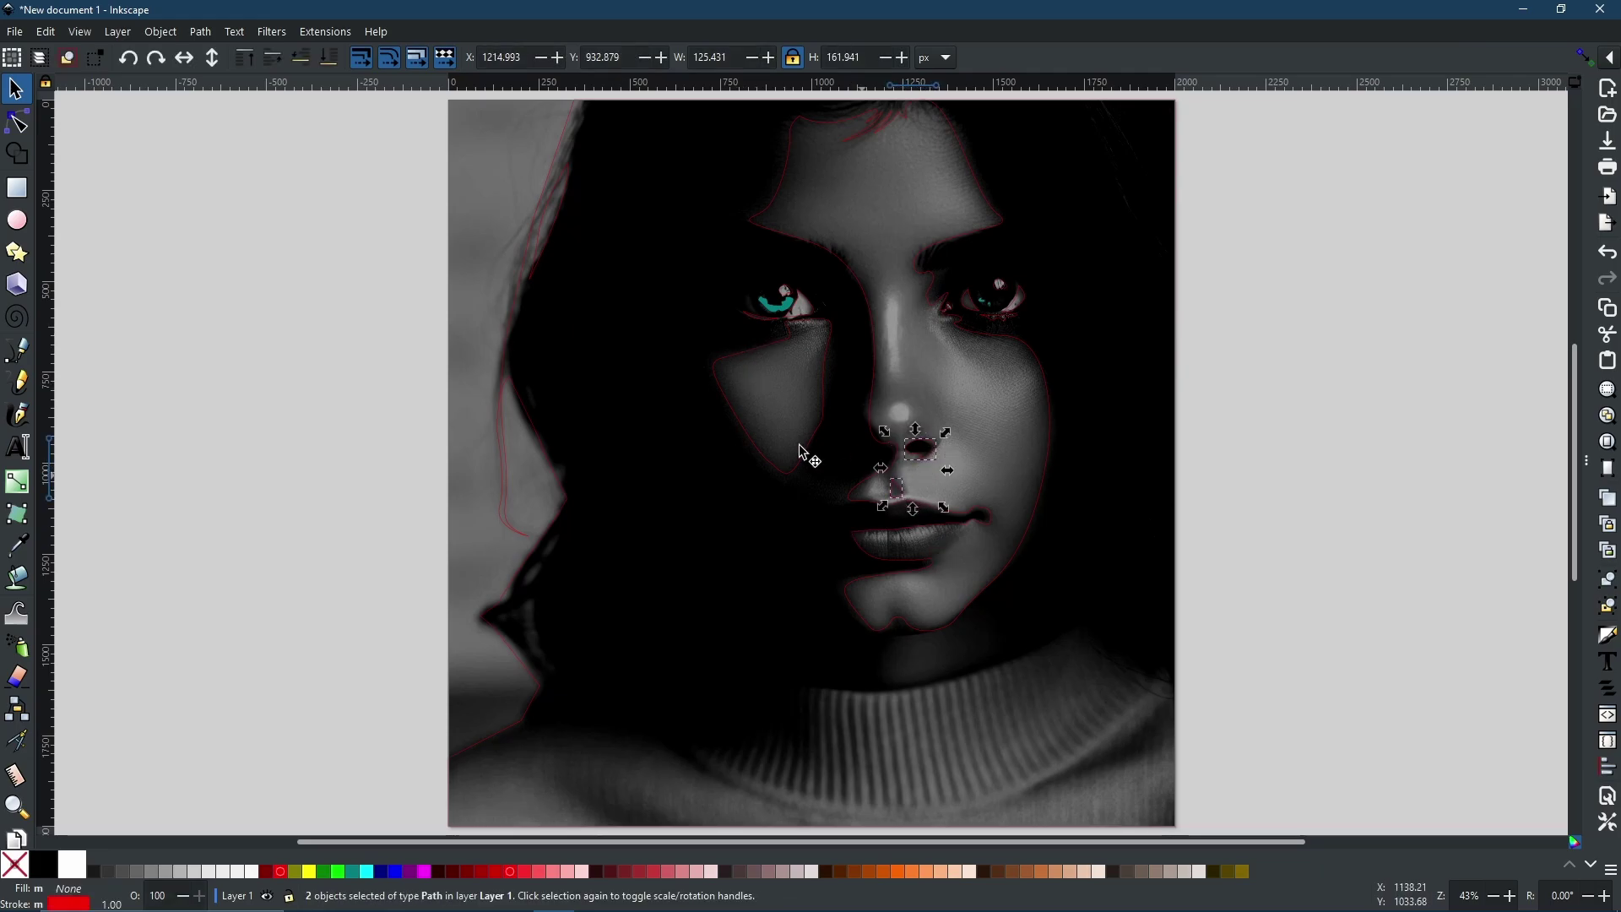
{"action": "left_click", "coordinate": [187, 33]}
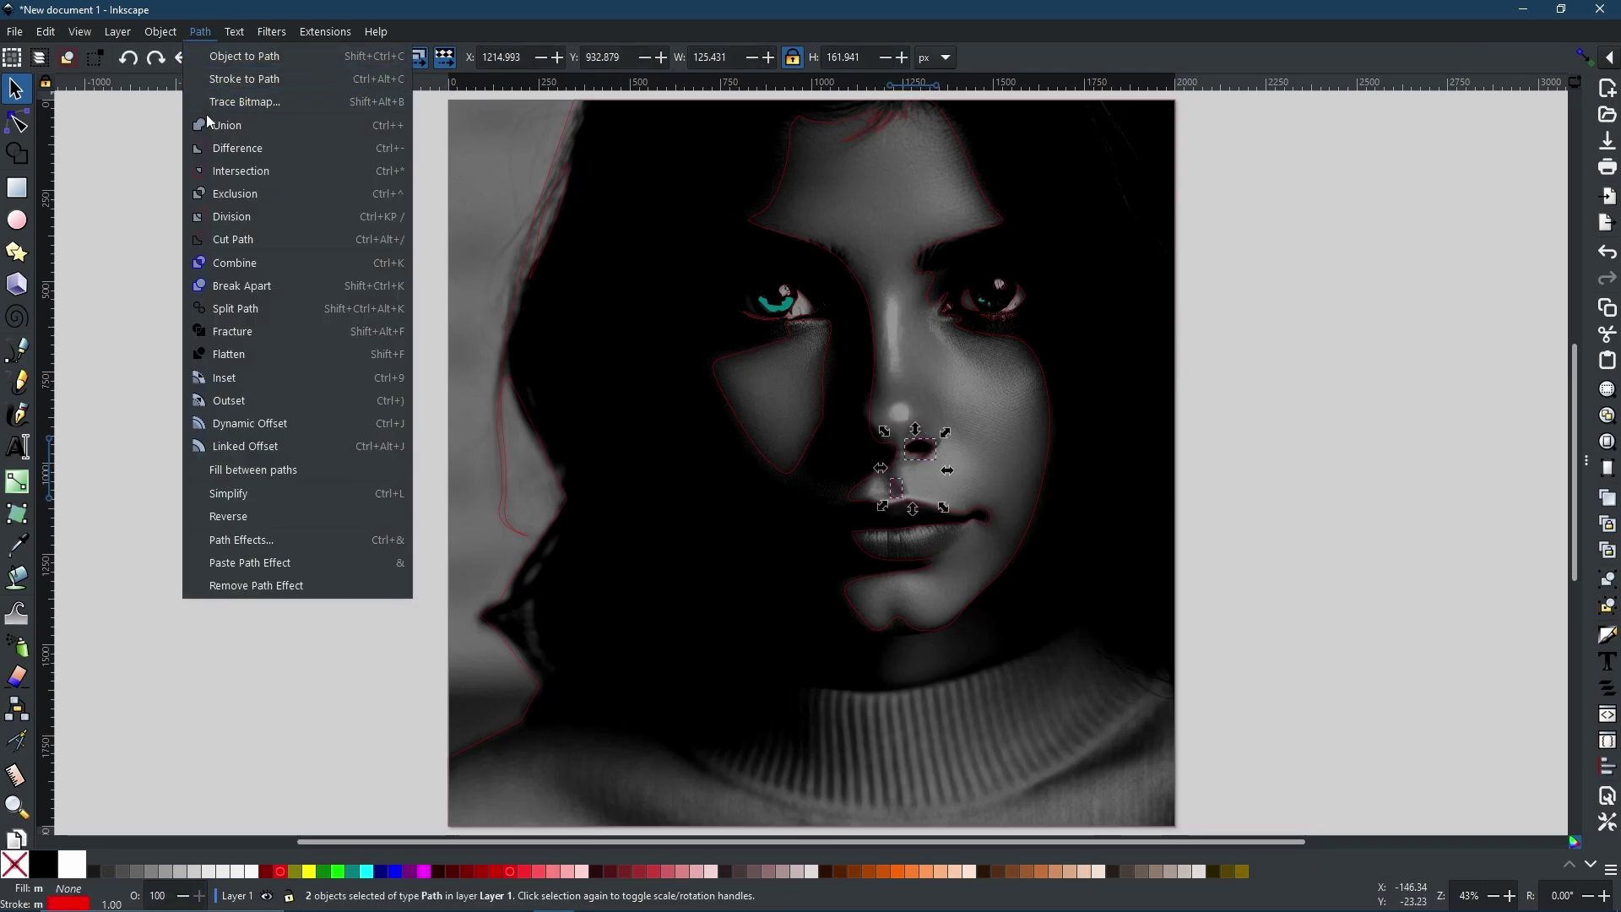
{"action": "left_click", "coordinate": [219, 126]}
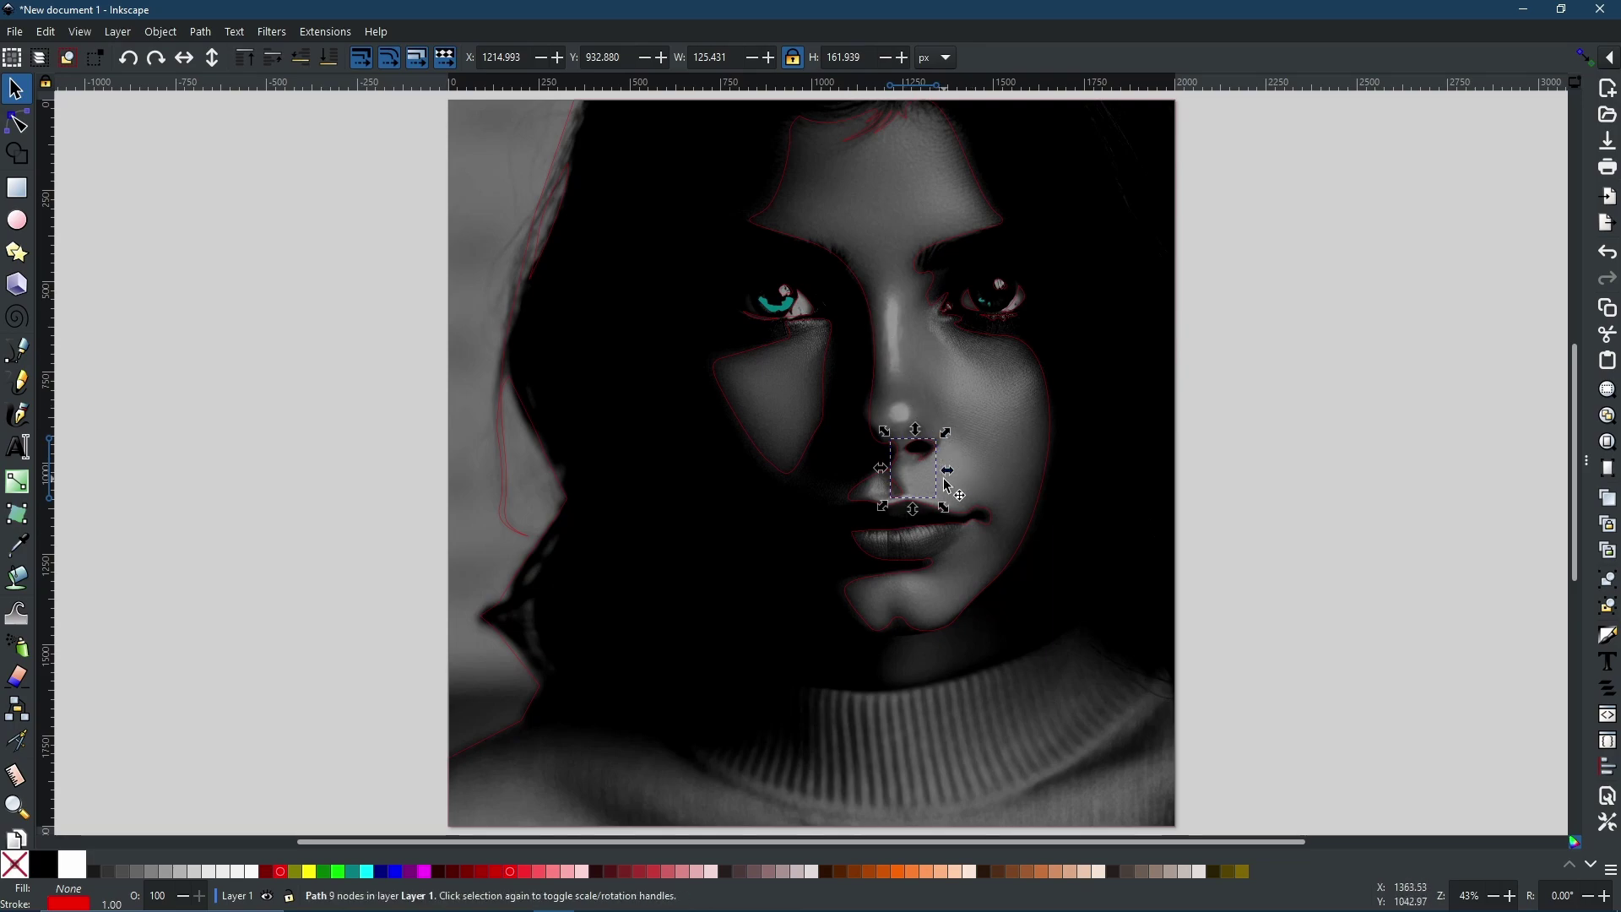
- Subtract the merged nostril shape from the face outline with Path > Difference
{"action": "left_click", "coordinate": [872, 306], "text": "shift"}
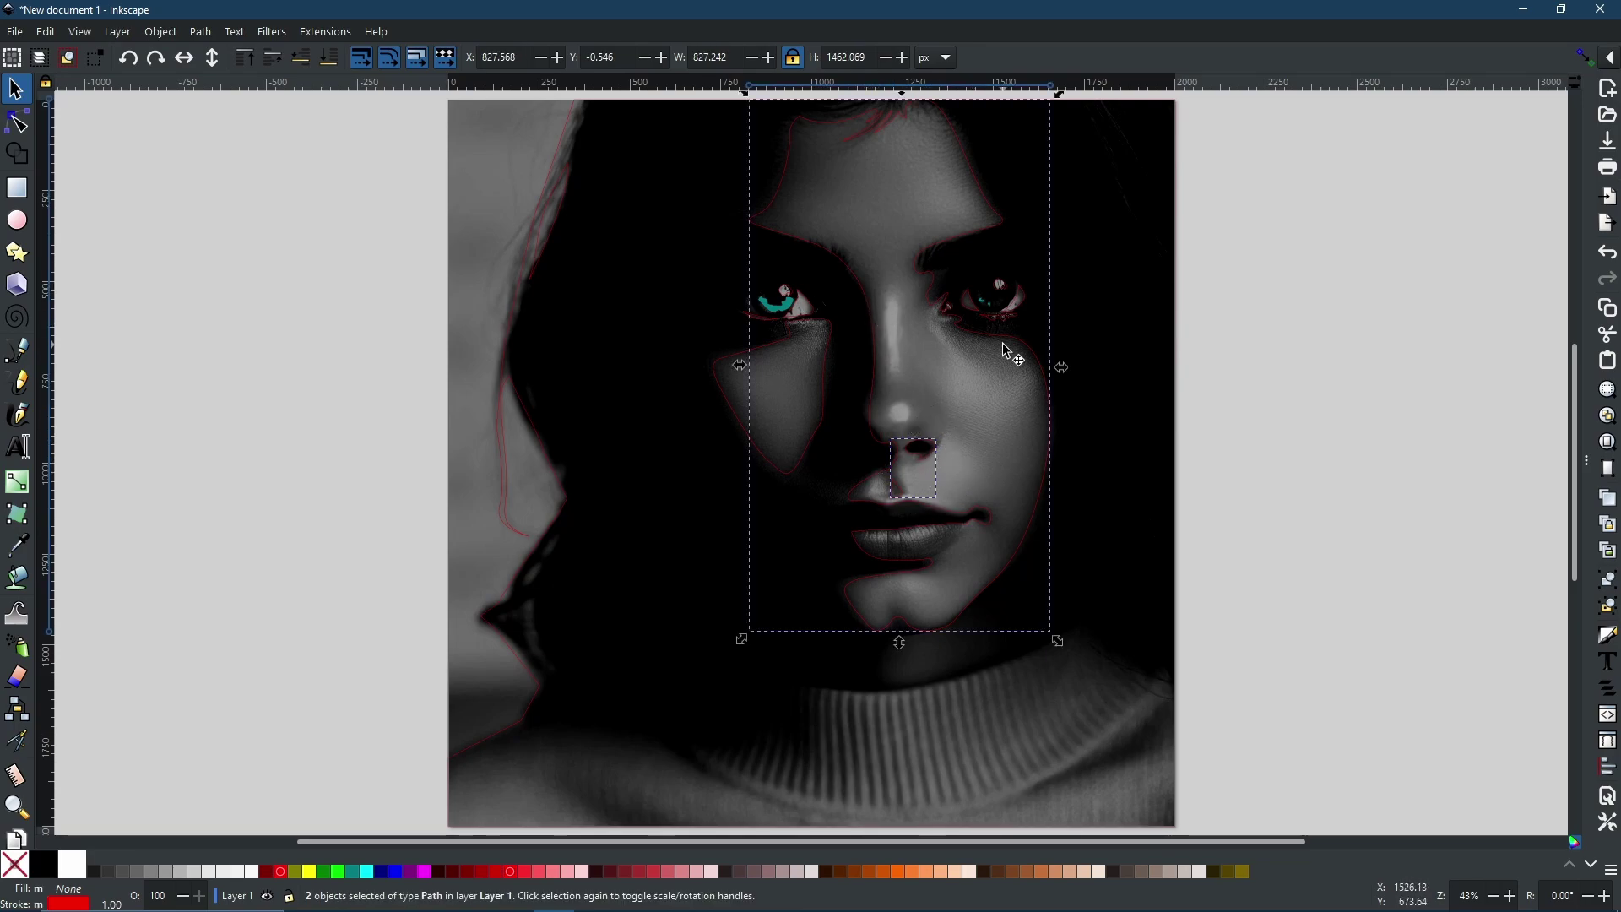
{"action": "left_click", "coordinate": [201, 32]}
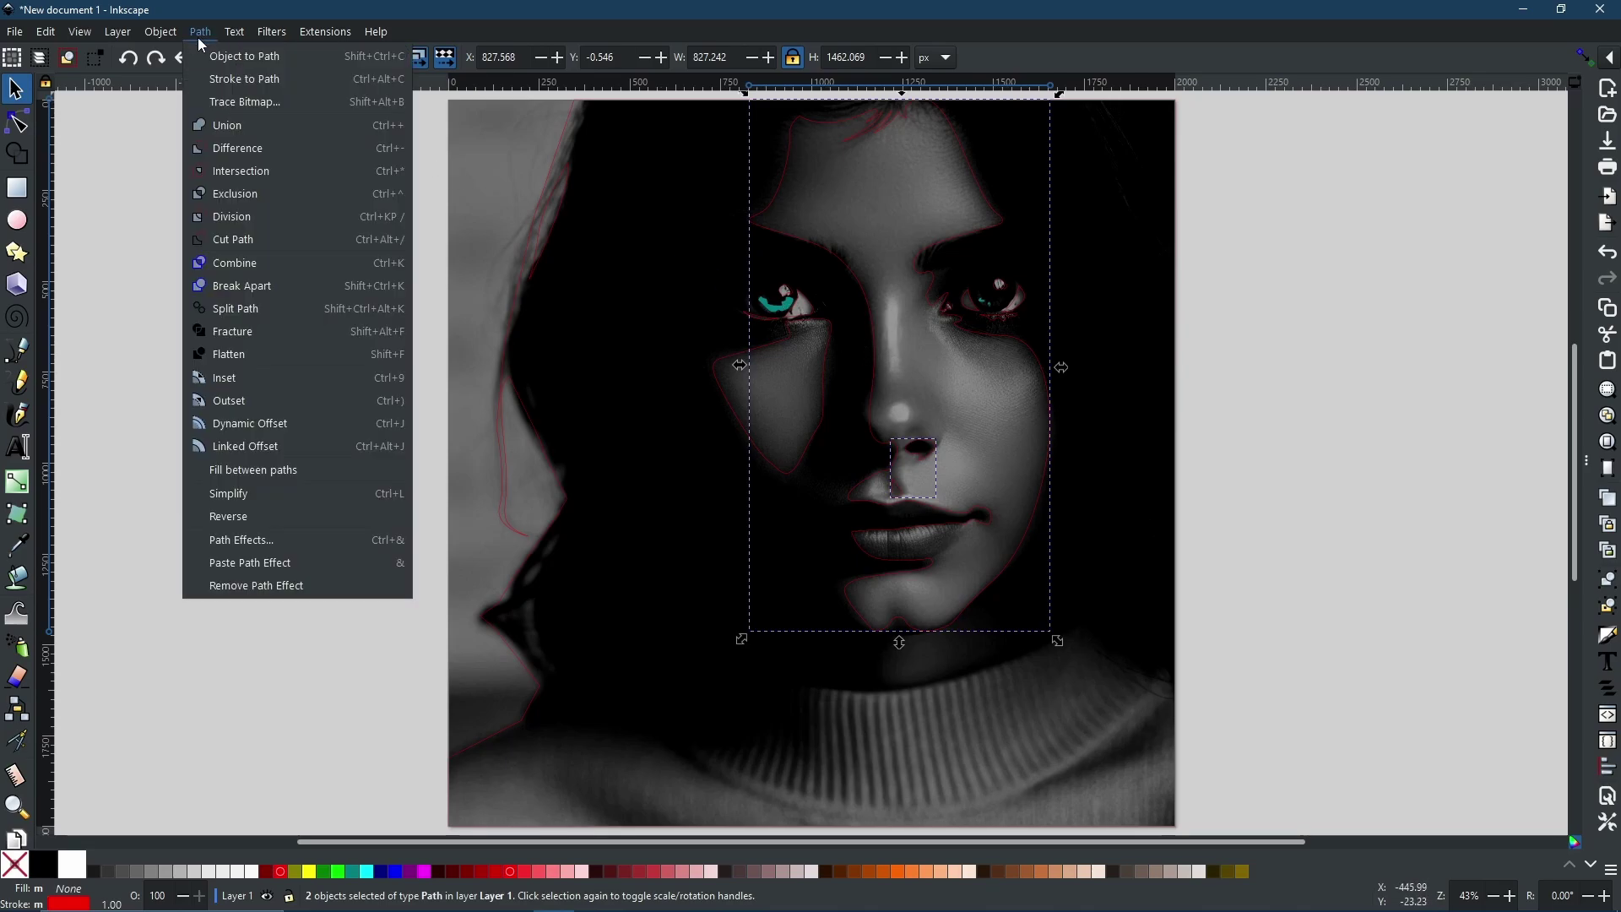
{"action": "left_click", "coordinate": [223, 148]}
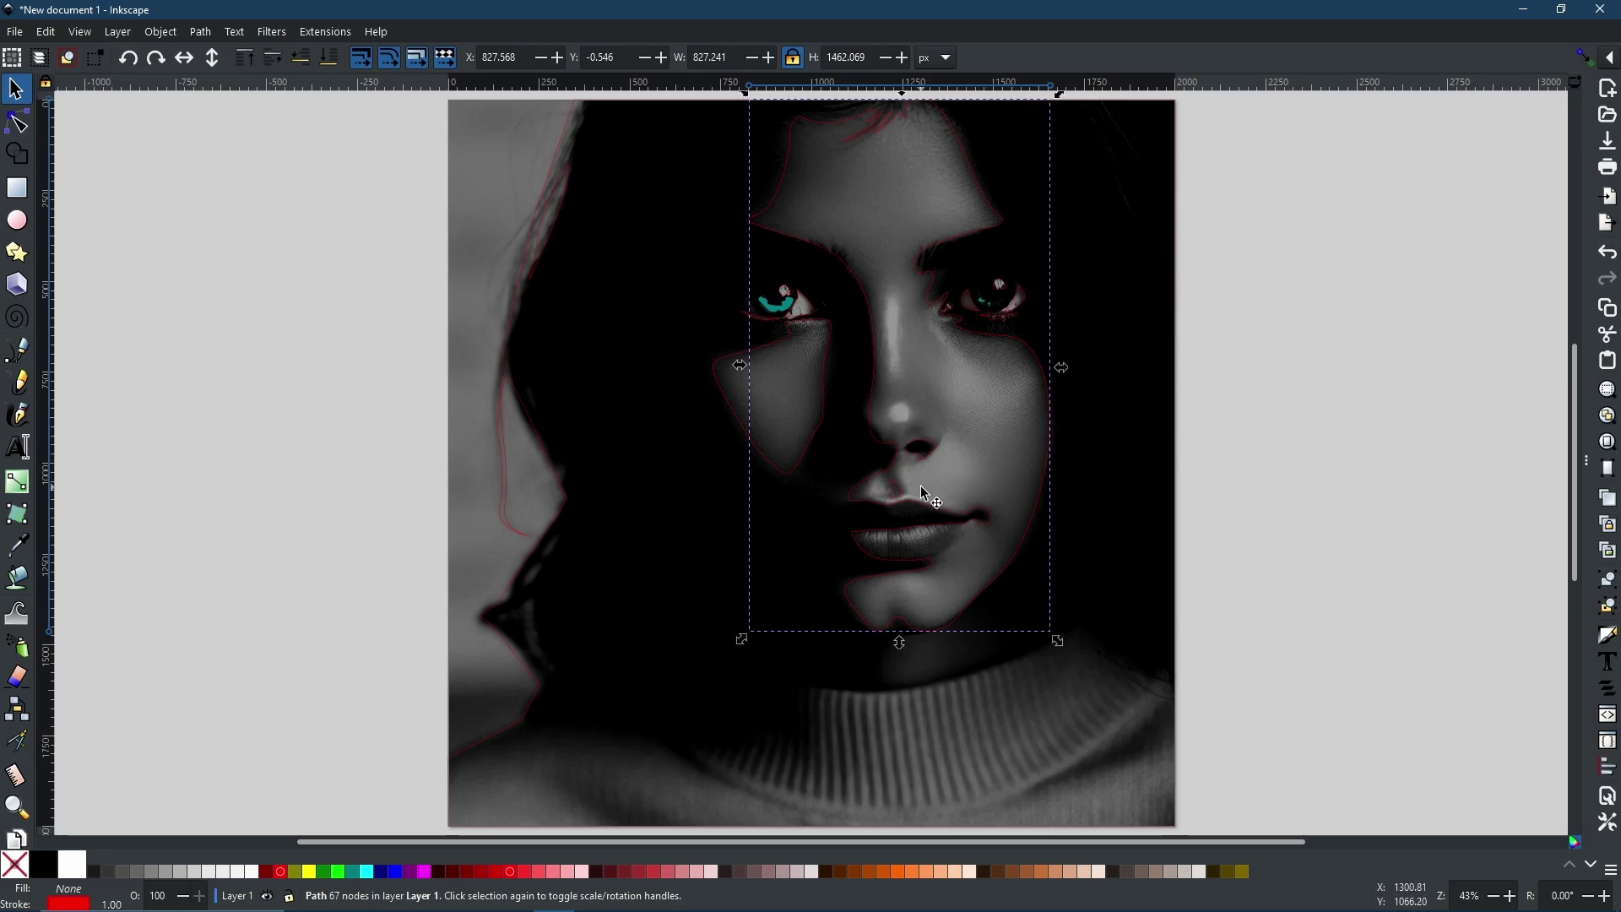
- Try a white fill on the face shape, then undo it to see the photo
{"action": "scroll", "coordinate": [924, 487], "scroll_direction": "up", "scroll_amount": 4}
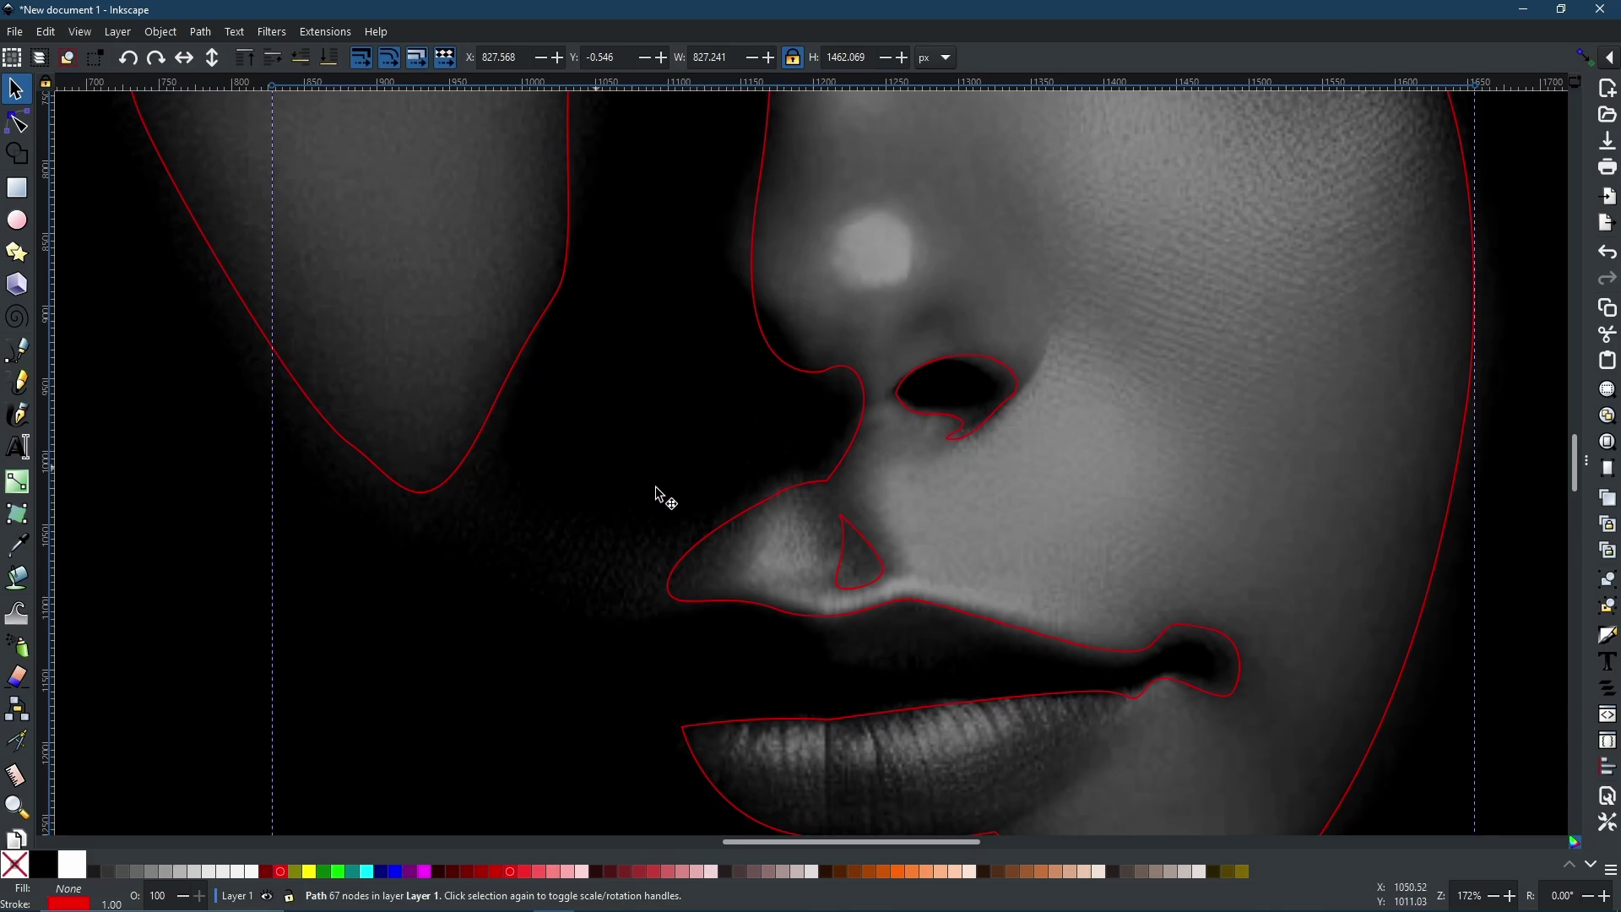
{"action": "left_click", "coordinate": [251, 873]}
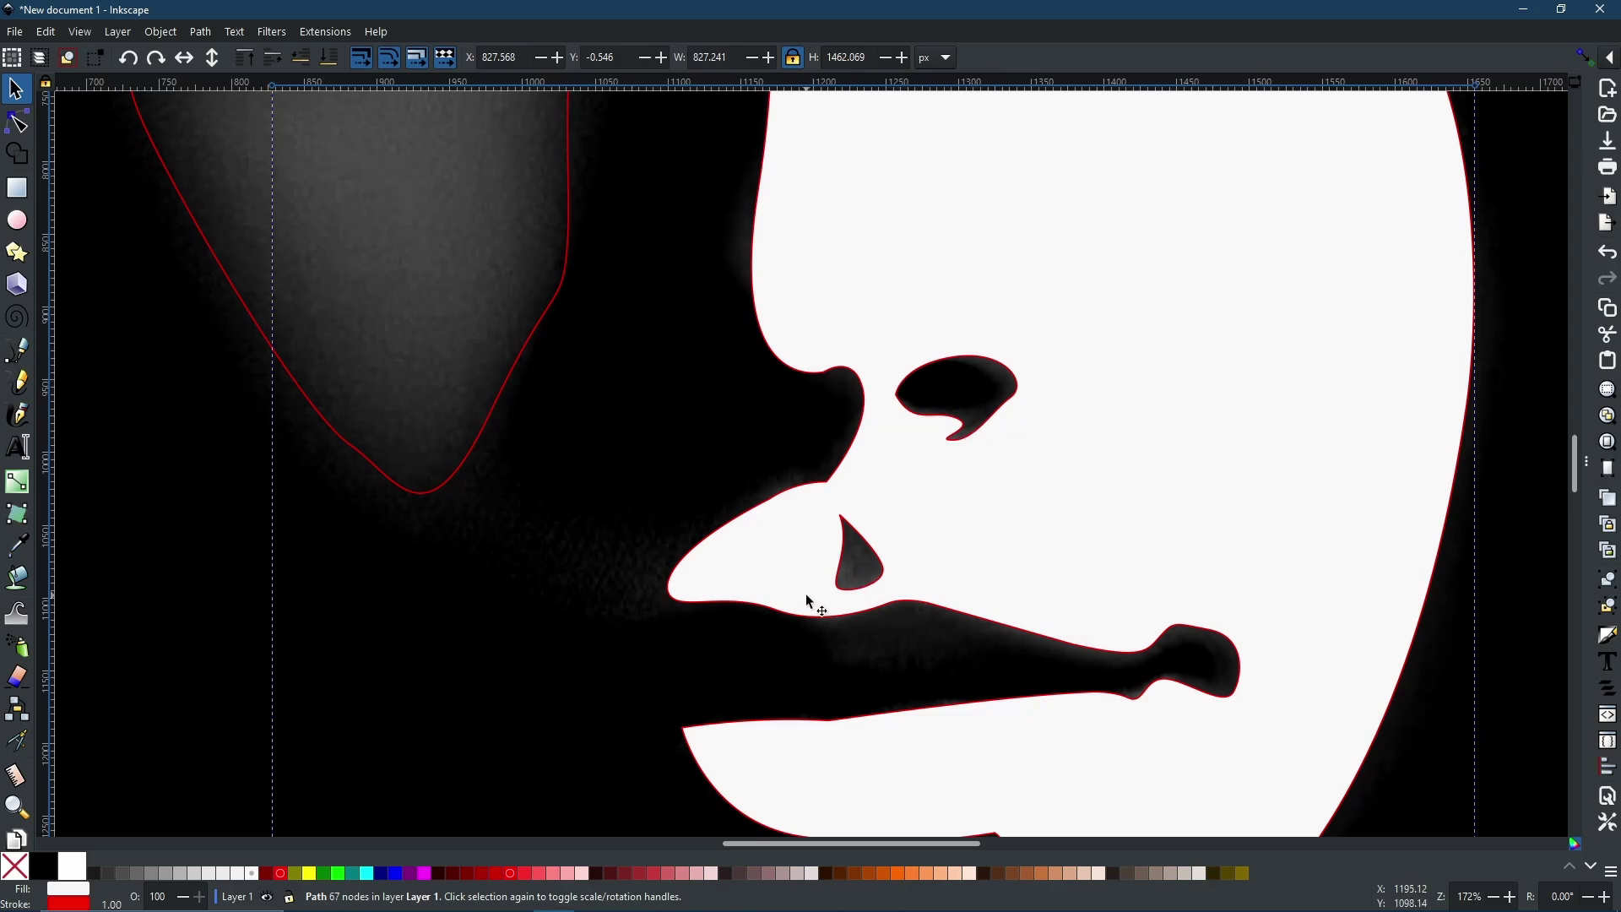
{"action": "key", "text": "ctrl+z"}
{"action": "scroll", "coordinate": [988, 241], "scroll_direction": "down", "scroll_amount": 1}
{"action": "key", "text": "ctrl"}
{"action": "scroll", "coordinate": [1063, 279], "scroll_direction": "down", "scroll_amount": 2}
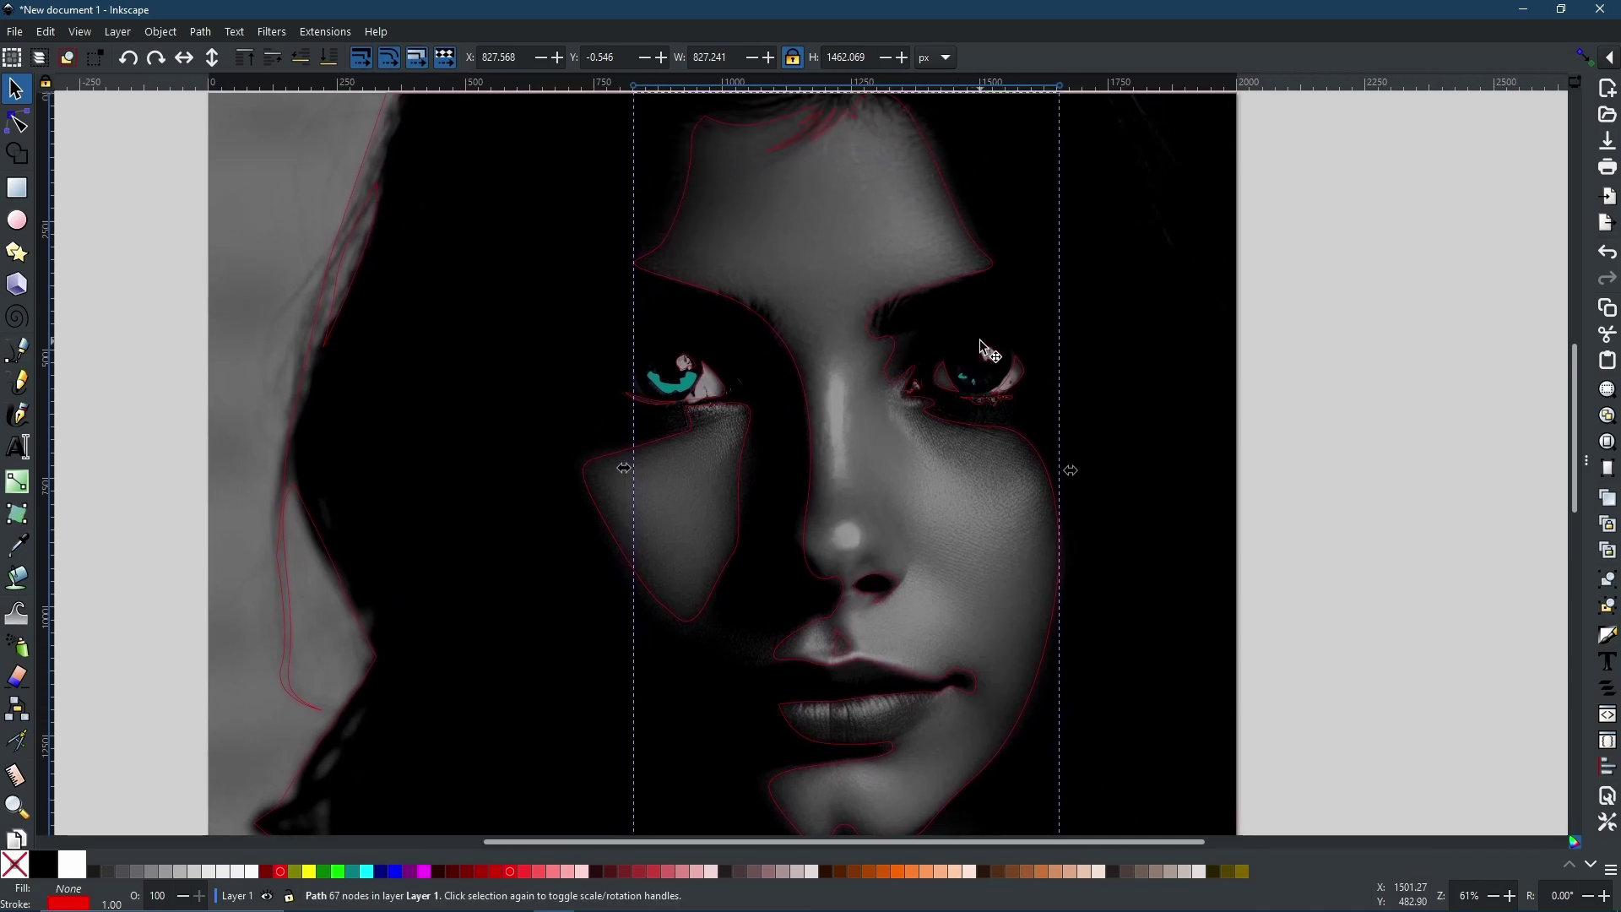
- Select the nine face, cheek-shadow and eye outlines, excluding the teal eye shape, and union them into one 108-node path
{"action": "scroll", "coordinate": [1213, 198], "scroll_direction": "down", "scroll_amount": 2}
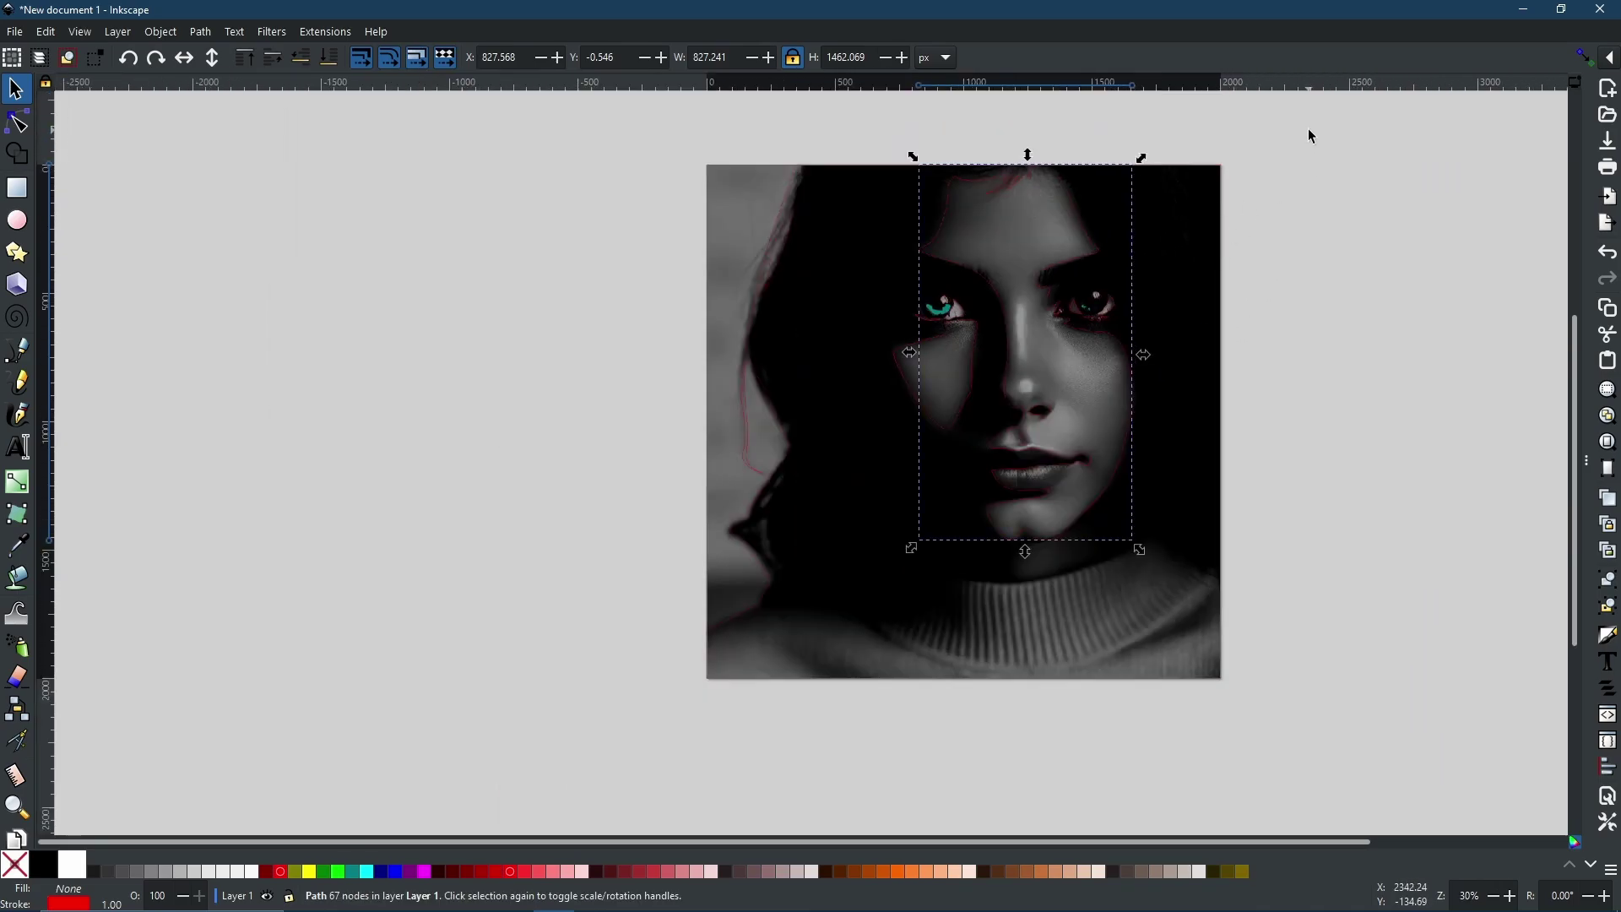
{"action": "left_click_drag", "start_coordinate": [1309, 131], "coordinate": [844, 585]}
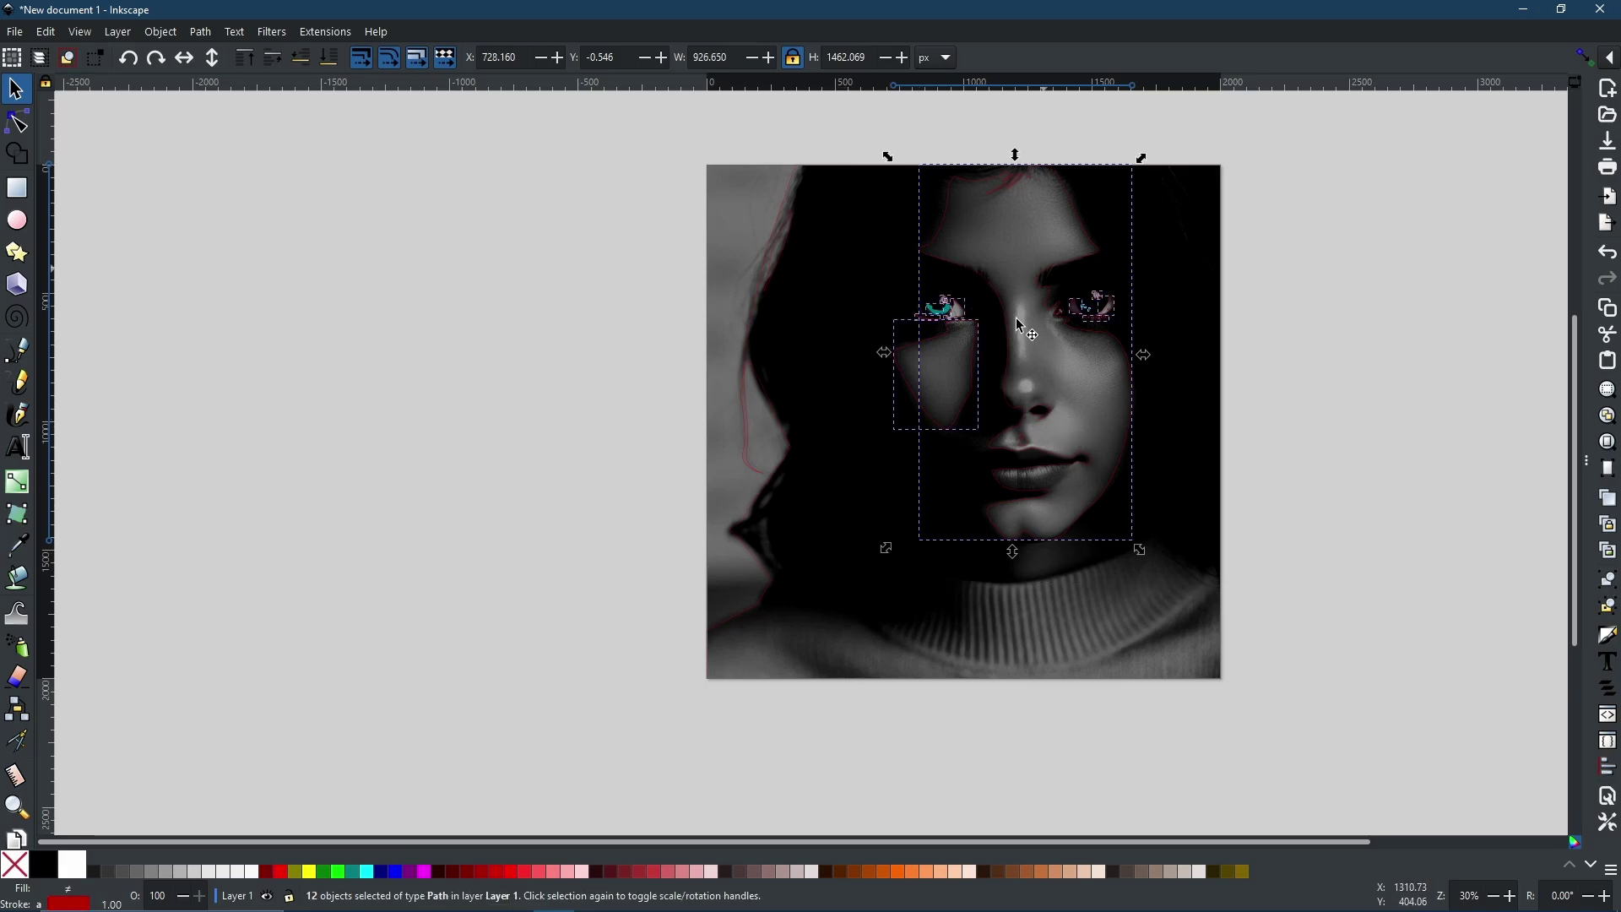
{"action": "scroll", "coordinate": [1053, 364], "scroll_direction": "up", "scroll_amount": 4}
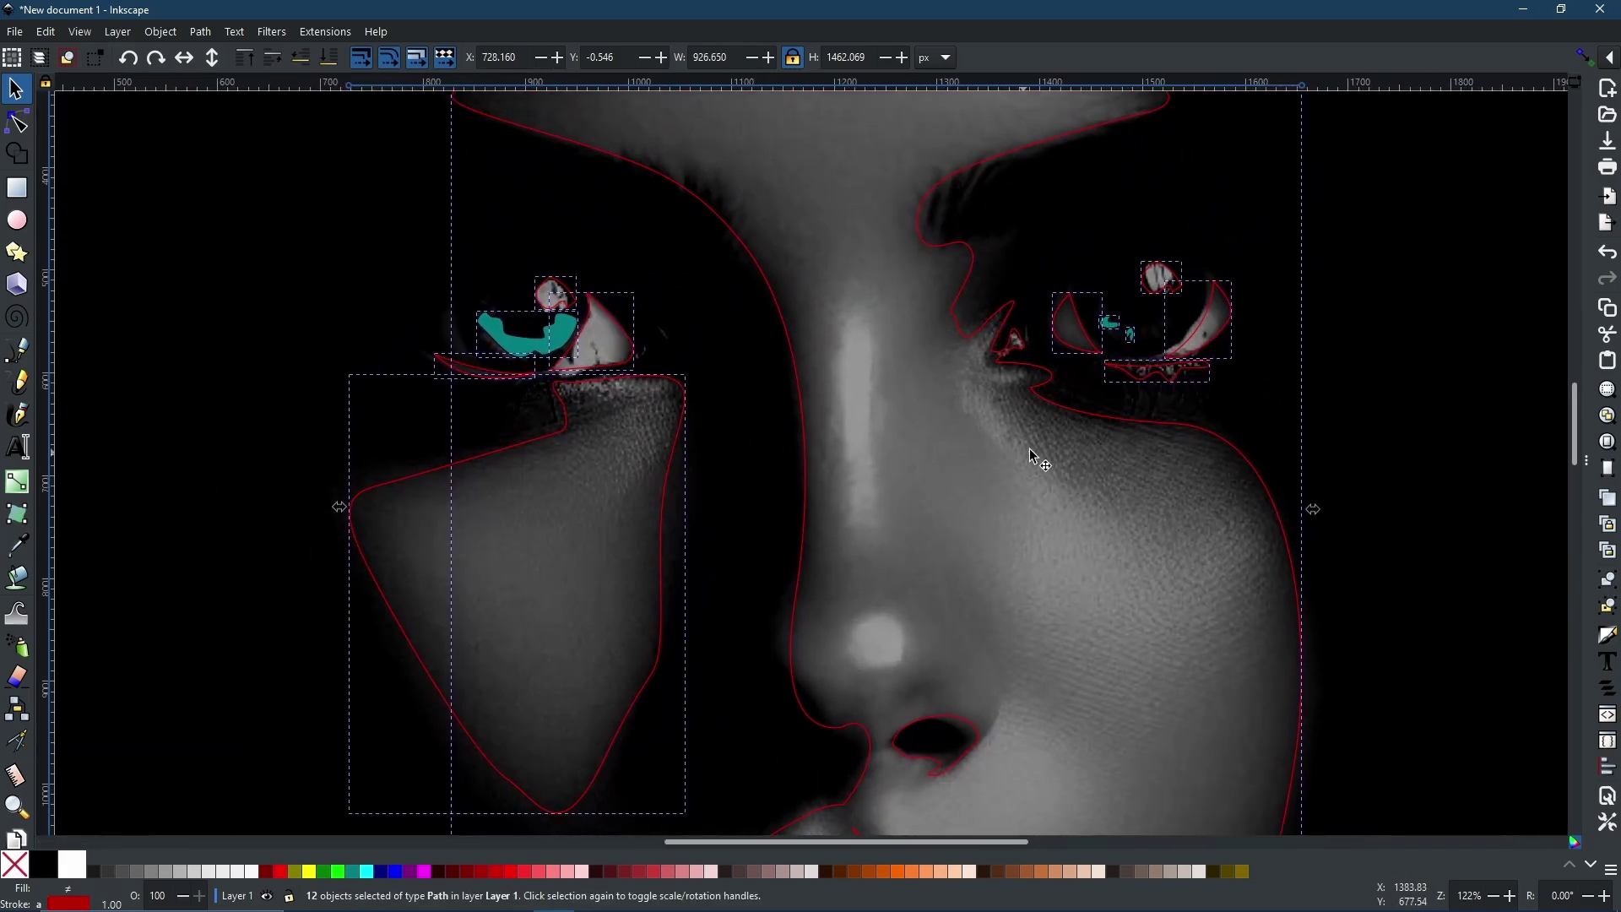
{"action": "key", "text": "shift"}
{"action": "left_click", "coordinate": [549, 353], "text": "shift"}
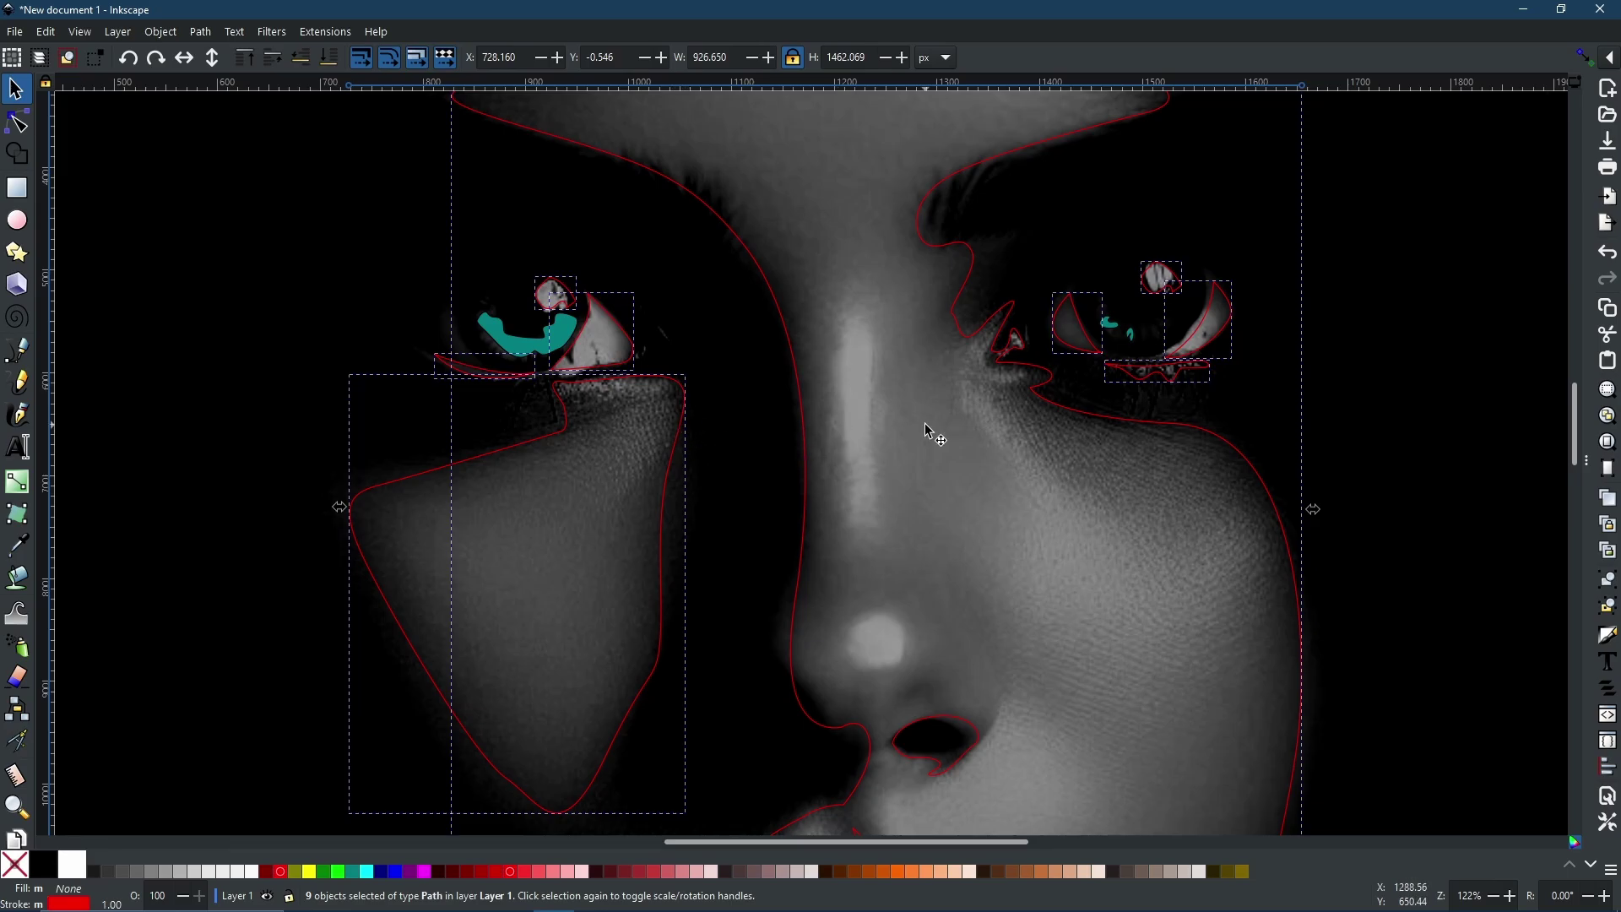
{"action": "scroll", "coordinate": [1013, 405], "scroll_direction": "down", "scroll_amount": 3}
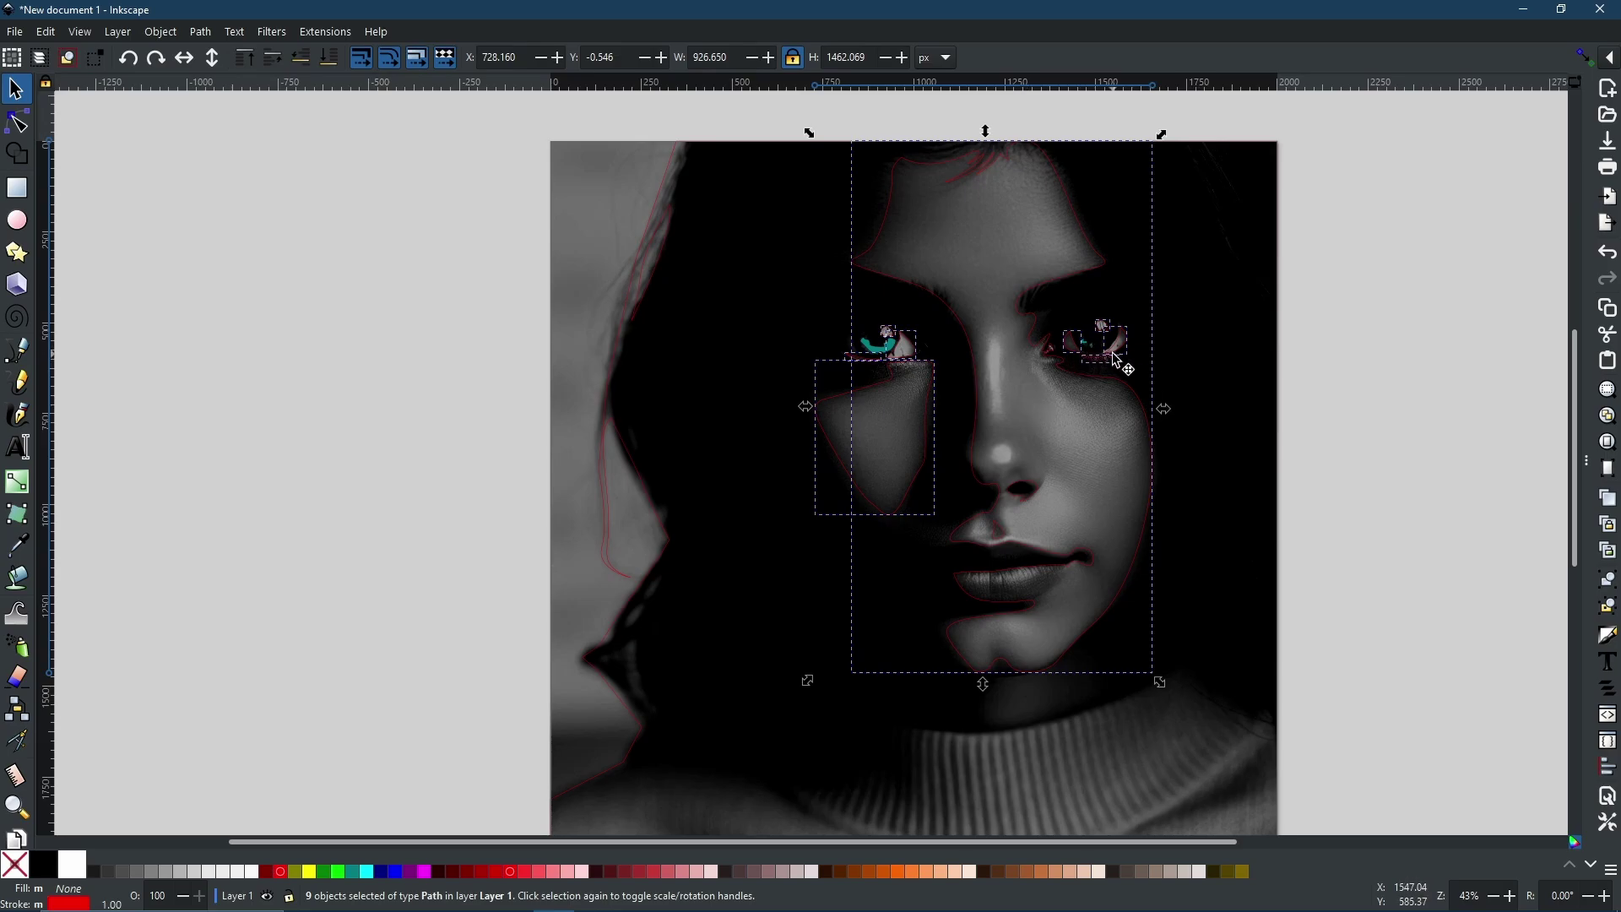
{"action": "left_click", "coordinate": [199, 32]}
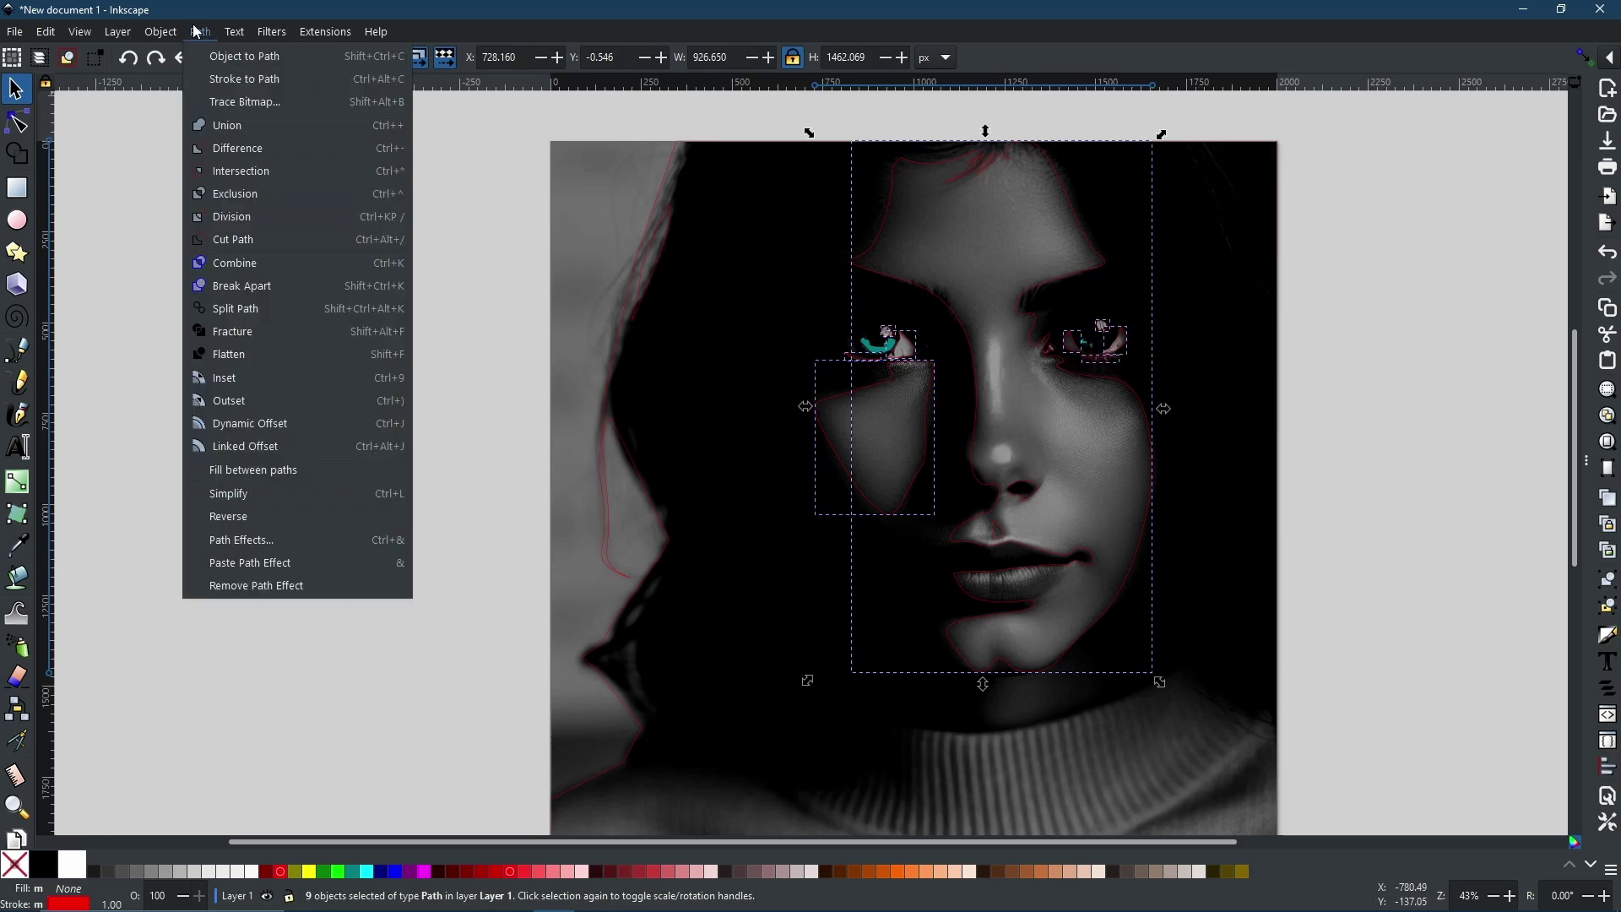
{"action": "left_click", "coordinate": [234, 128]}
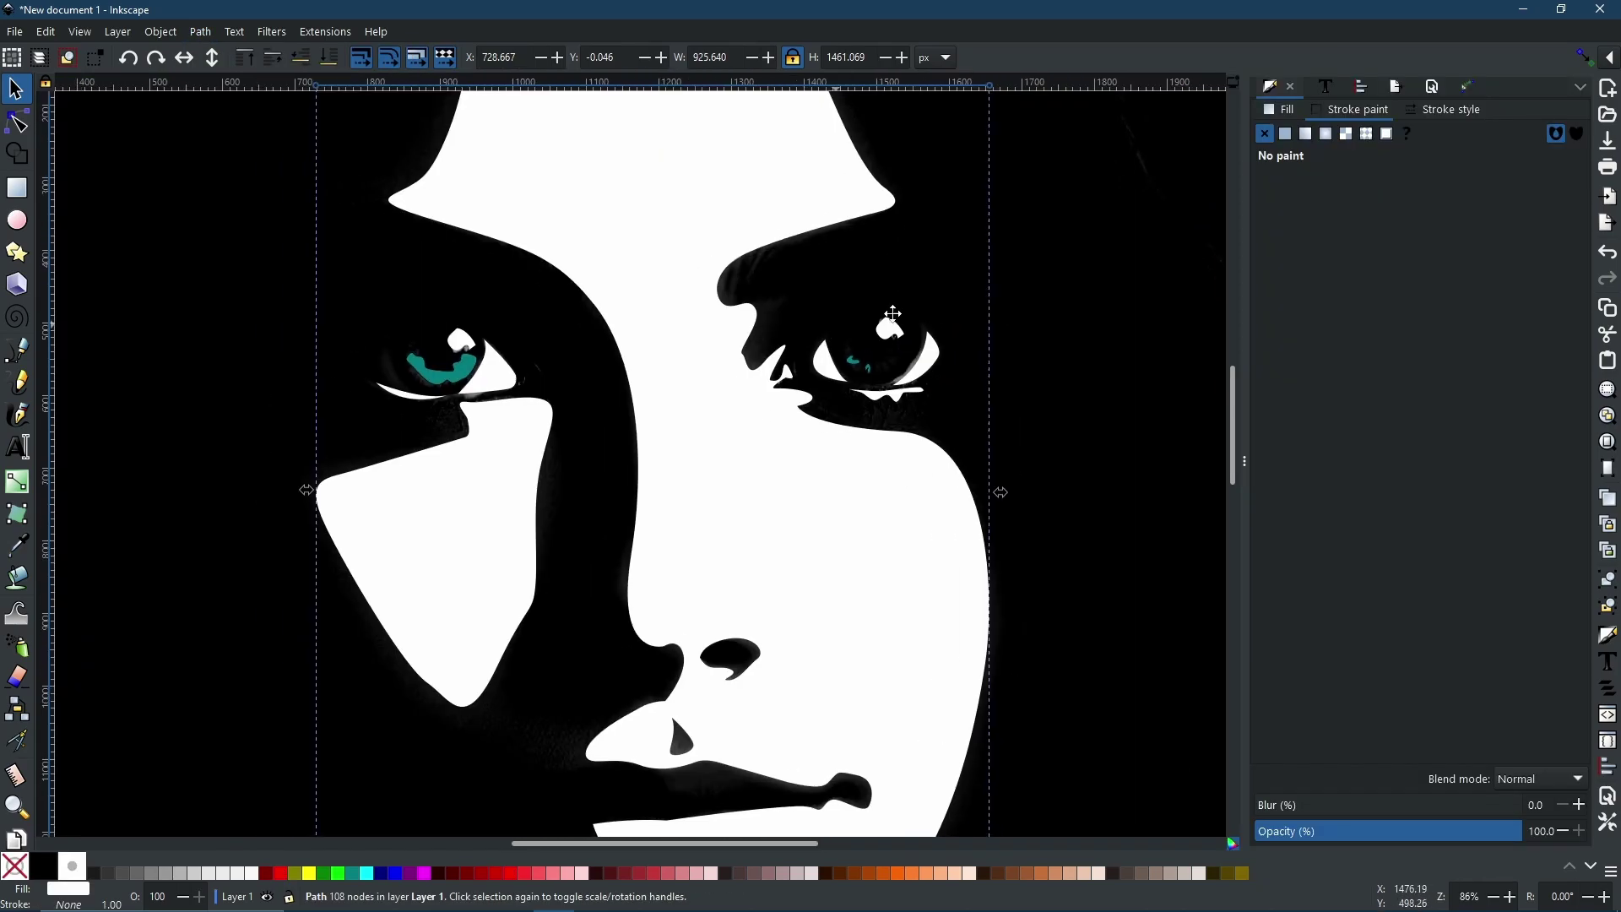
- Blur the three small teal eye pieces
{"action": "scroll", "coordinate": [1005, 313], "scroll_direction": "down", "scroll_amount": 3}
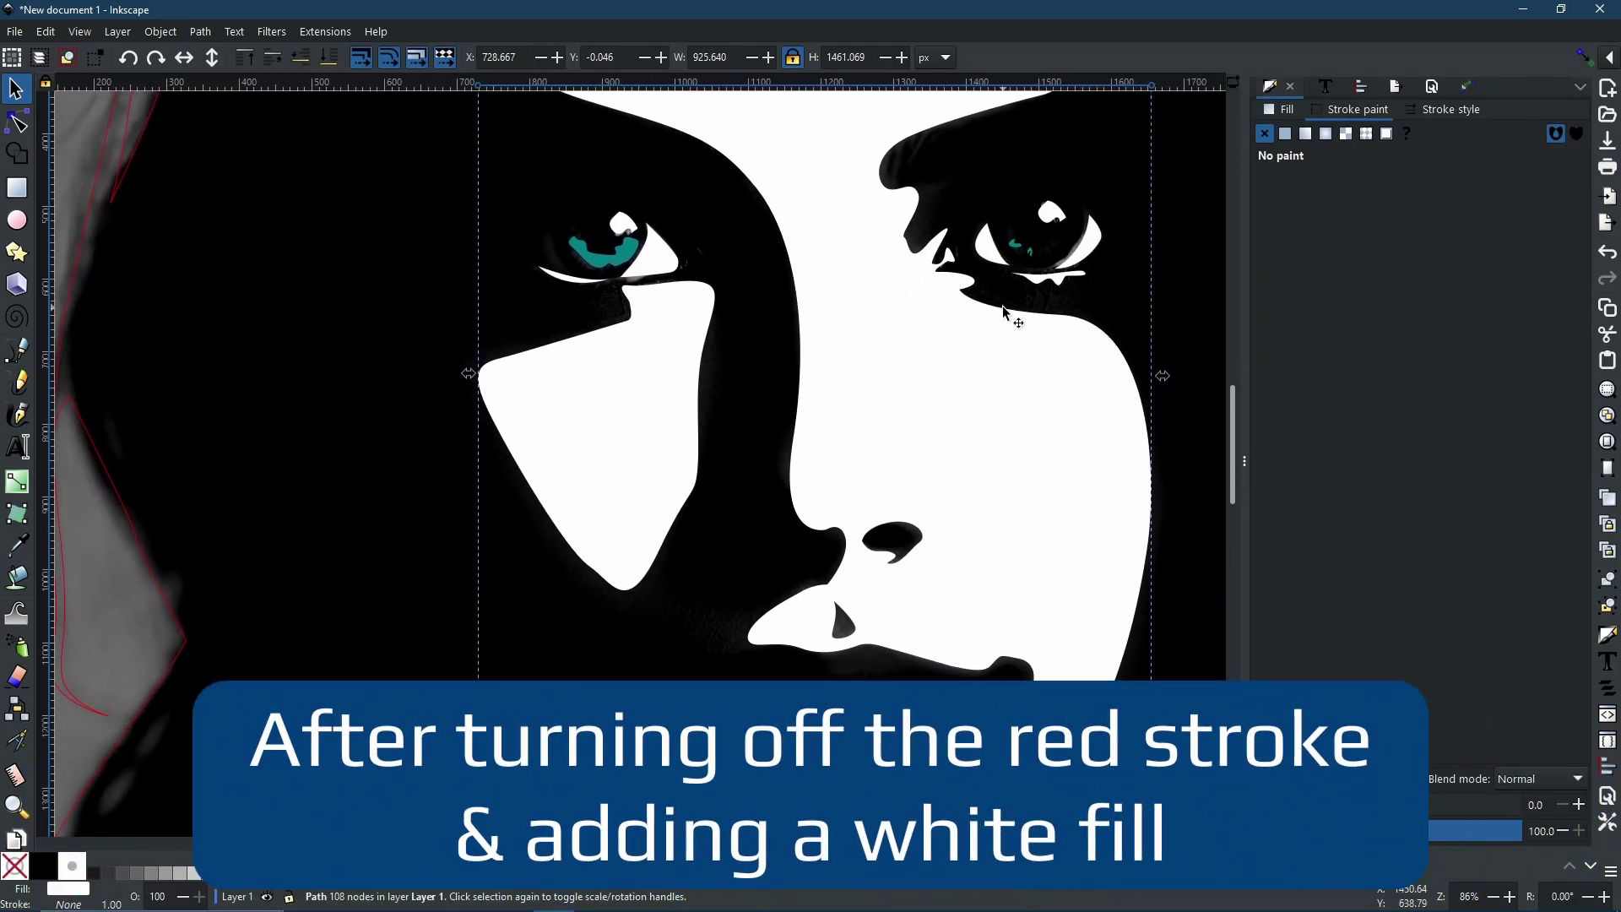
{"action": "left_click", "coordinate": [1019, 251]}
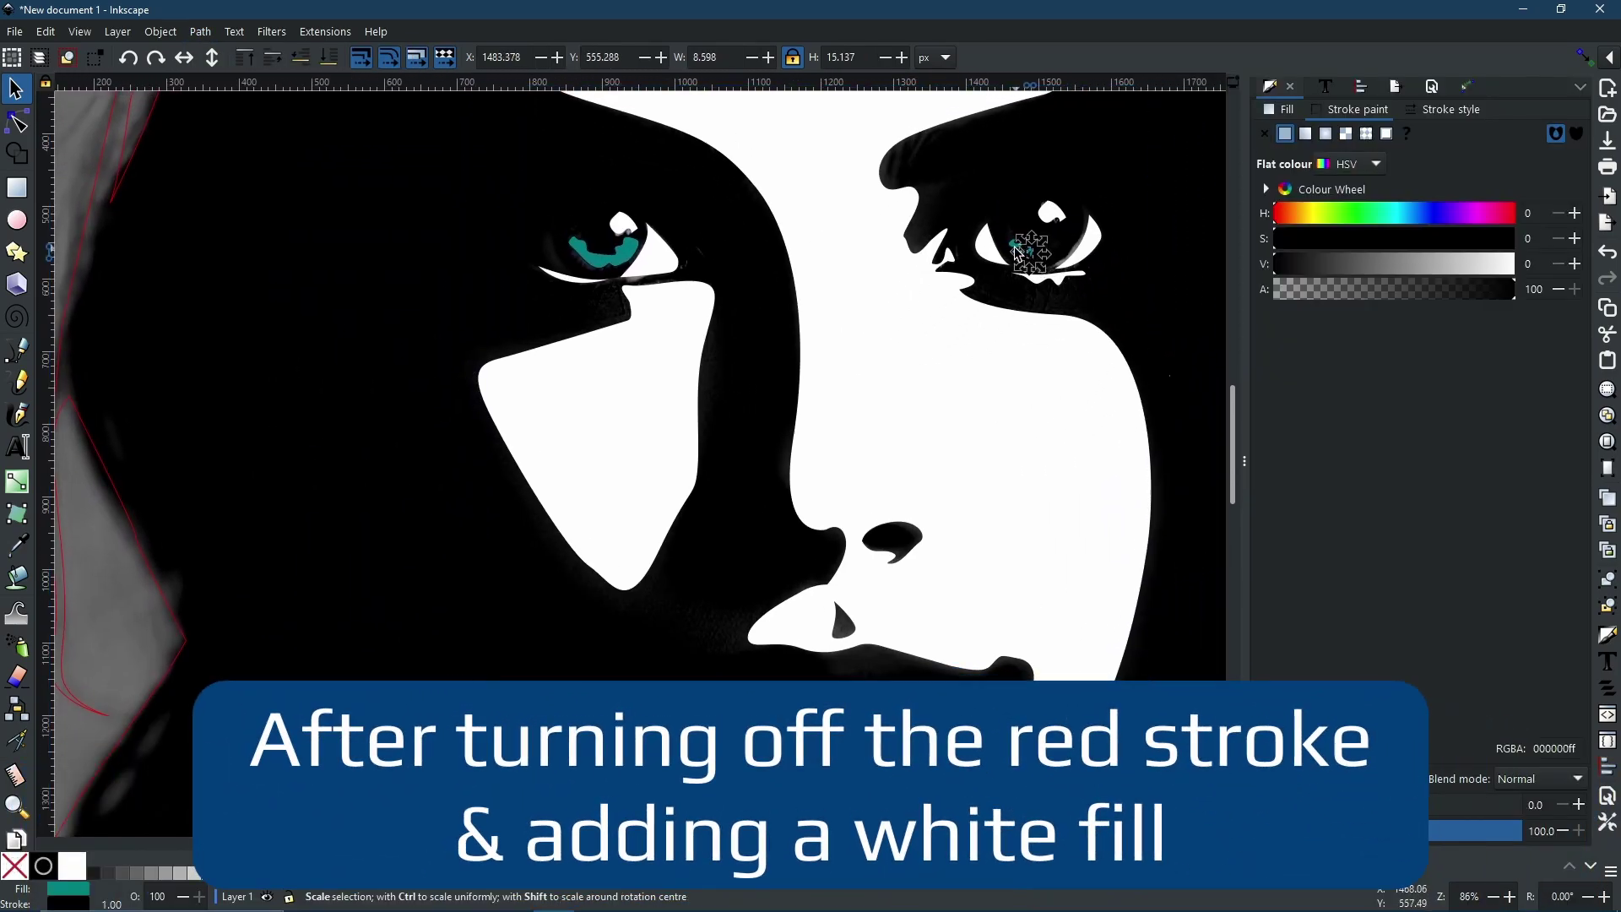
{"action": "left_click", "coordinate": [1013, 249], "text": "shift"}
{"action": "left_click", "coordinate": [617, 255], "text": "shift"}
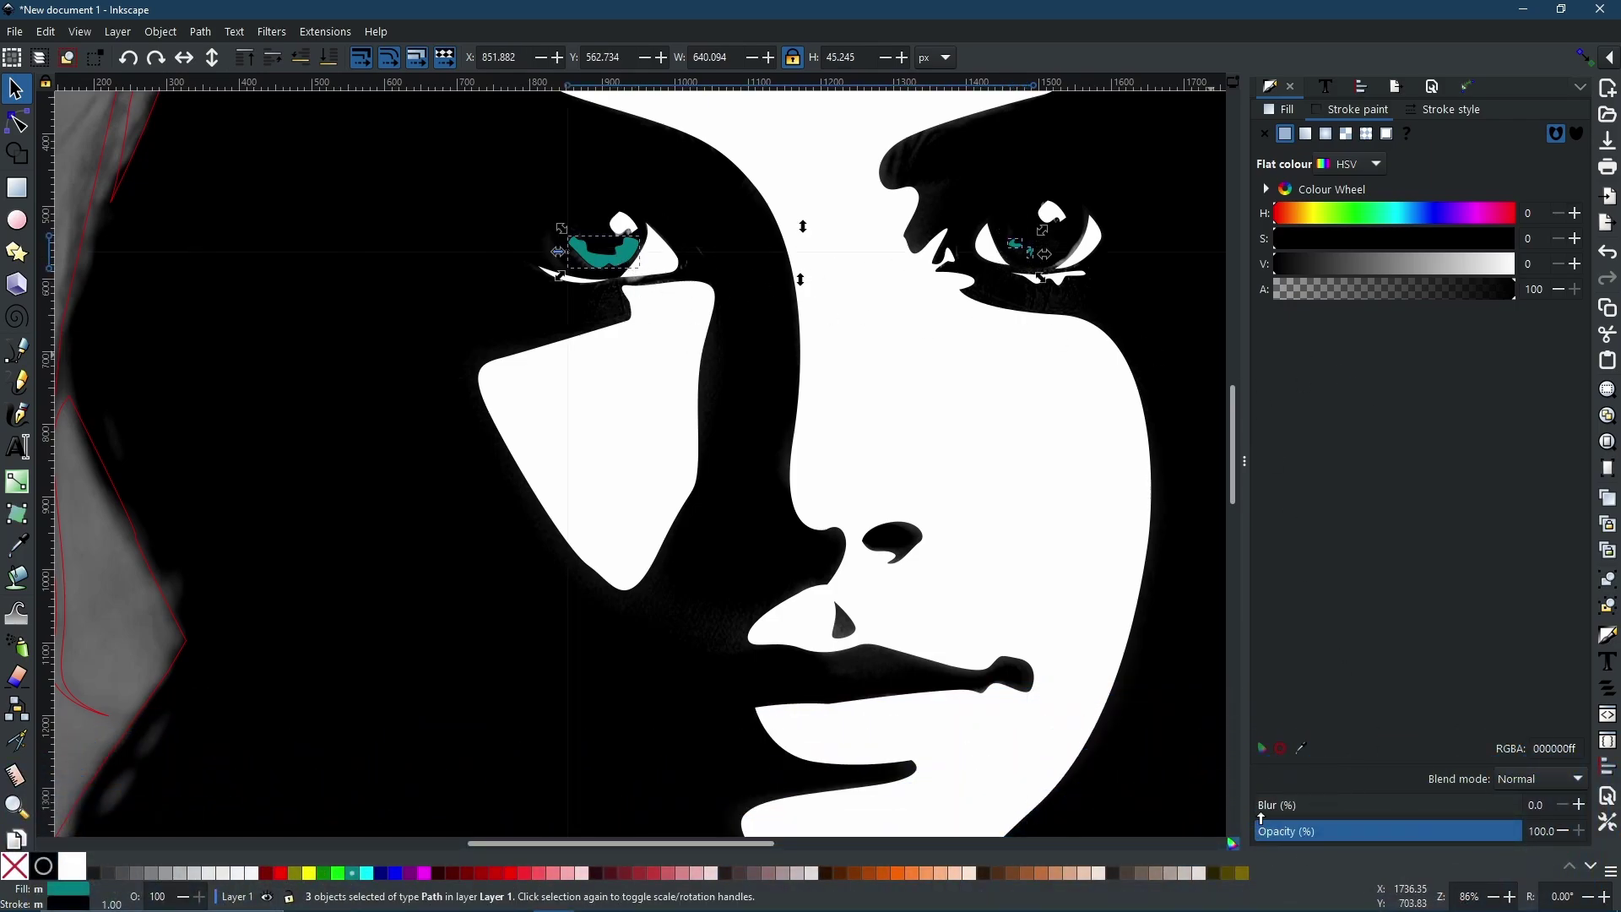
{"action": "left_click_drag", "start_coordinate": [1269, 811], "coordinate": [1290, 821]}
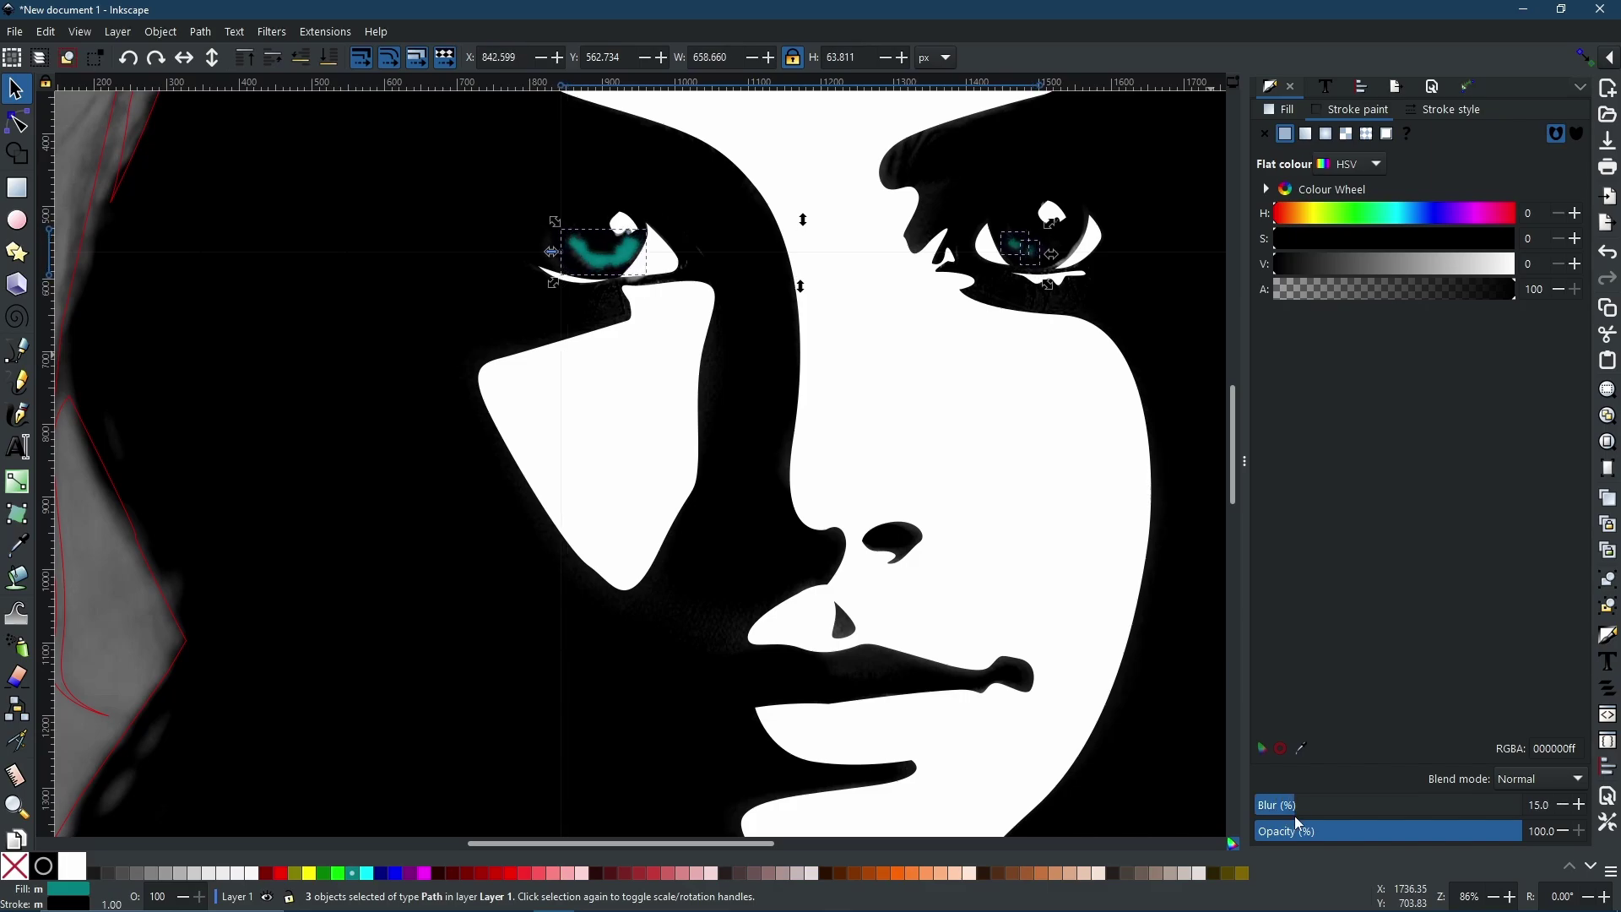
- Fill the background rectangle black with no stroke and move the greyscale photo off the page
{"action": "left_click", "coordinate": [1078, 217]}
{"action": "key", "text": "minus"}
{"action": "key", "text": "minus"}
{"action": "left_click", "coordinate": [535, 195]}
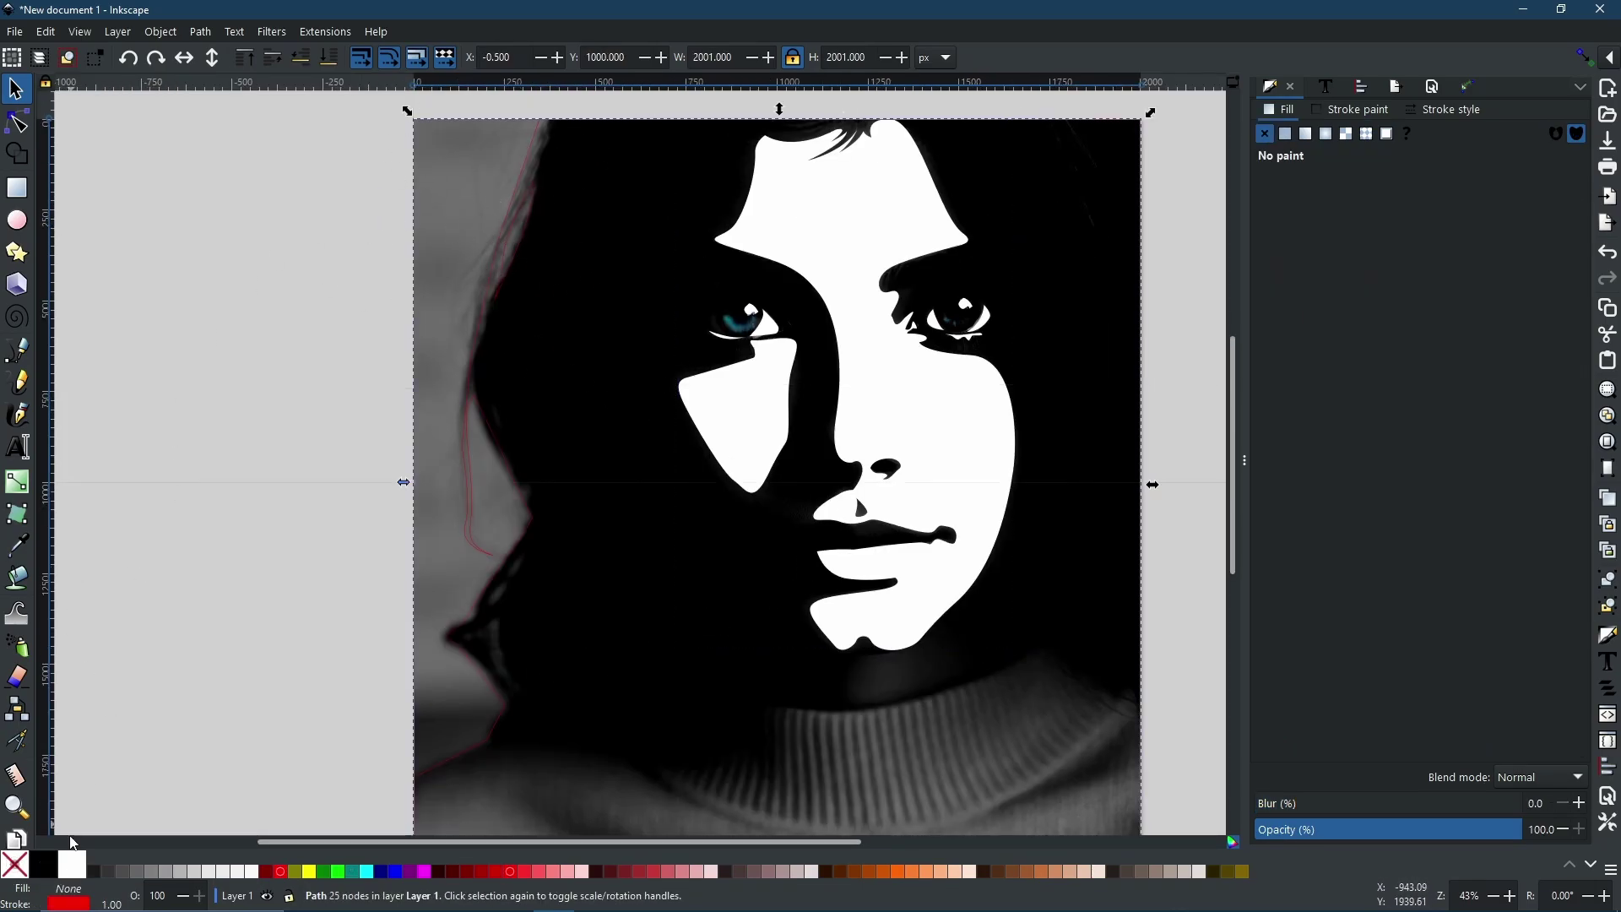
{"action": "left_click", "coordinate": [44, 864]}
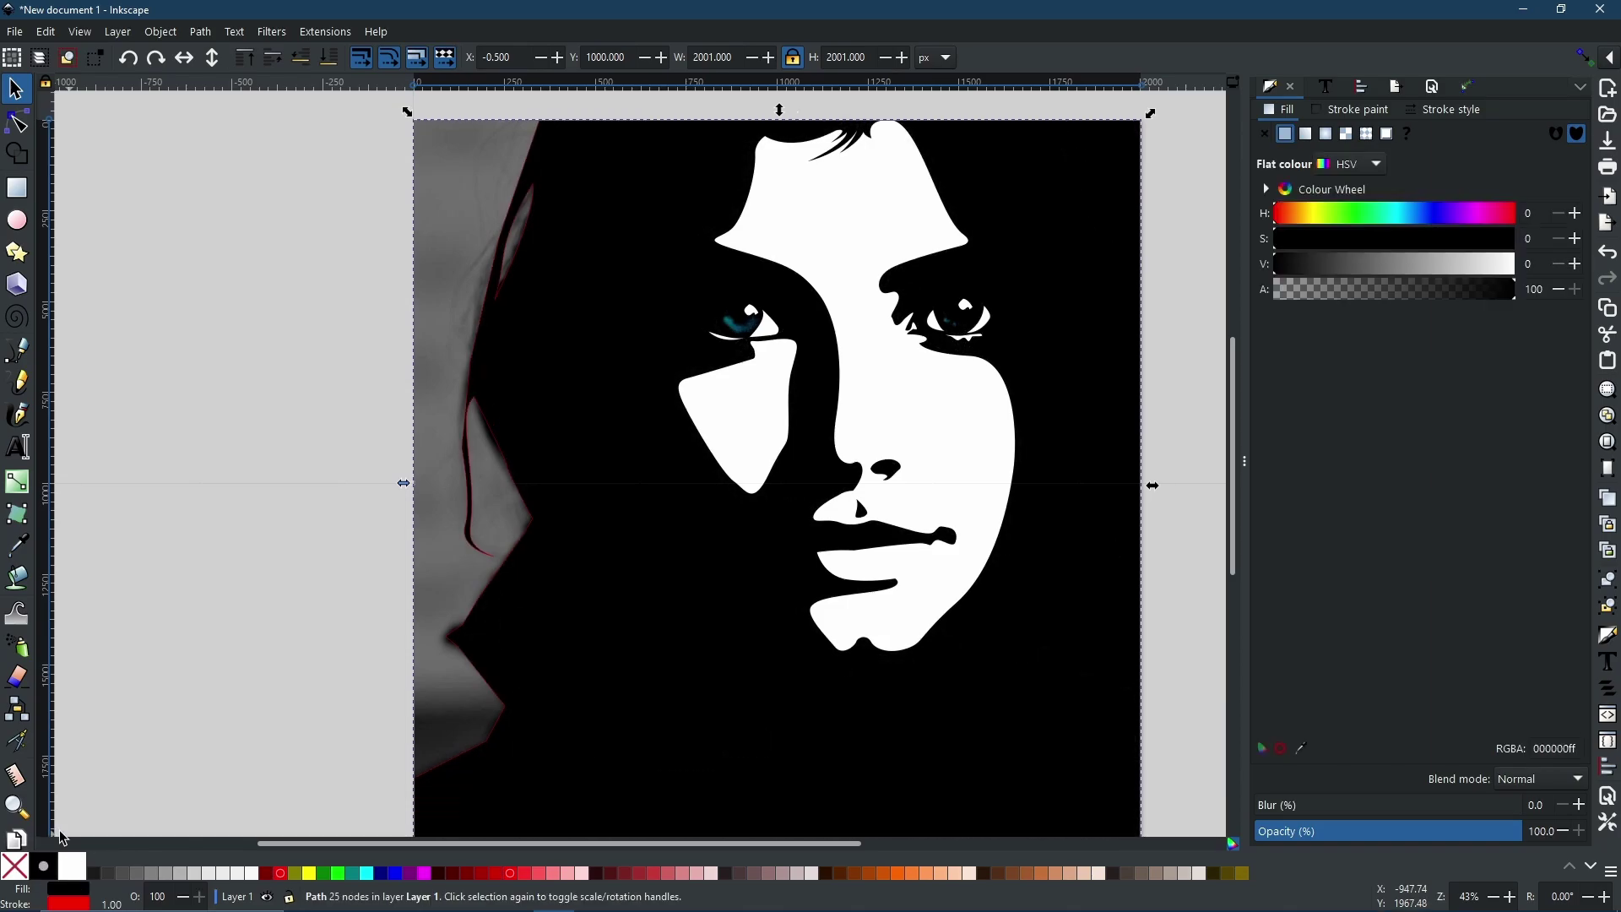
{"action": "left_click", "coordinate": [16, 863], "text": "shift"}
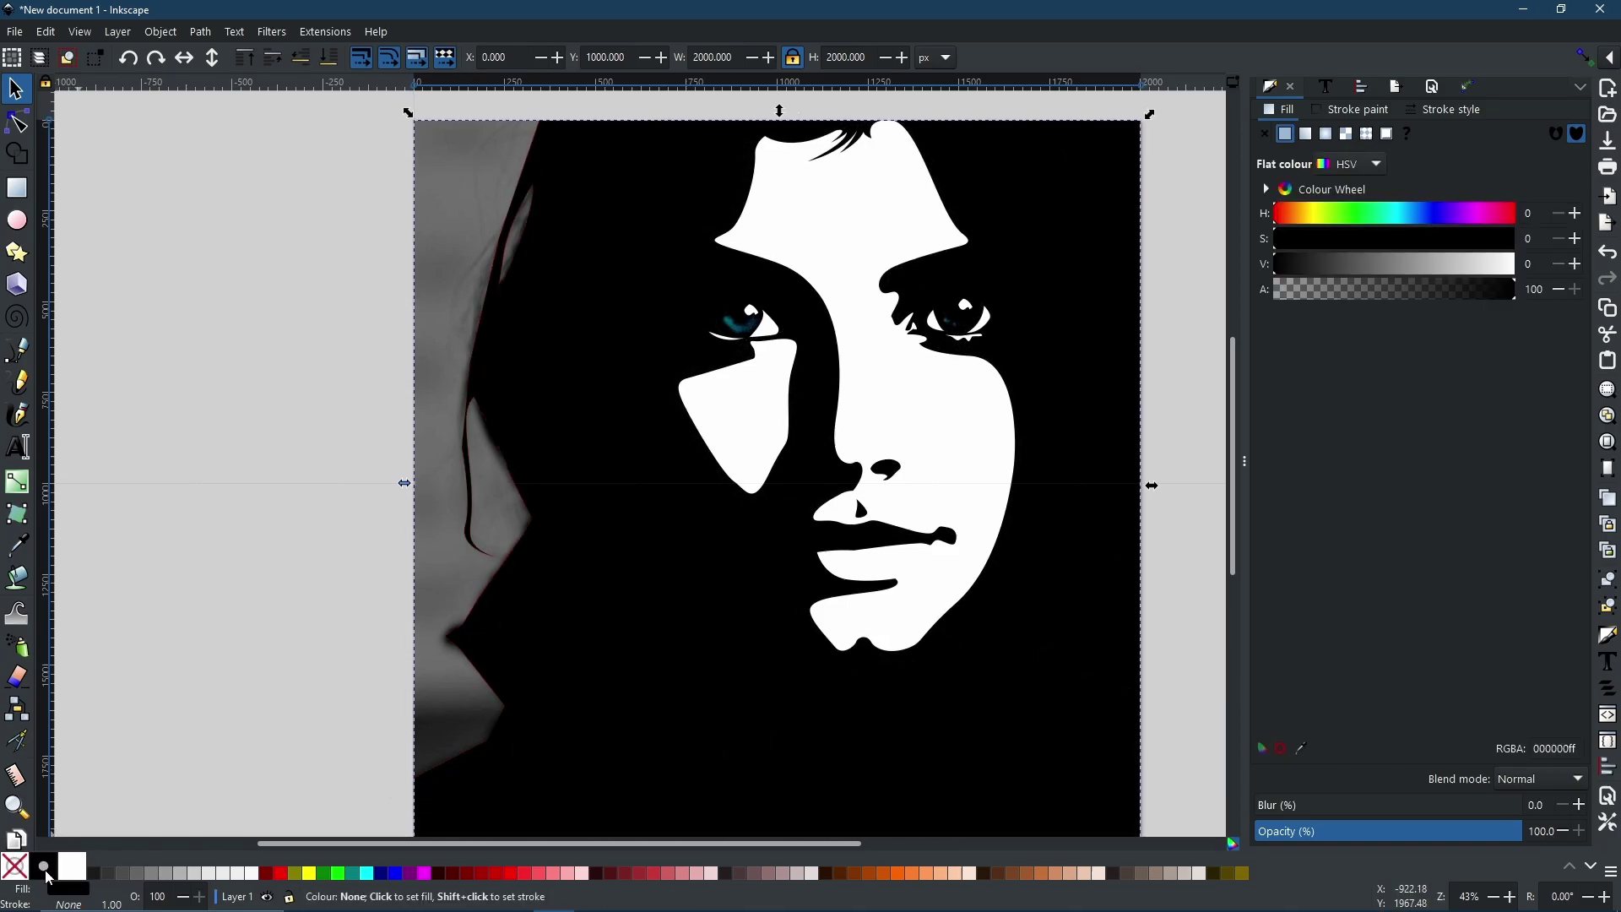
{"action": "left_click", "coordinate": [460, 152]}
{"action": "left_click_drag", "start_coordinate": [435, 162], "coordinate": [12, 333]}
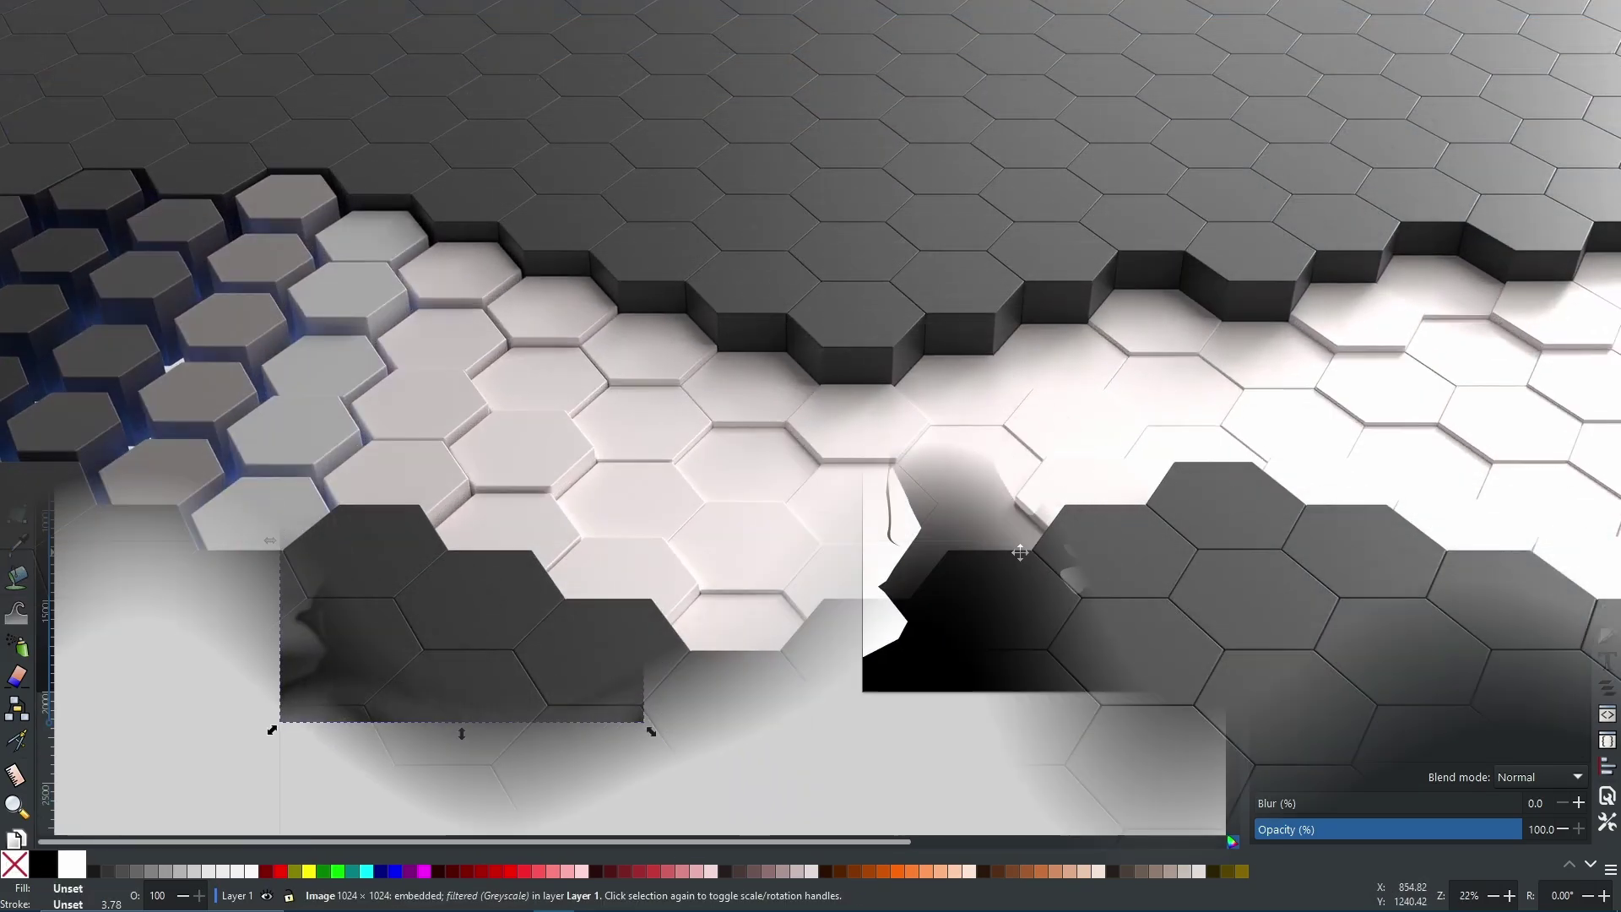